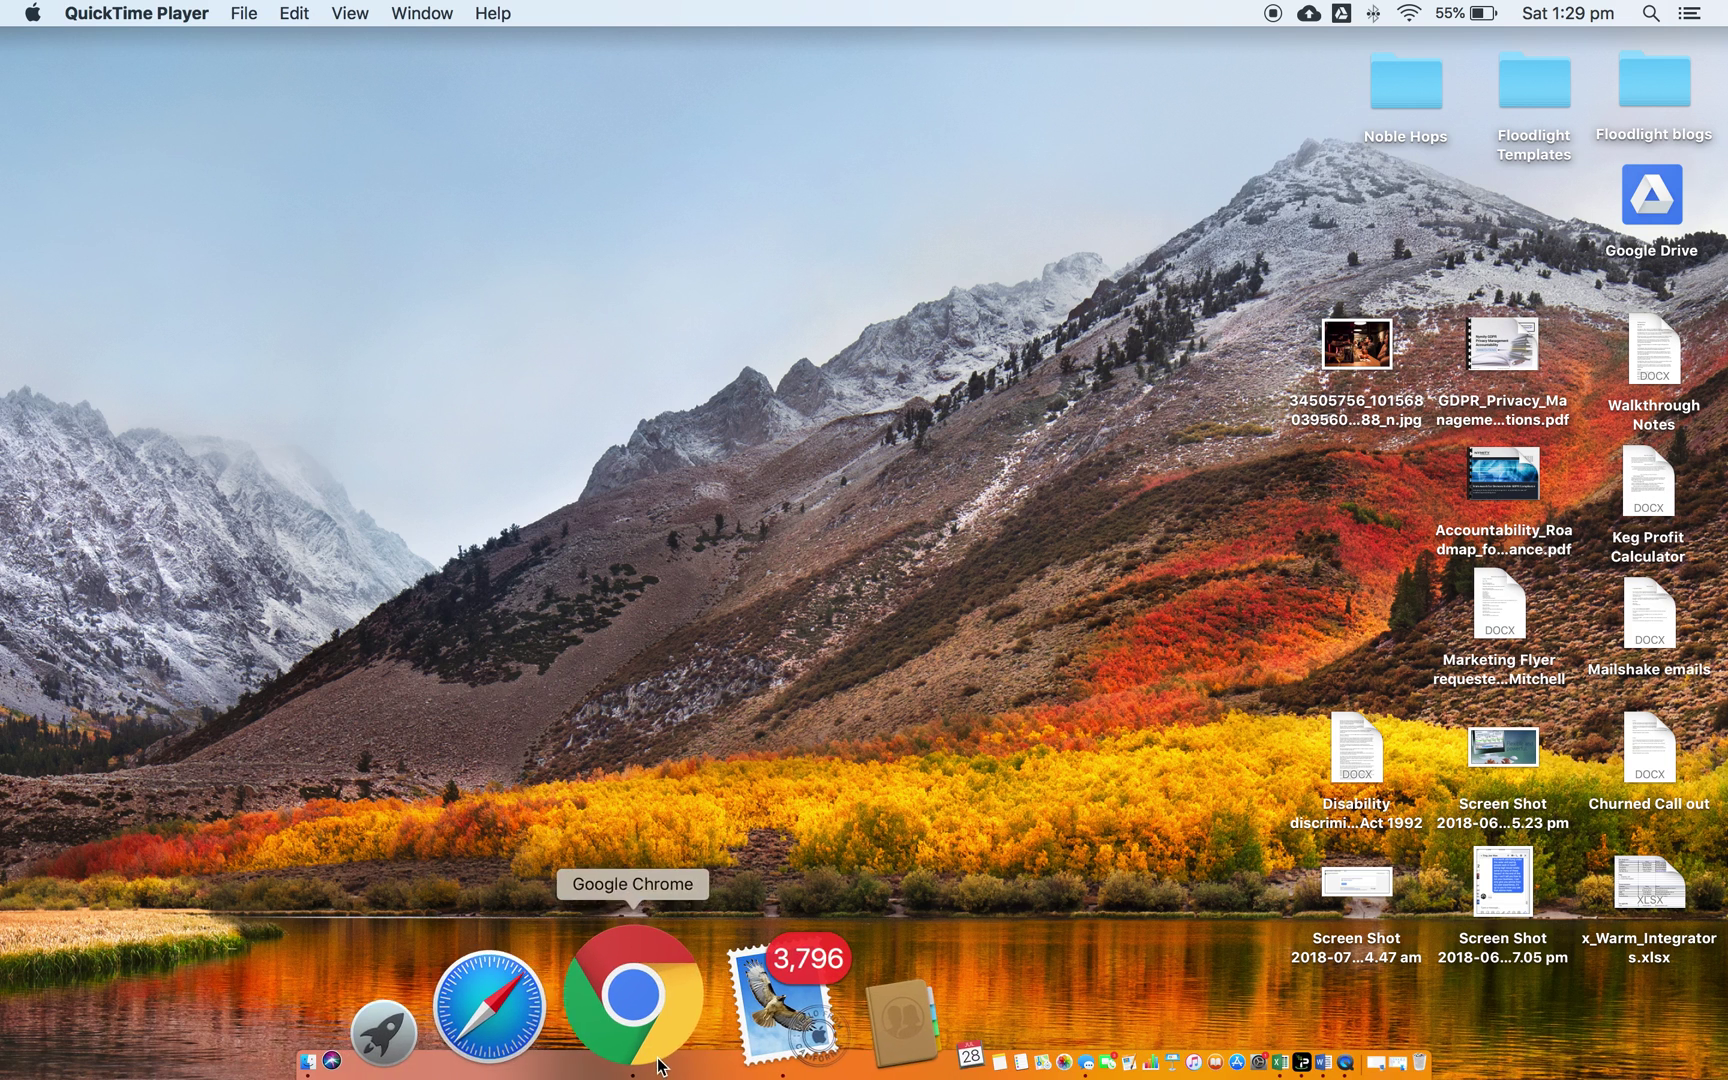
- Bring Chrome forward showing the Floodlight Analytics homepage
click(657, 1022)
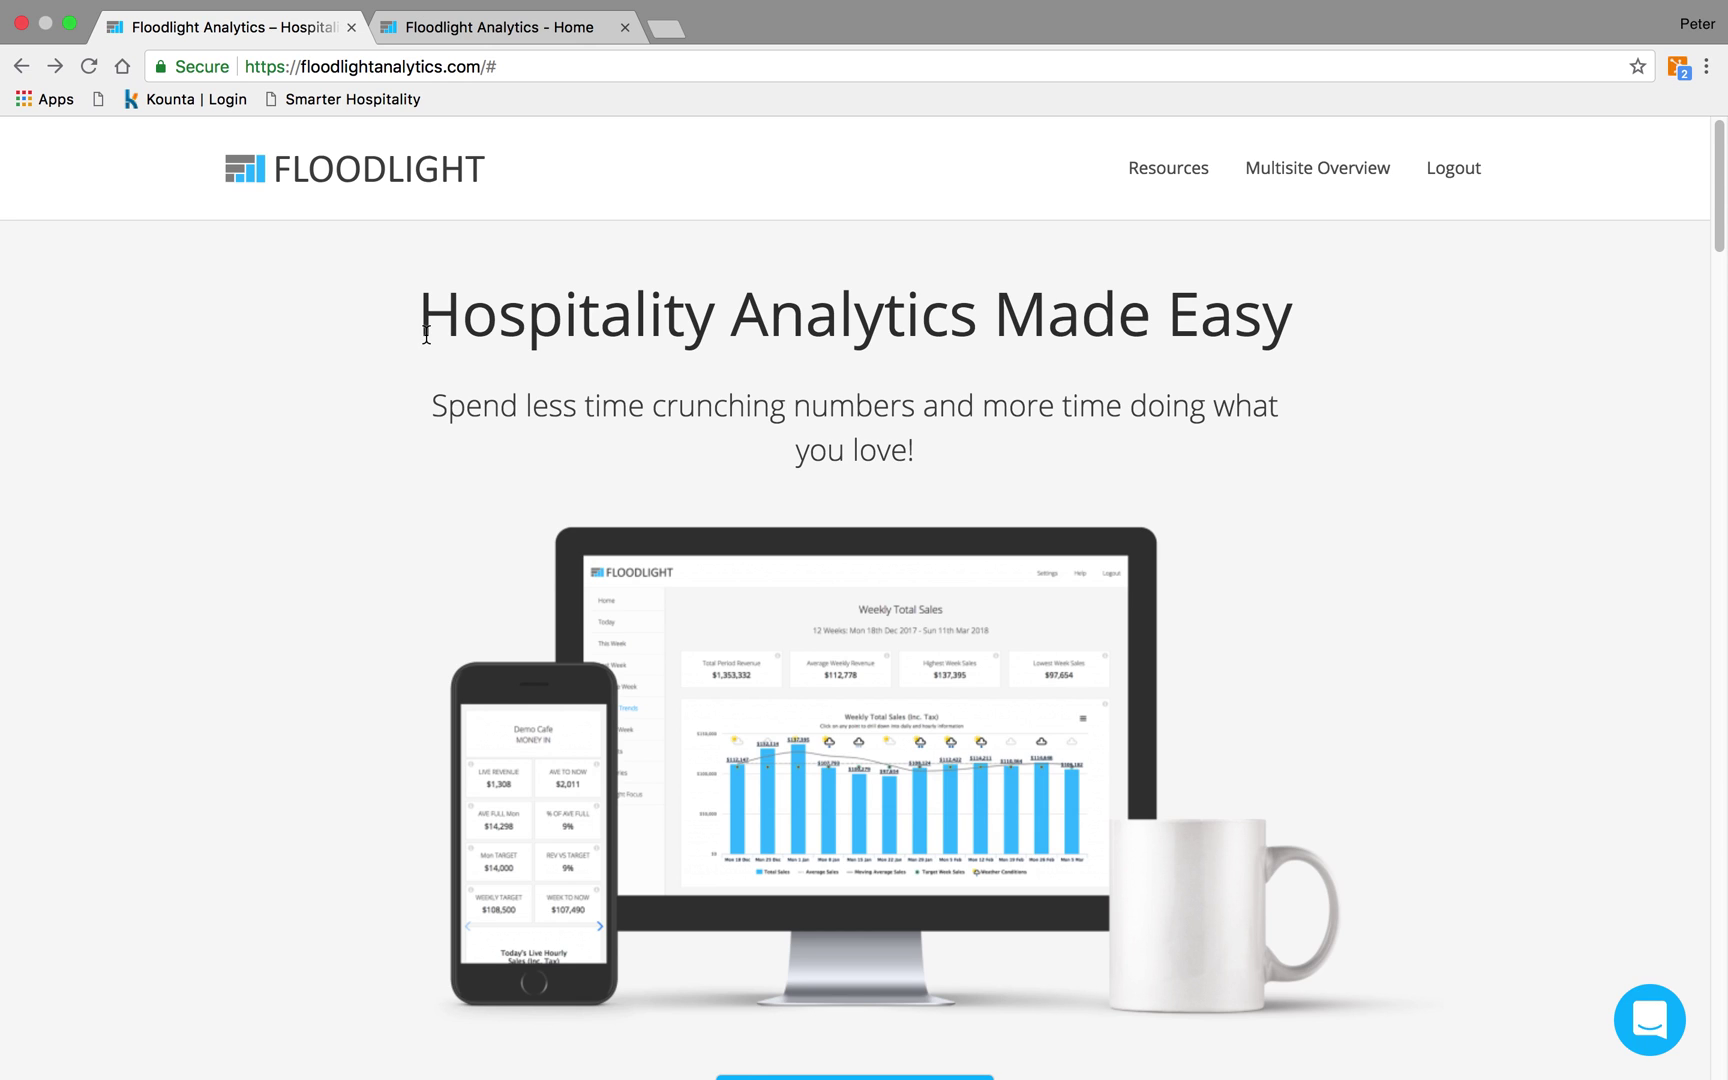
- Scroll the homepage to the free sign-up offer and connected platforms, then open the plans page
mouse_move(1128, 180)
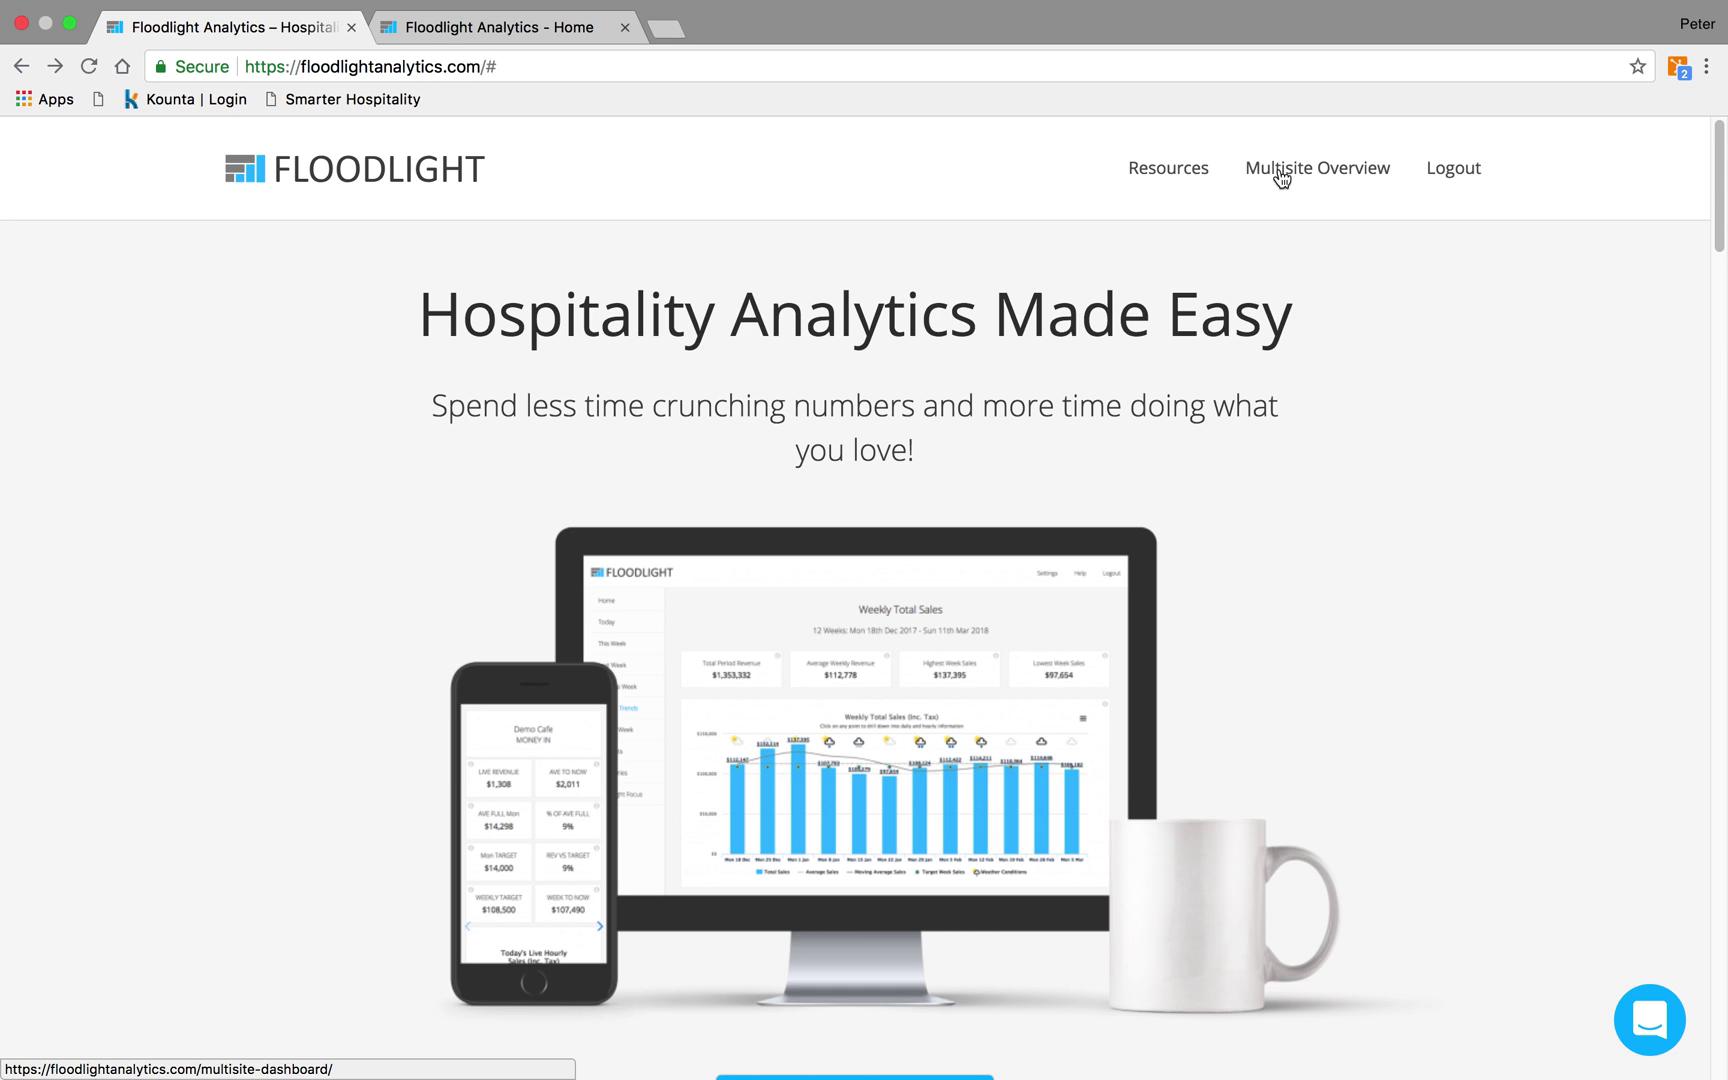
scroll(454, 517, down, 5)
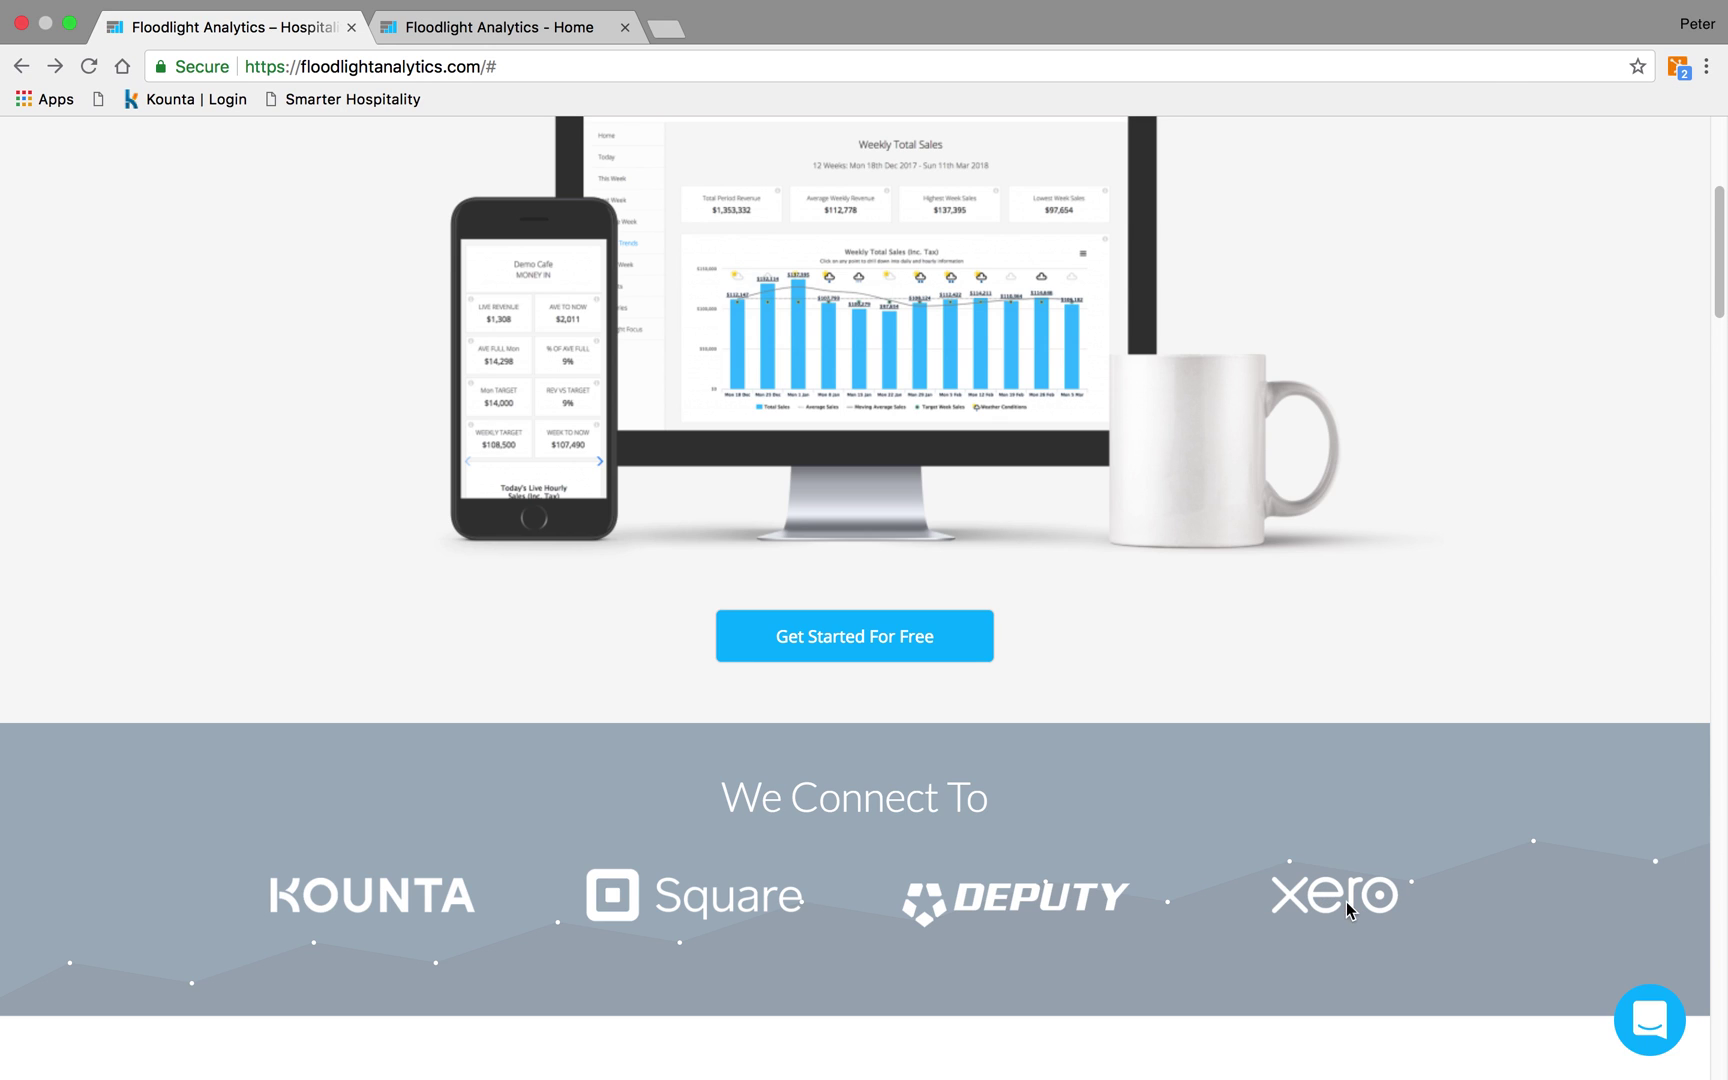
click(866, 636)
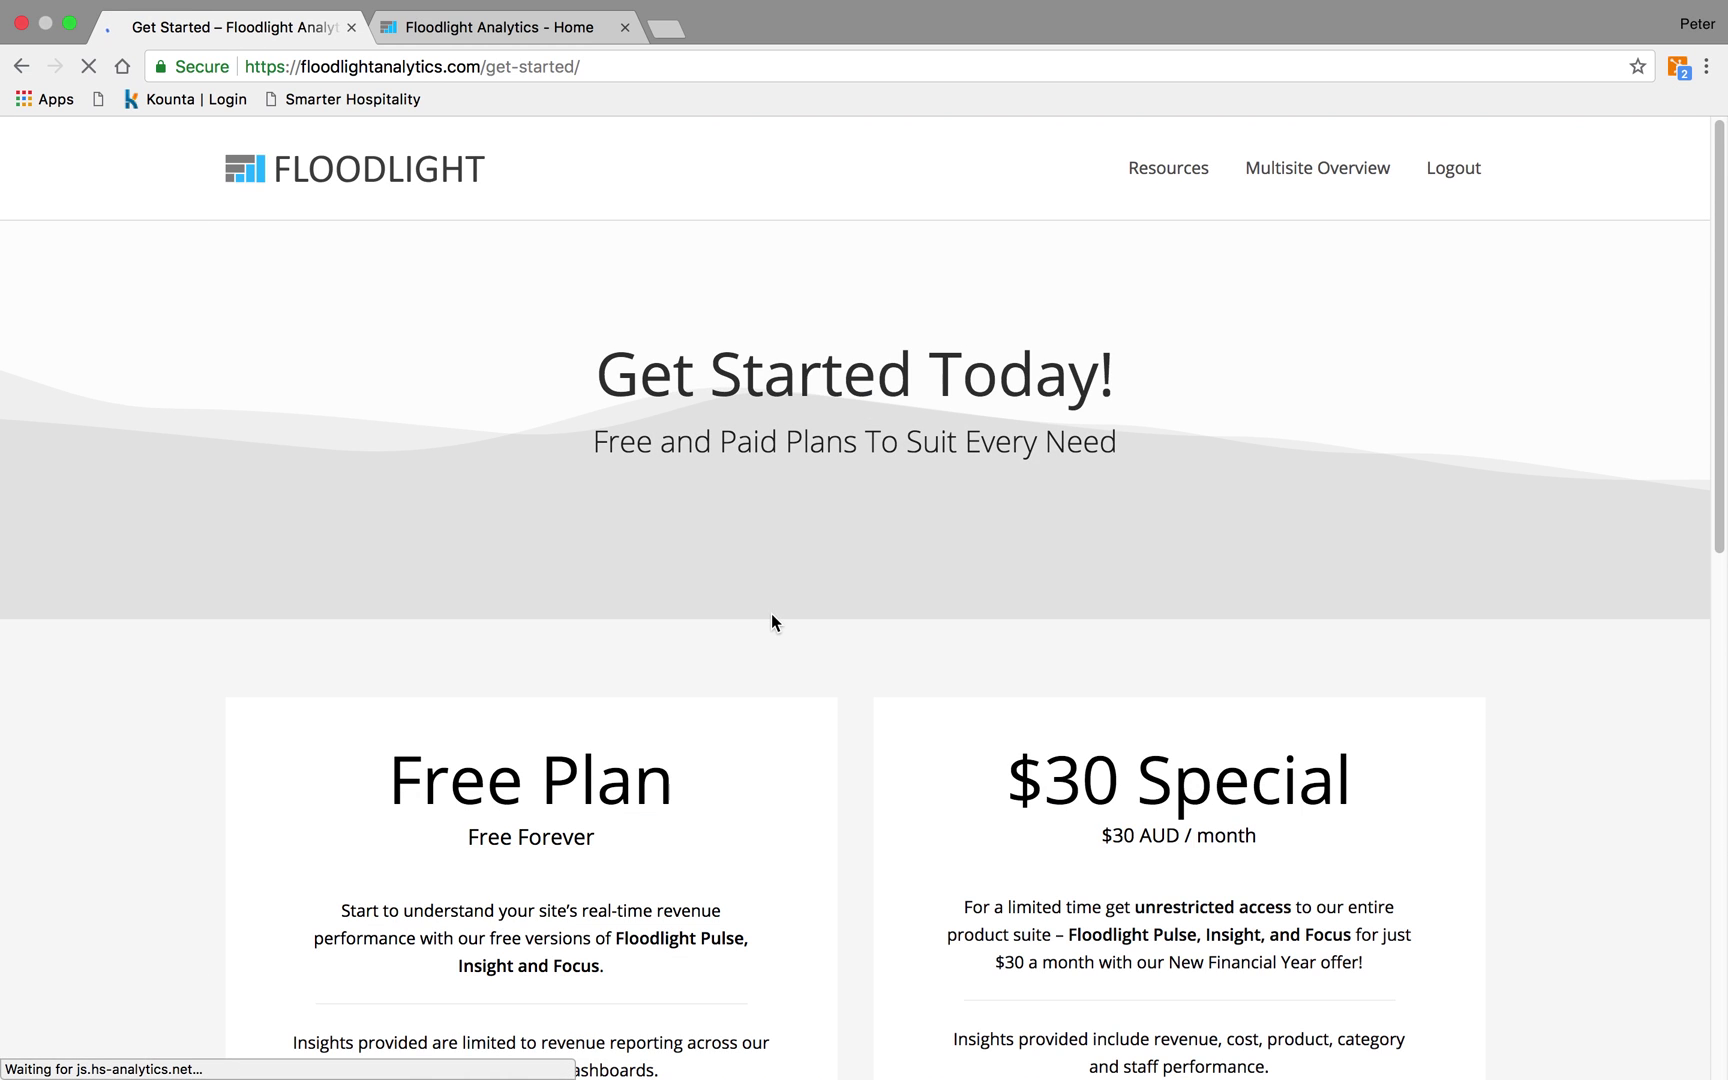
- Scroll through the Free Plan and $30 AUD/month Special, then back to the top
scroll(775, 621, down, 5)
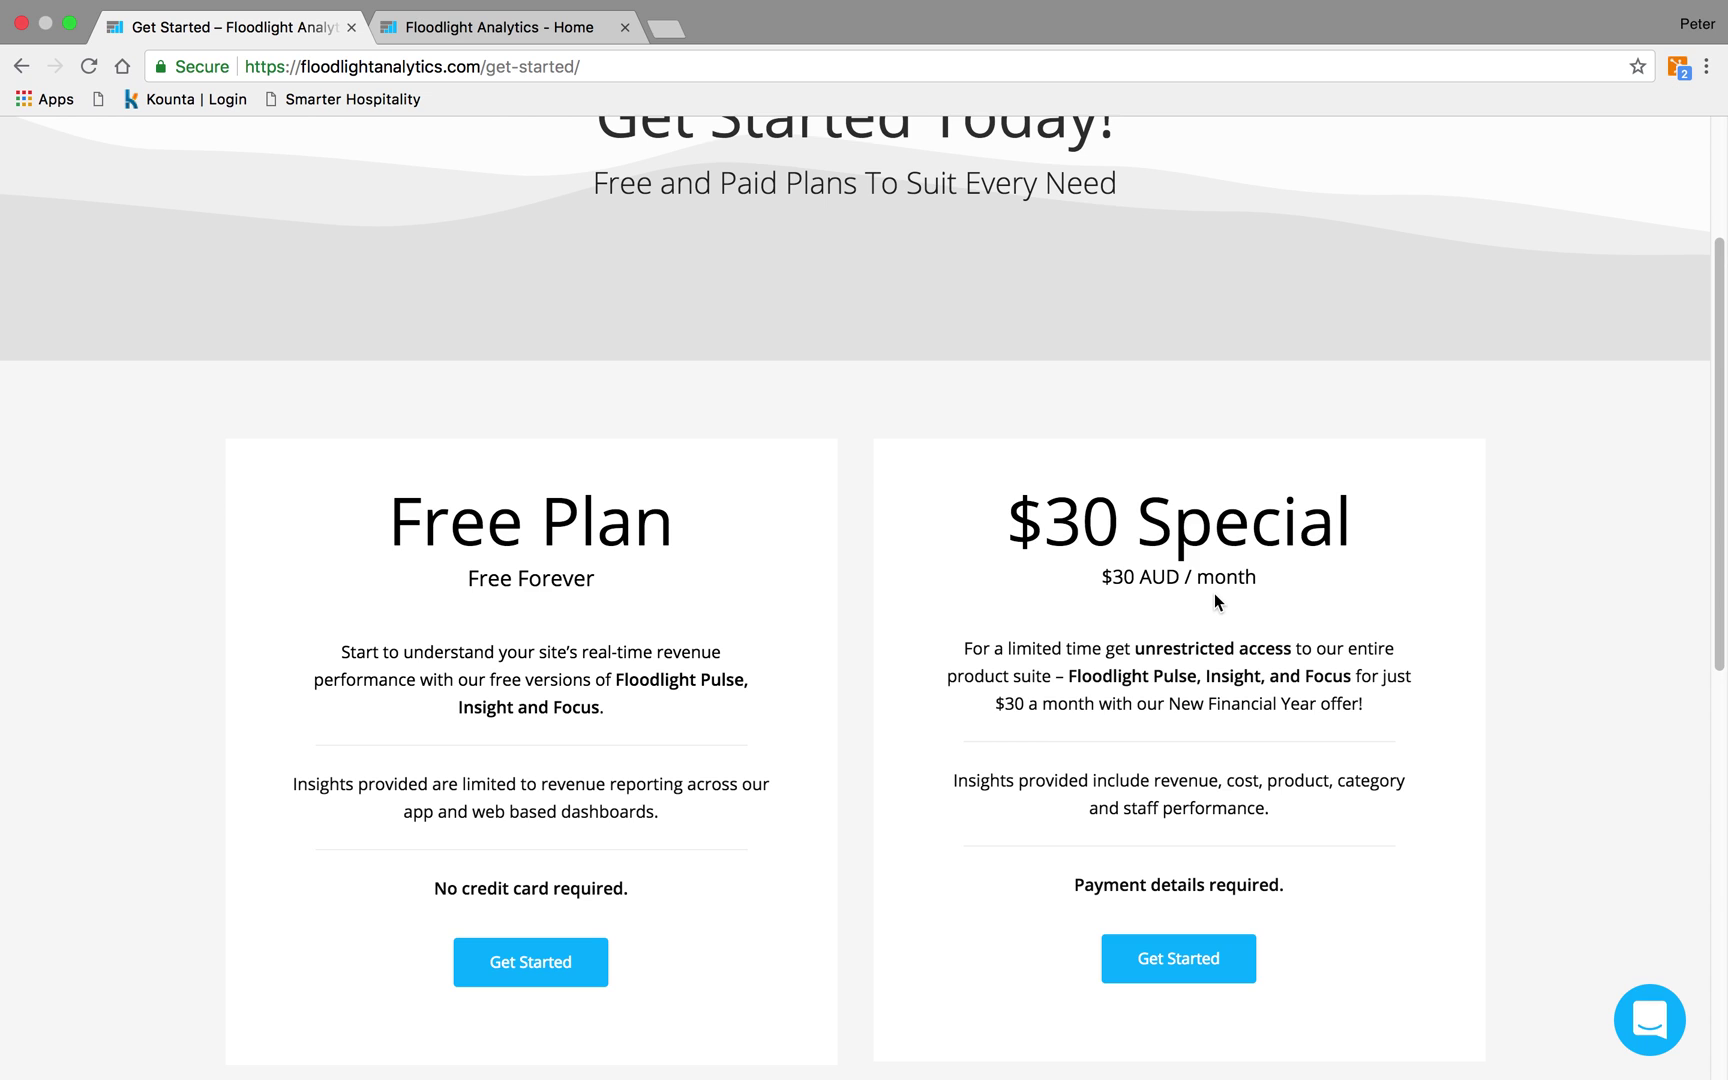
scroll(983, 436, up, 3)
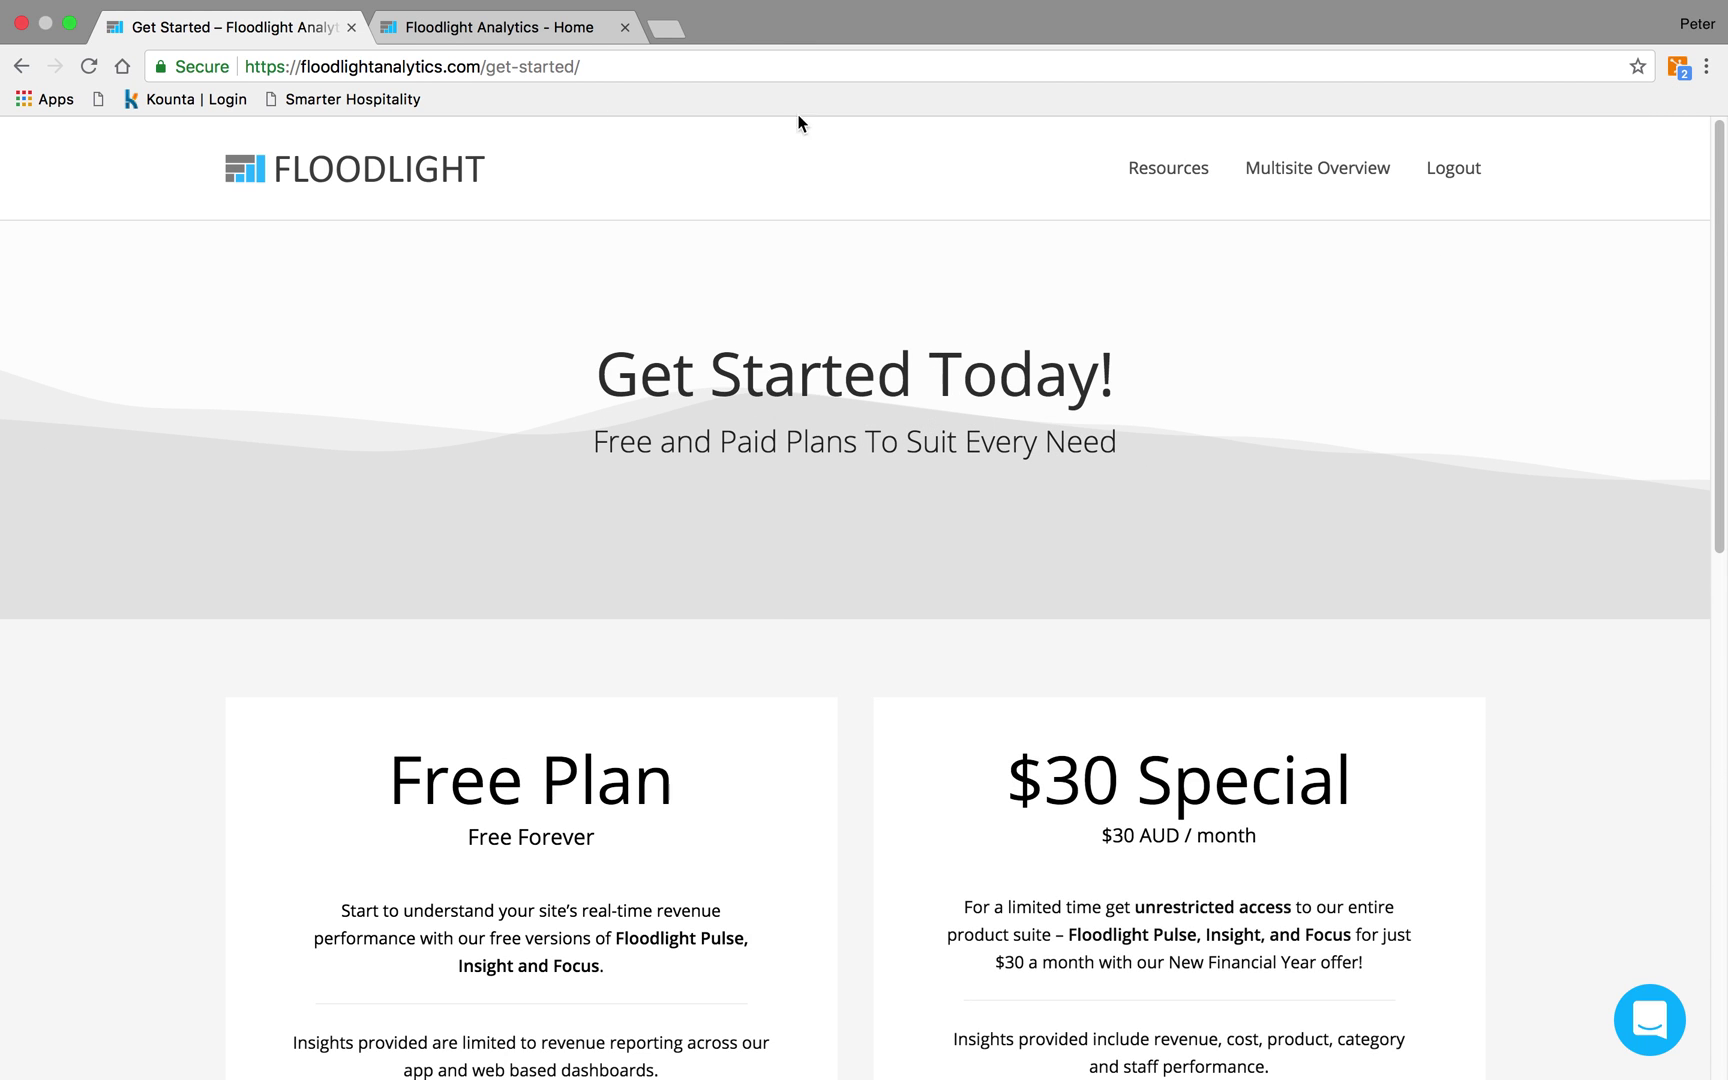
- Open Floodlight Cafe & Bar settings and review the $0 cost settings and the single site user
click(539, 30)
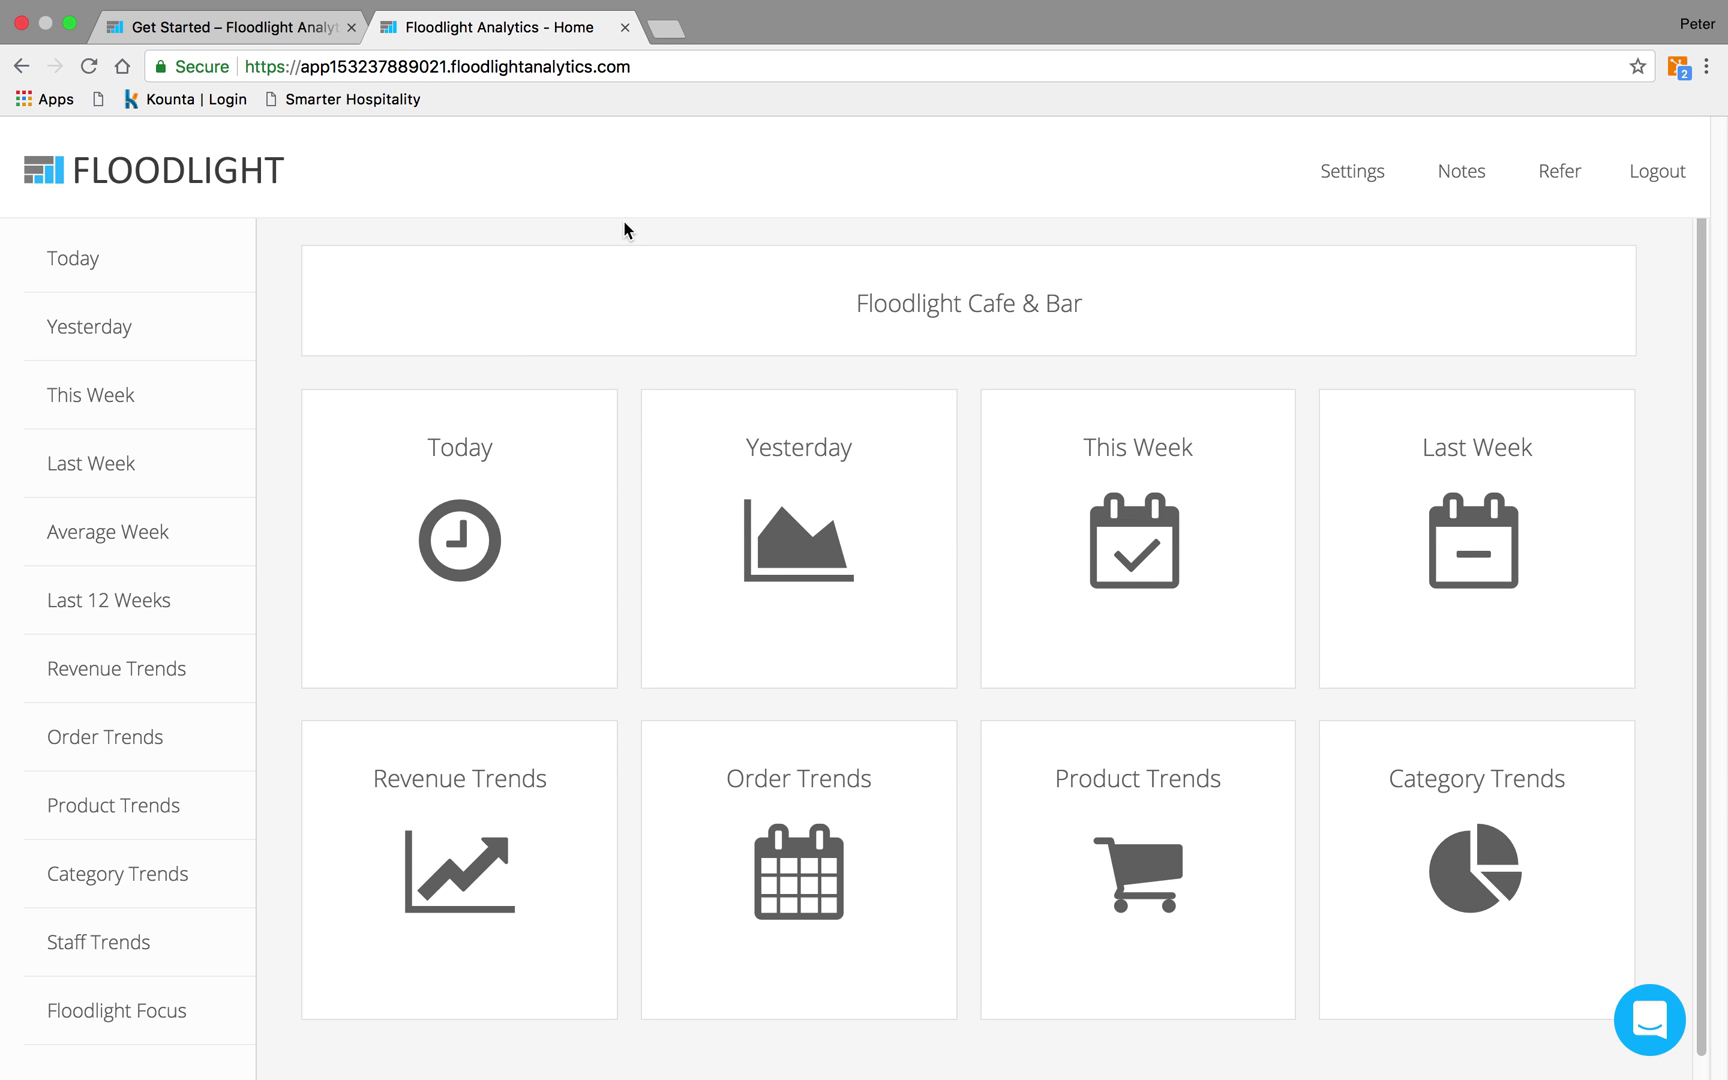
click(1358, 184)
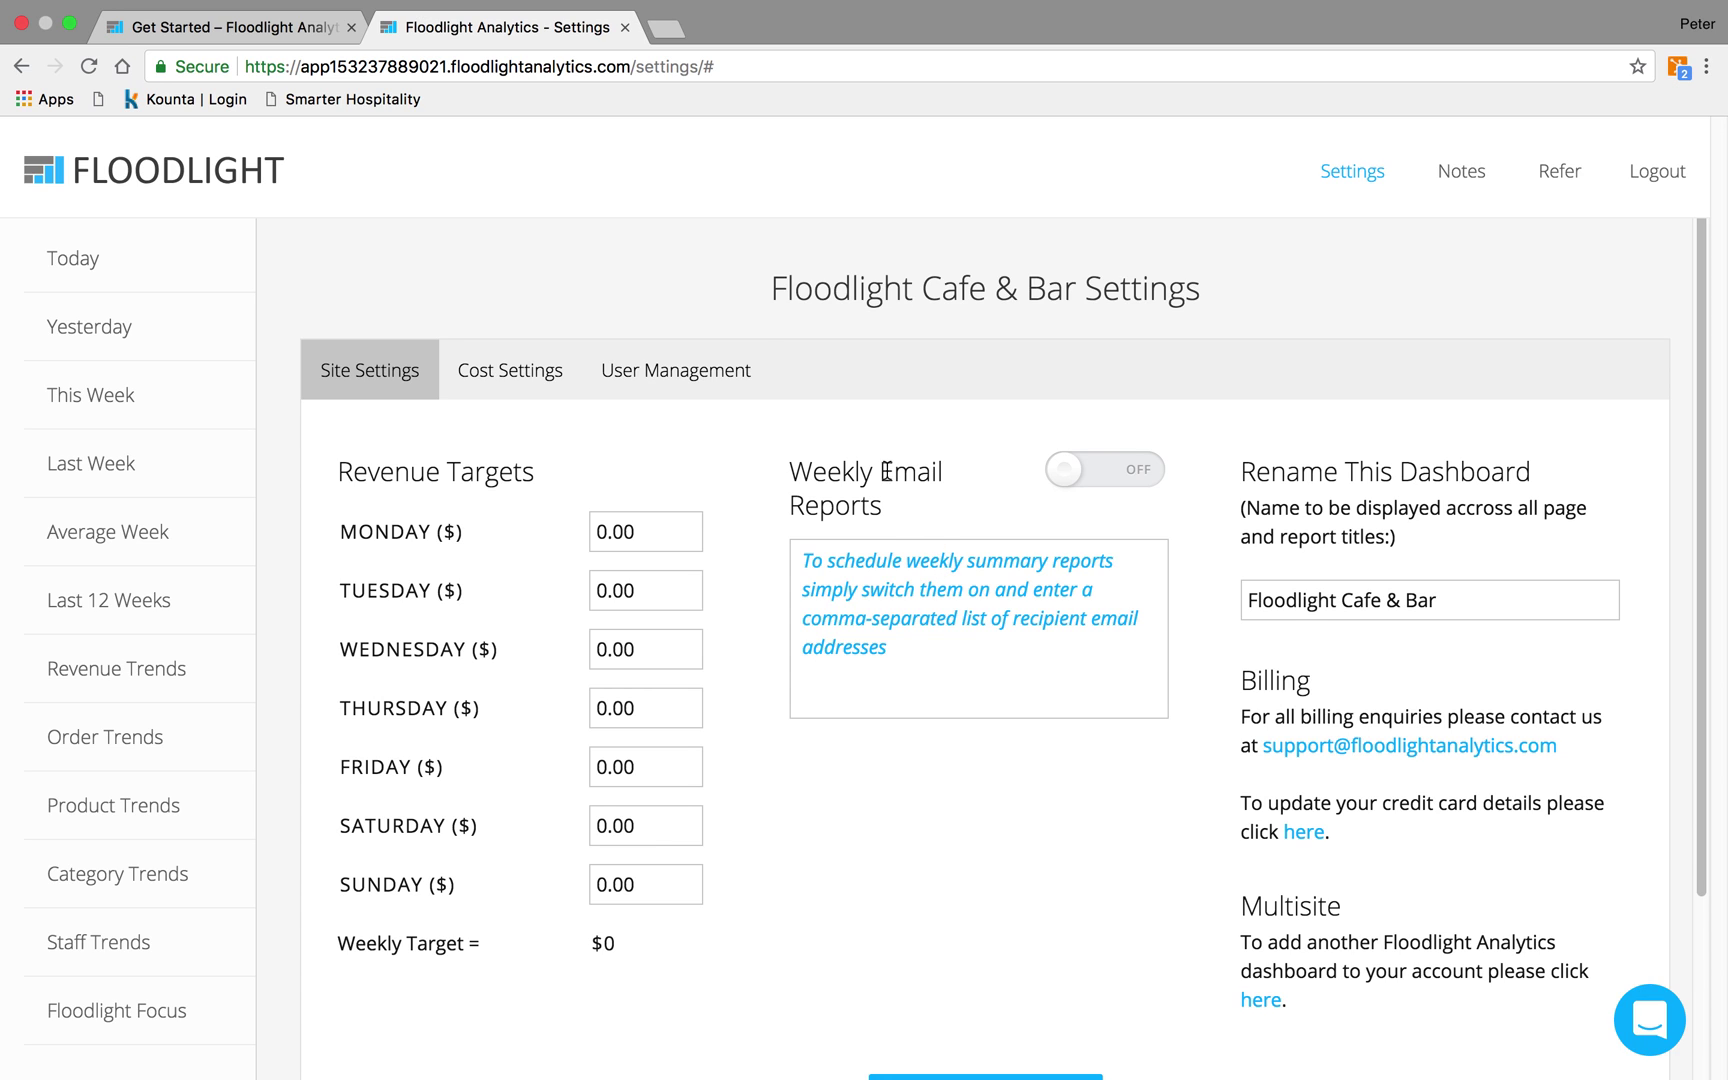
click(522, 380)
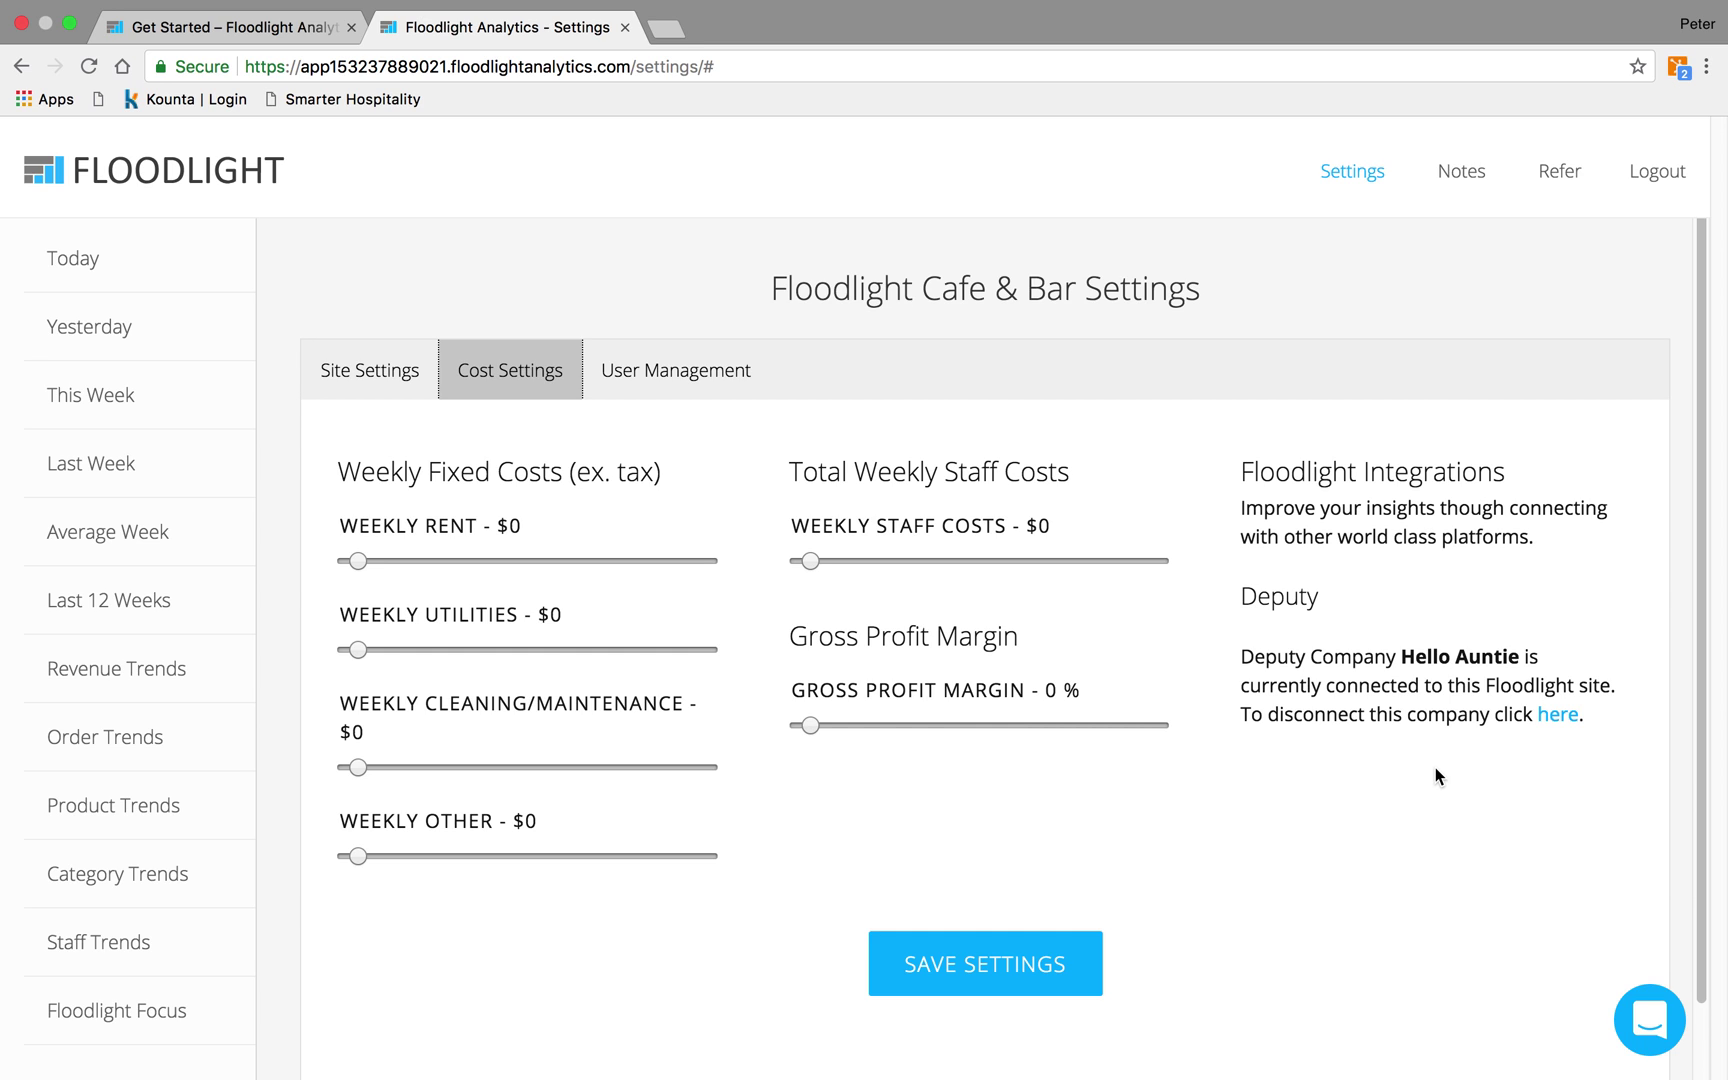
click(688, 362)
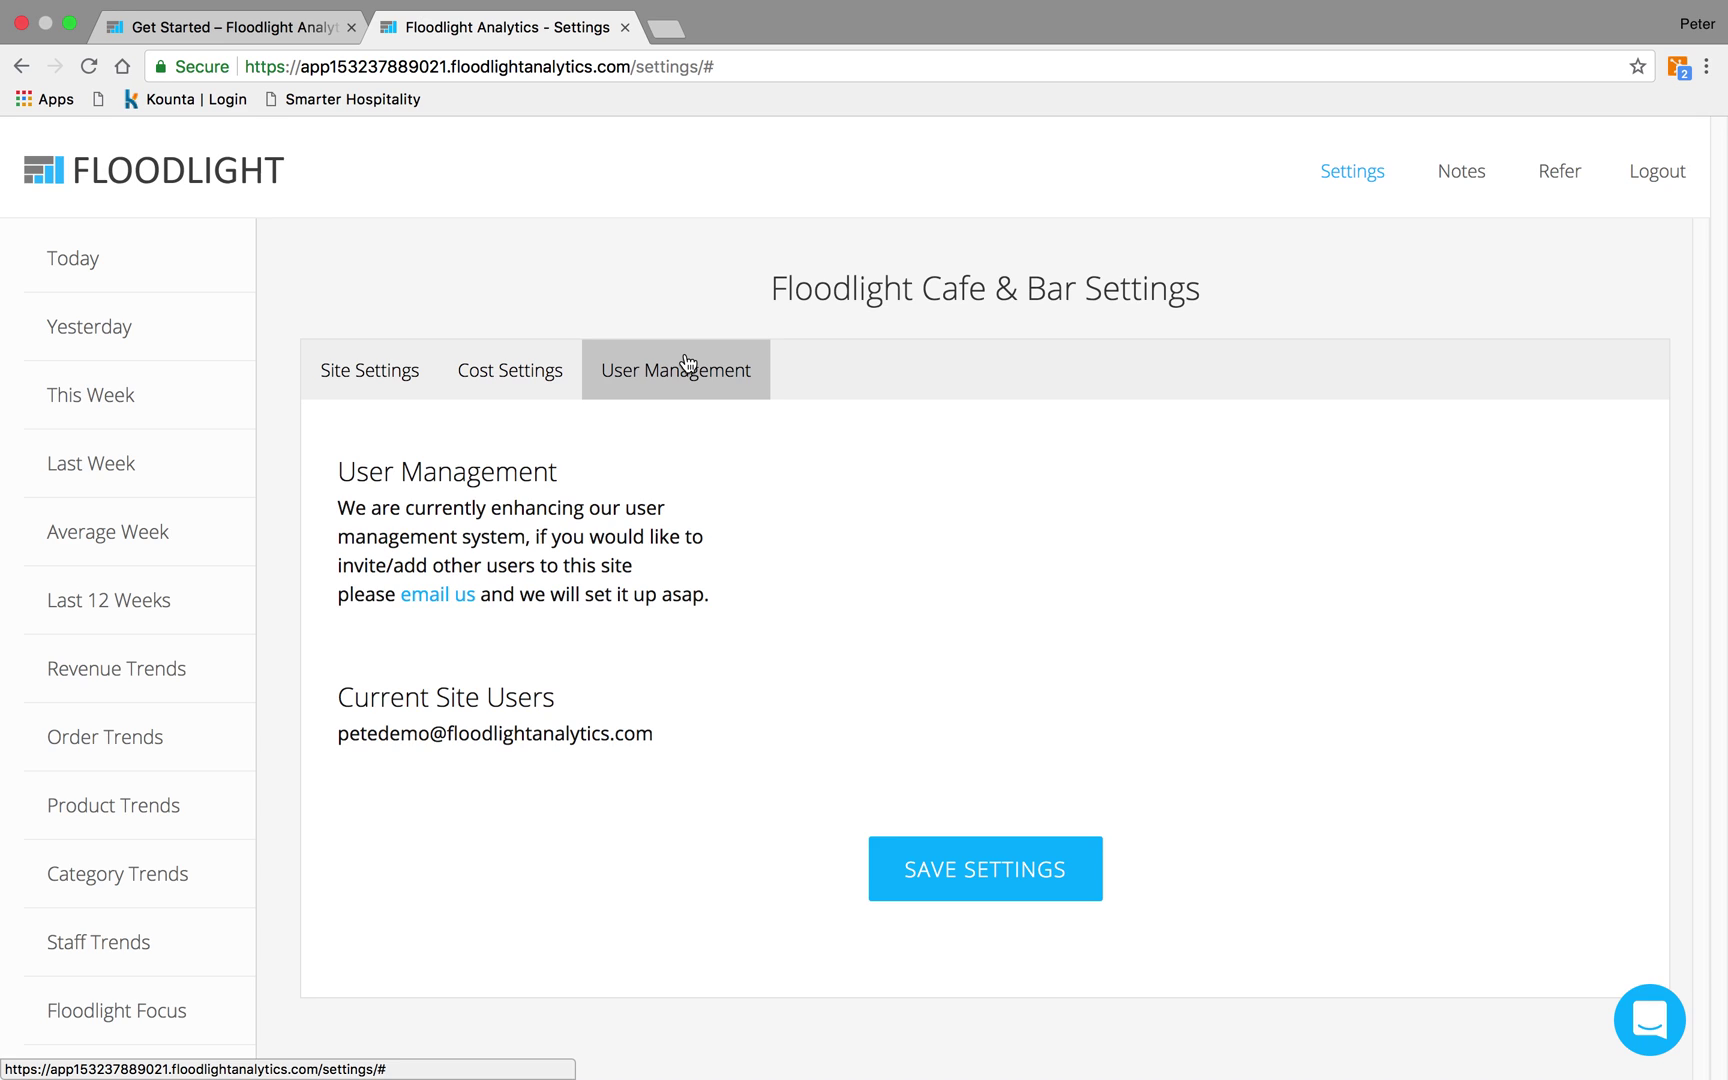
click(688, 362)
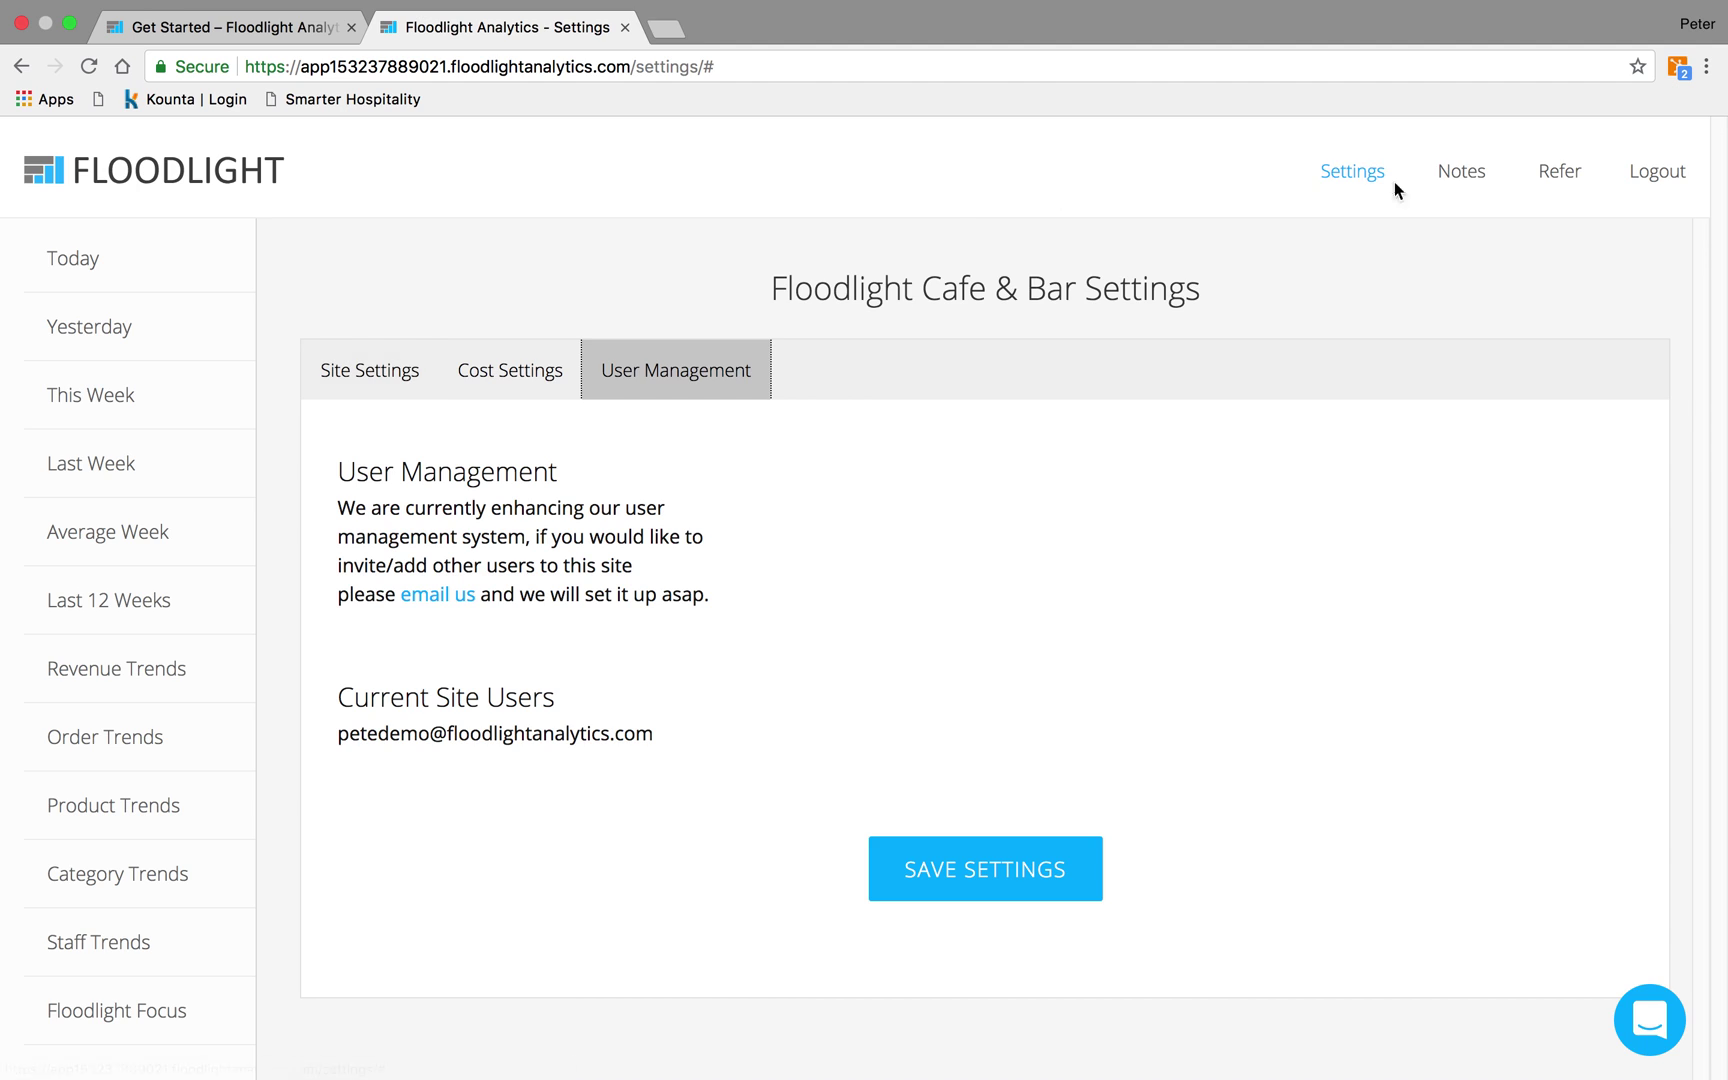
- Open Team Notes showing the support team's February 16th, 2018 welcome note
click(1449, 188)
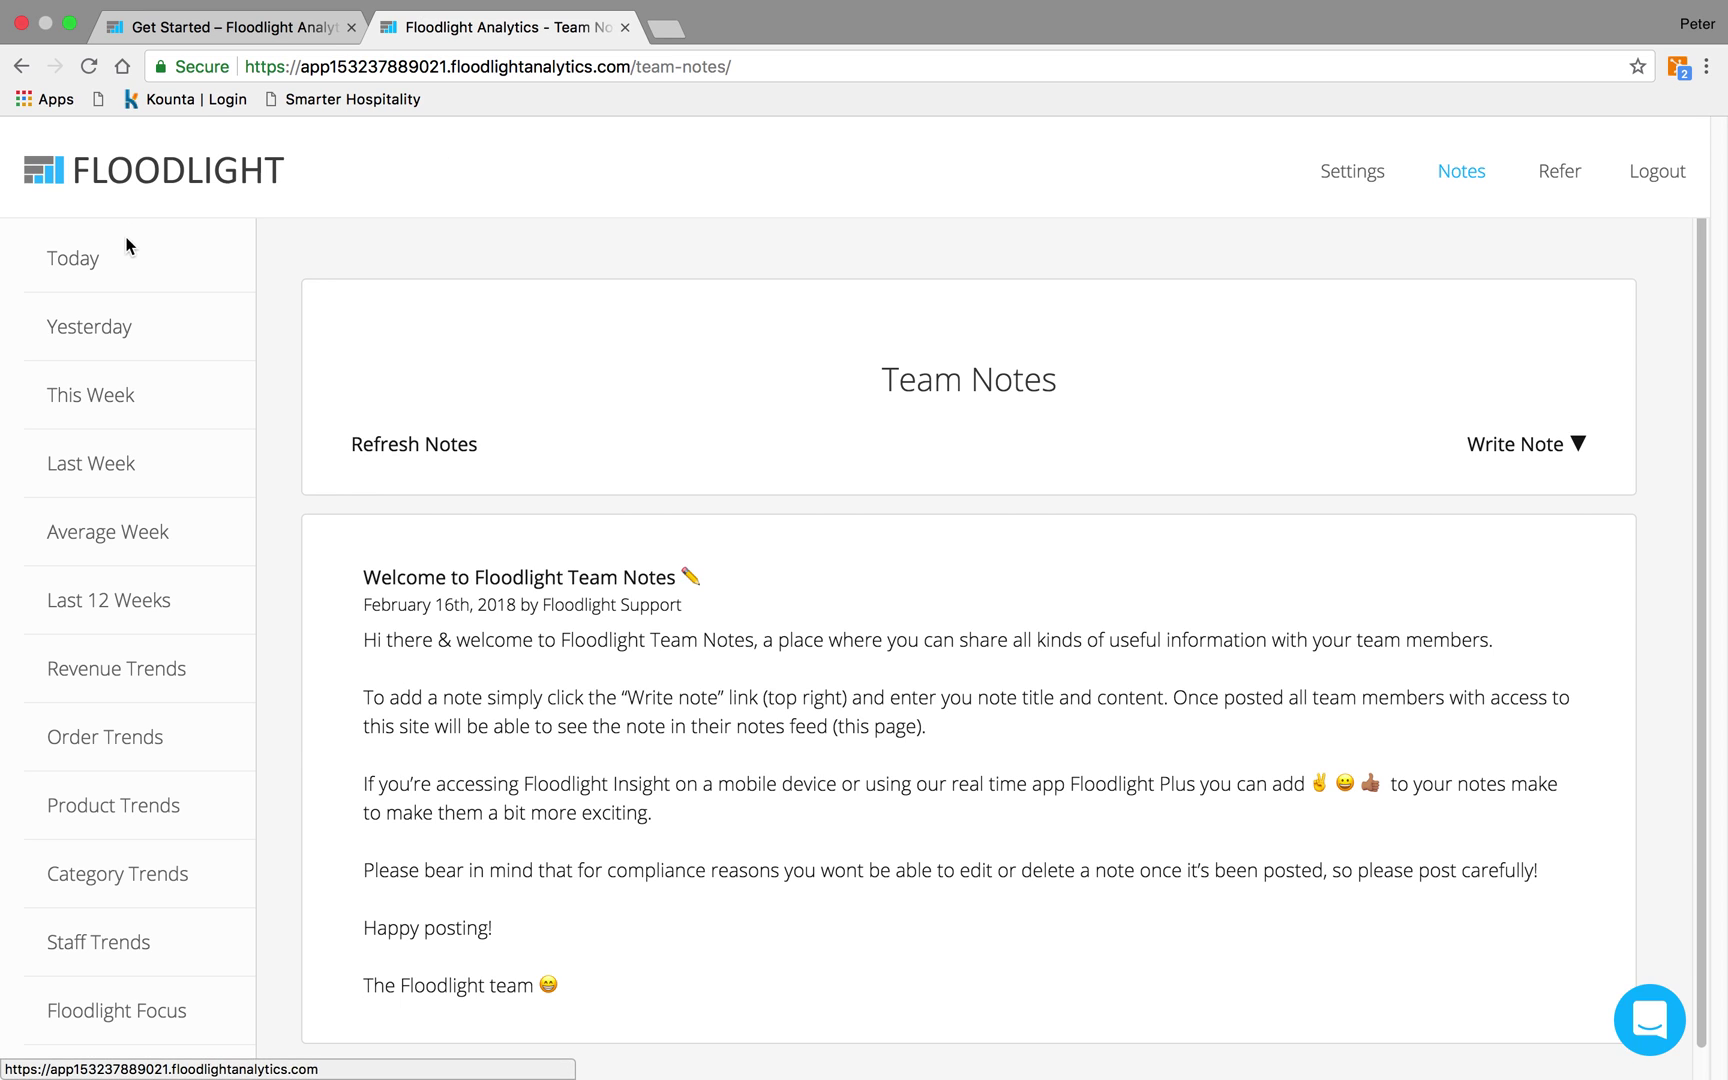
- Open Today's Revenue Performance for Sat 28 Jul 2018 and scroll to the hourly sales chart
click(95, 263)
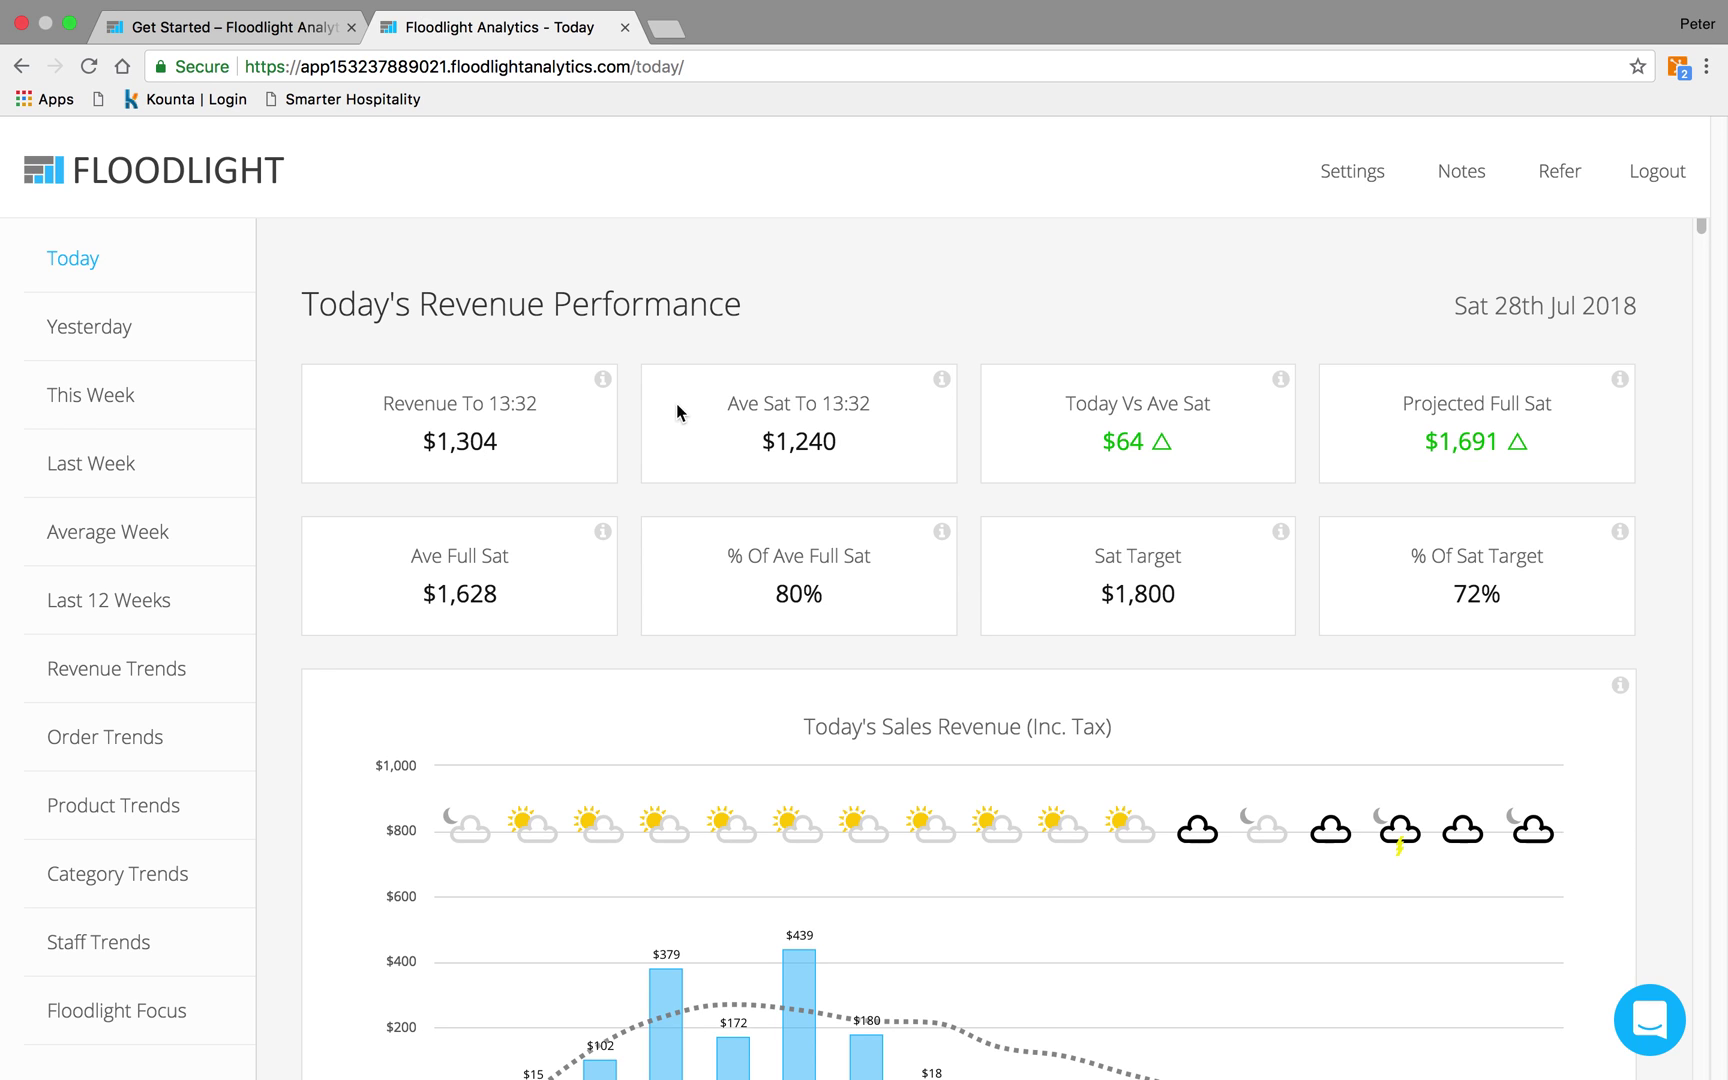
mouse_move(604, 387)
scroll(624, 404, down, 1)
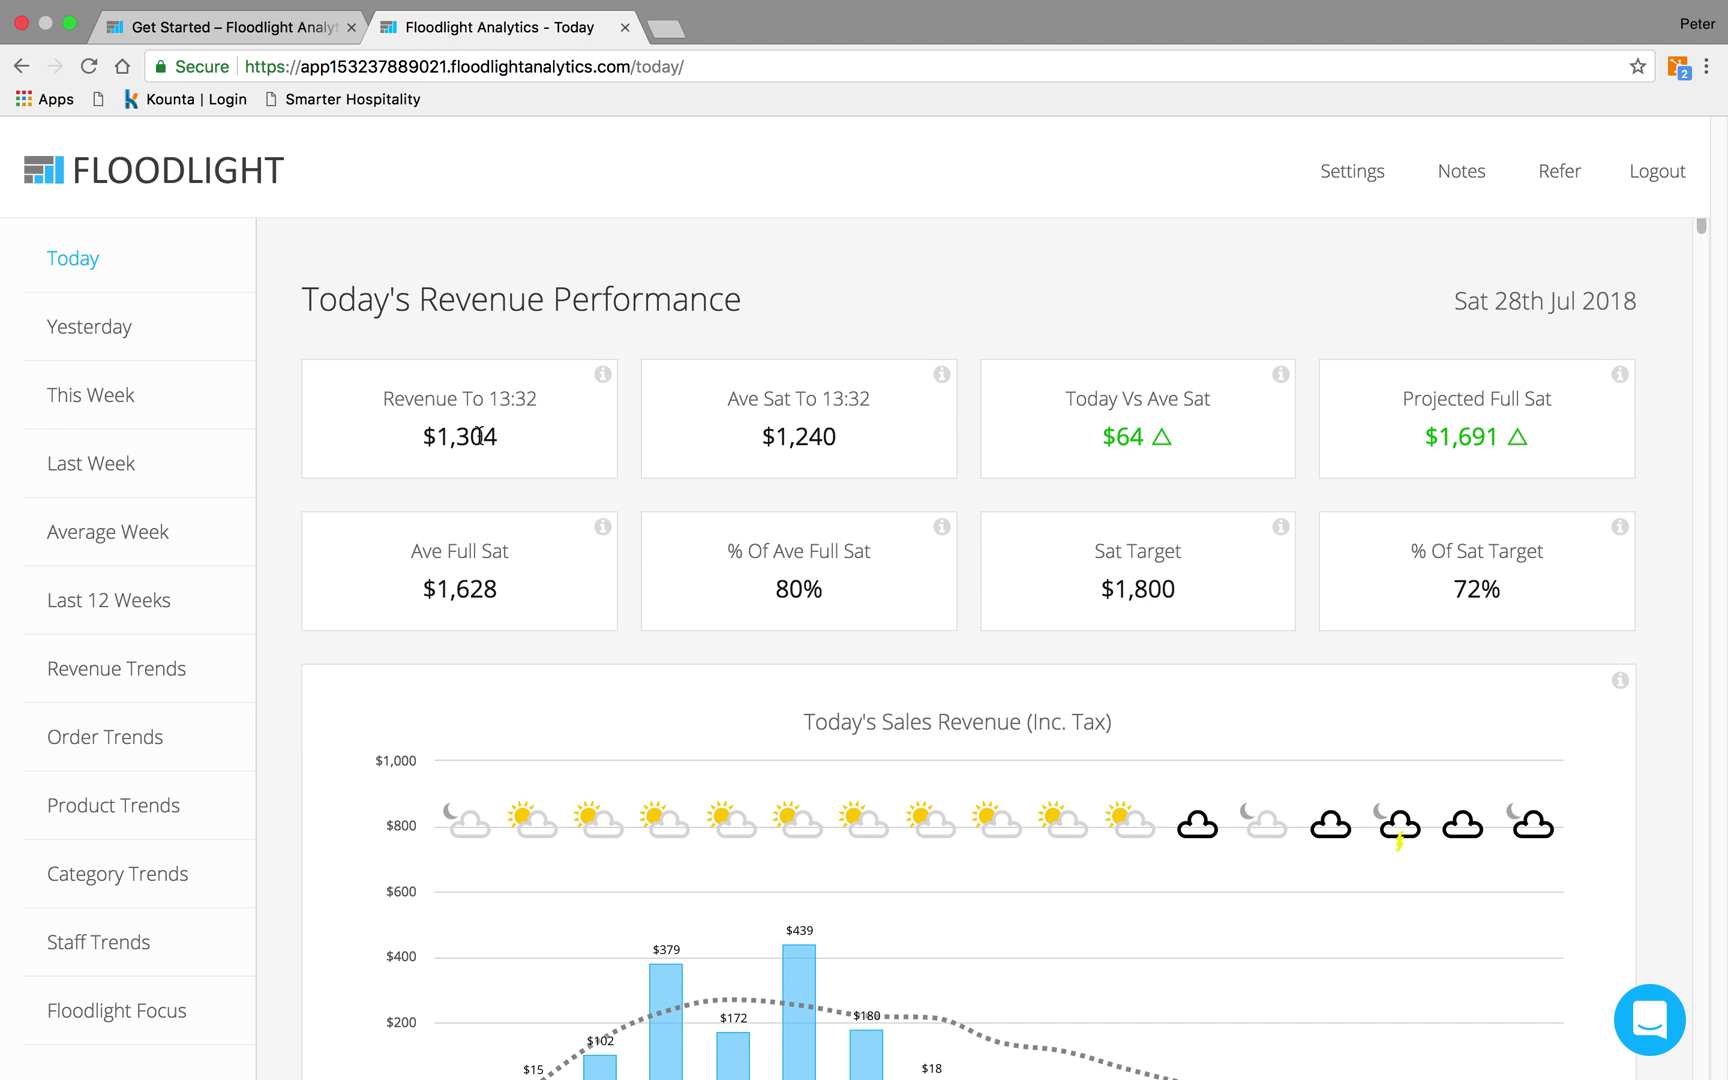
scroll(521, 440, down, 3)
mouse_move(524, 583)
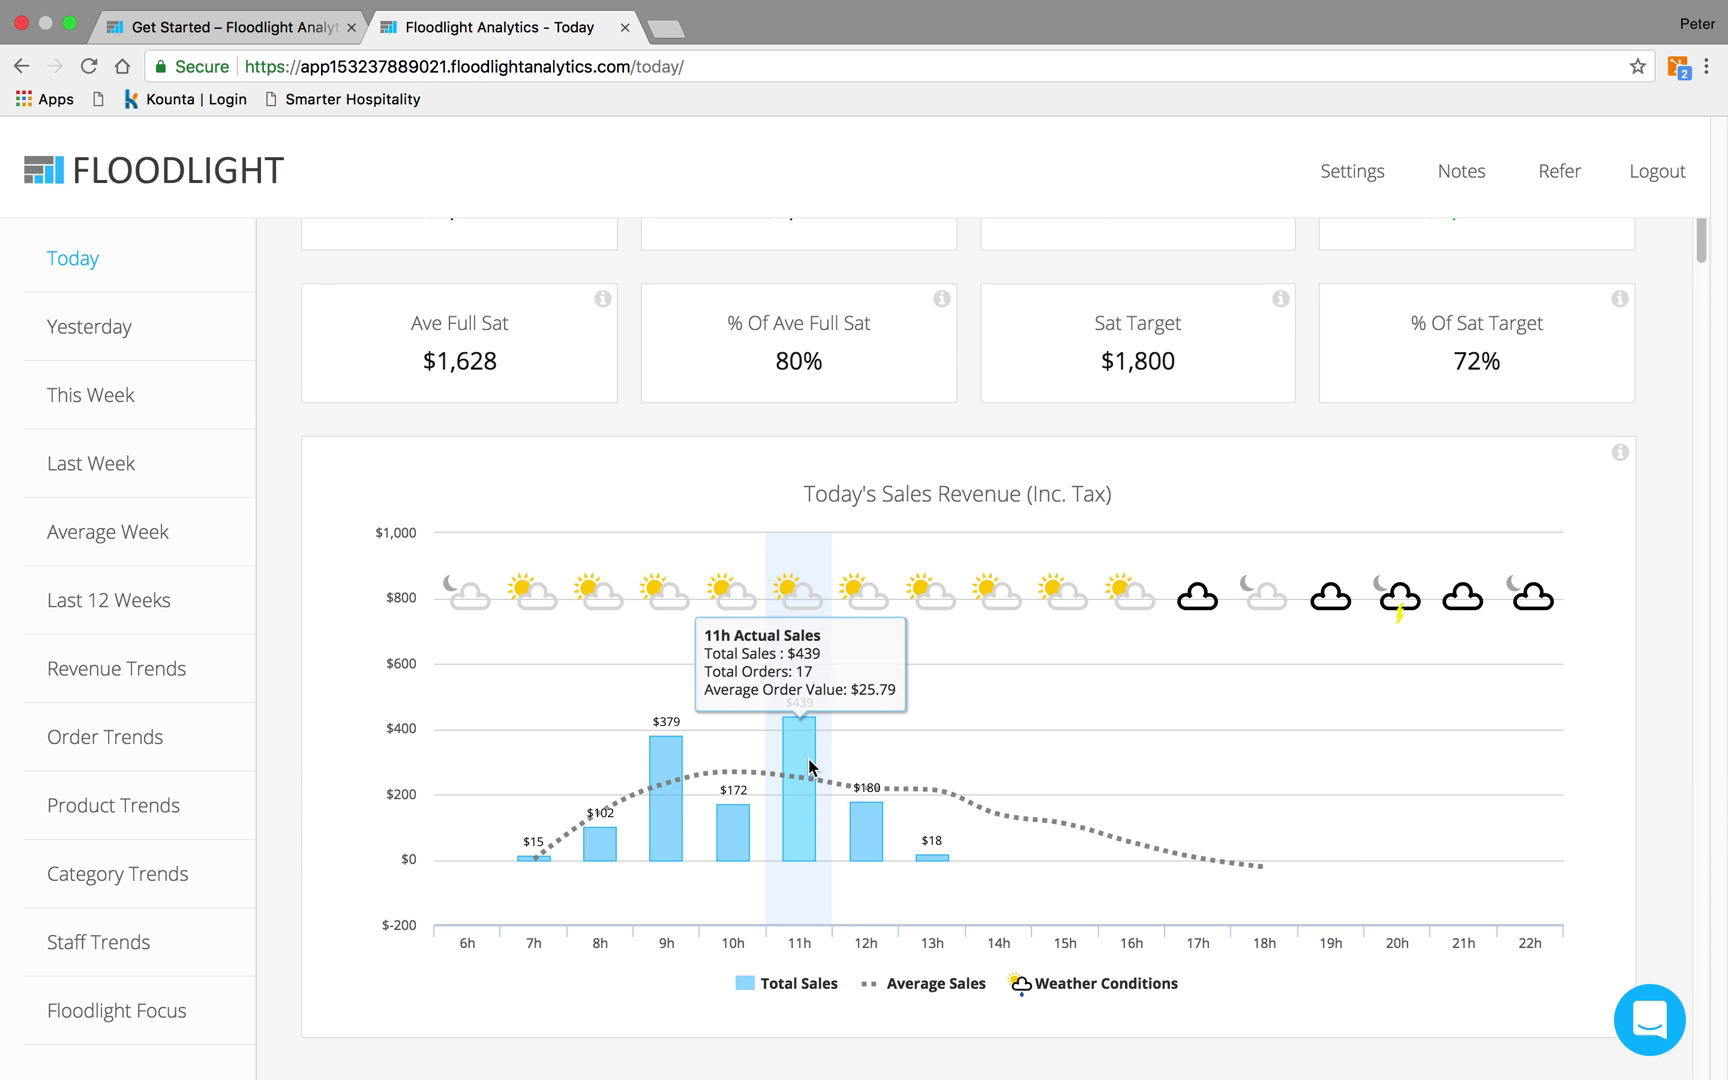
- Scroll past the Category Sales Summary Table to today's 76-order staff totals and four-member leaderboard
scroll(809, 765, down, 10)
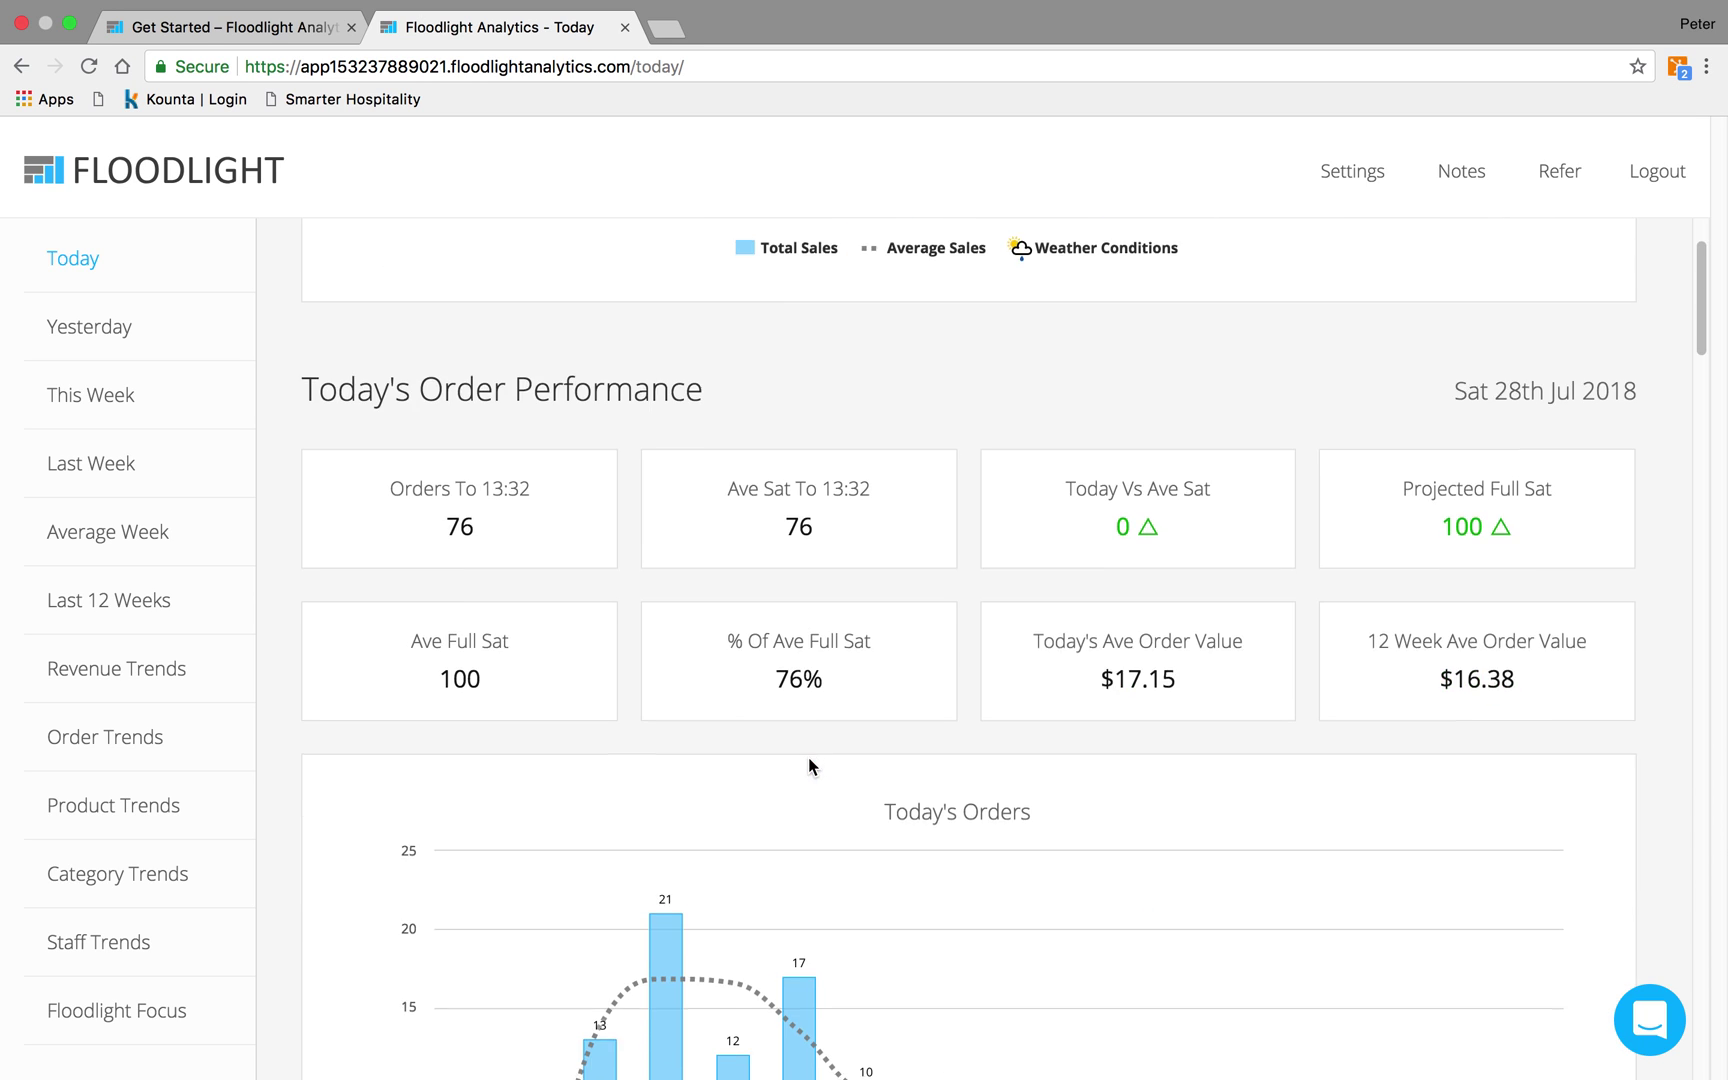
scroll(809, 765, down, 1)
scroll(809, 767, down, 3)
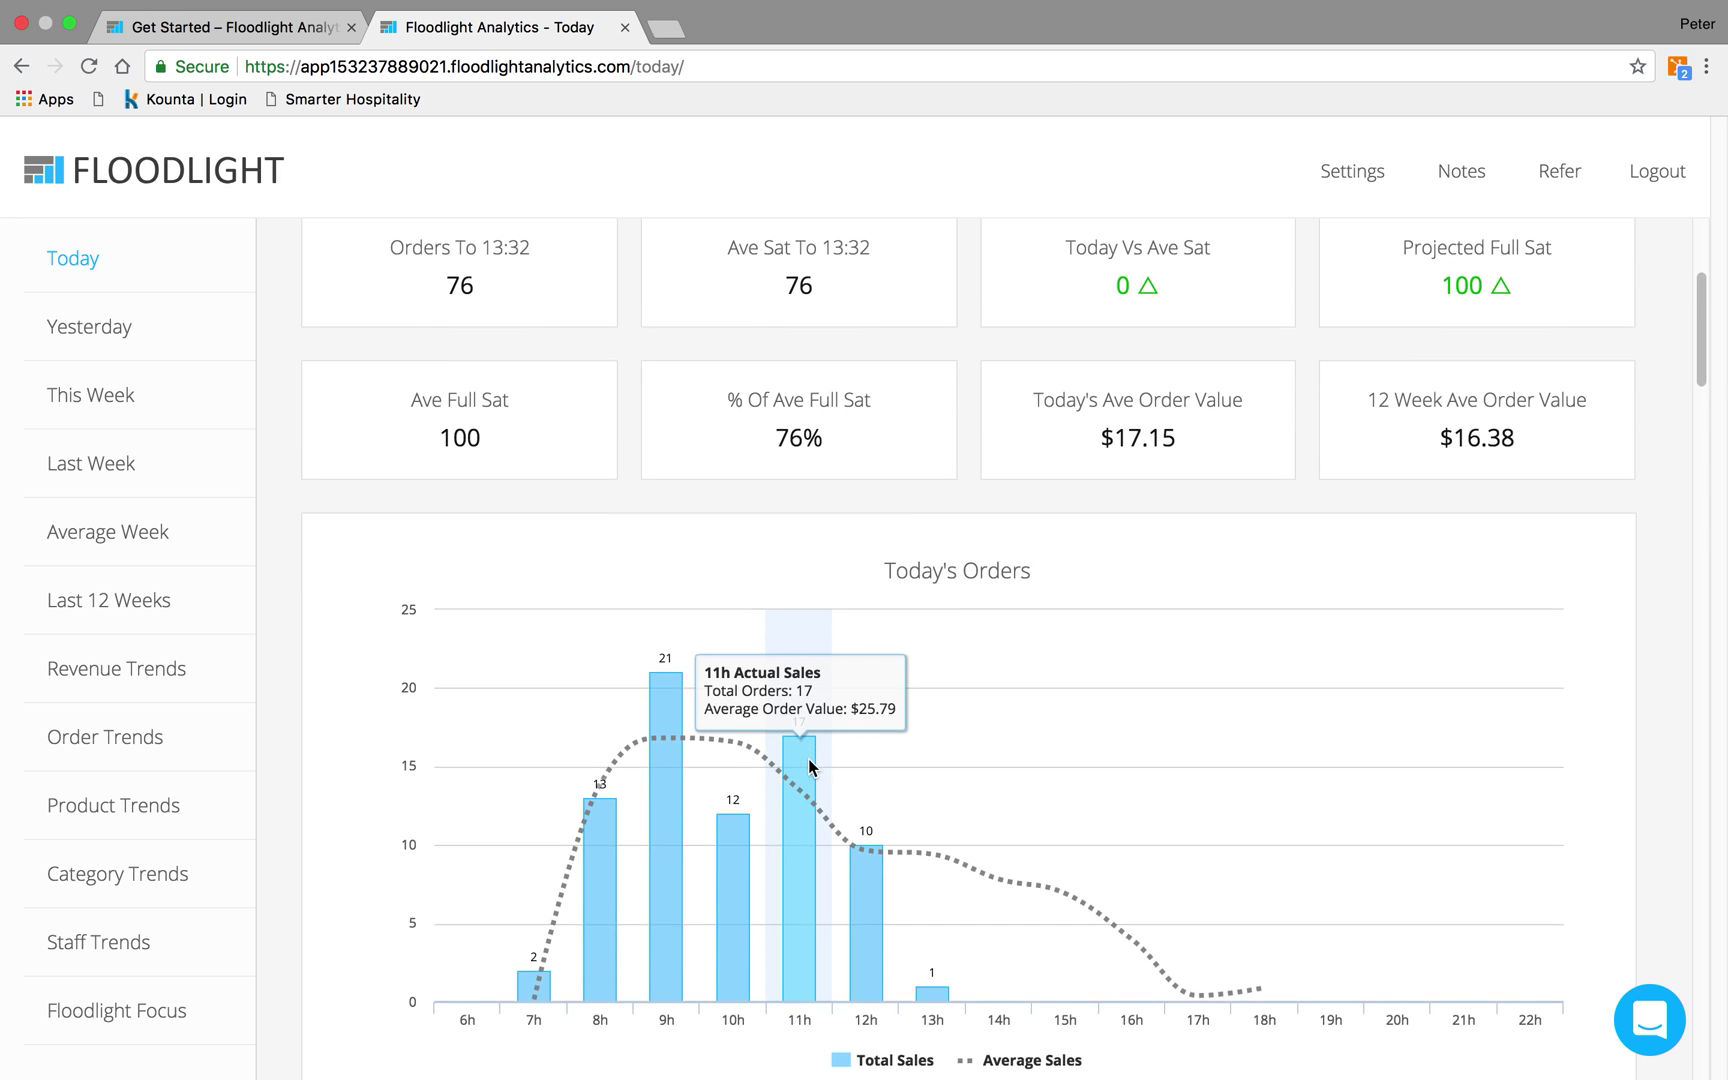
scroll(809, 767, down, 12)
scroll(809, 765, down, 10)
scroll(809, 757, down, 2)
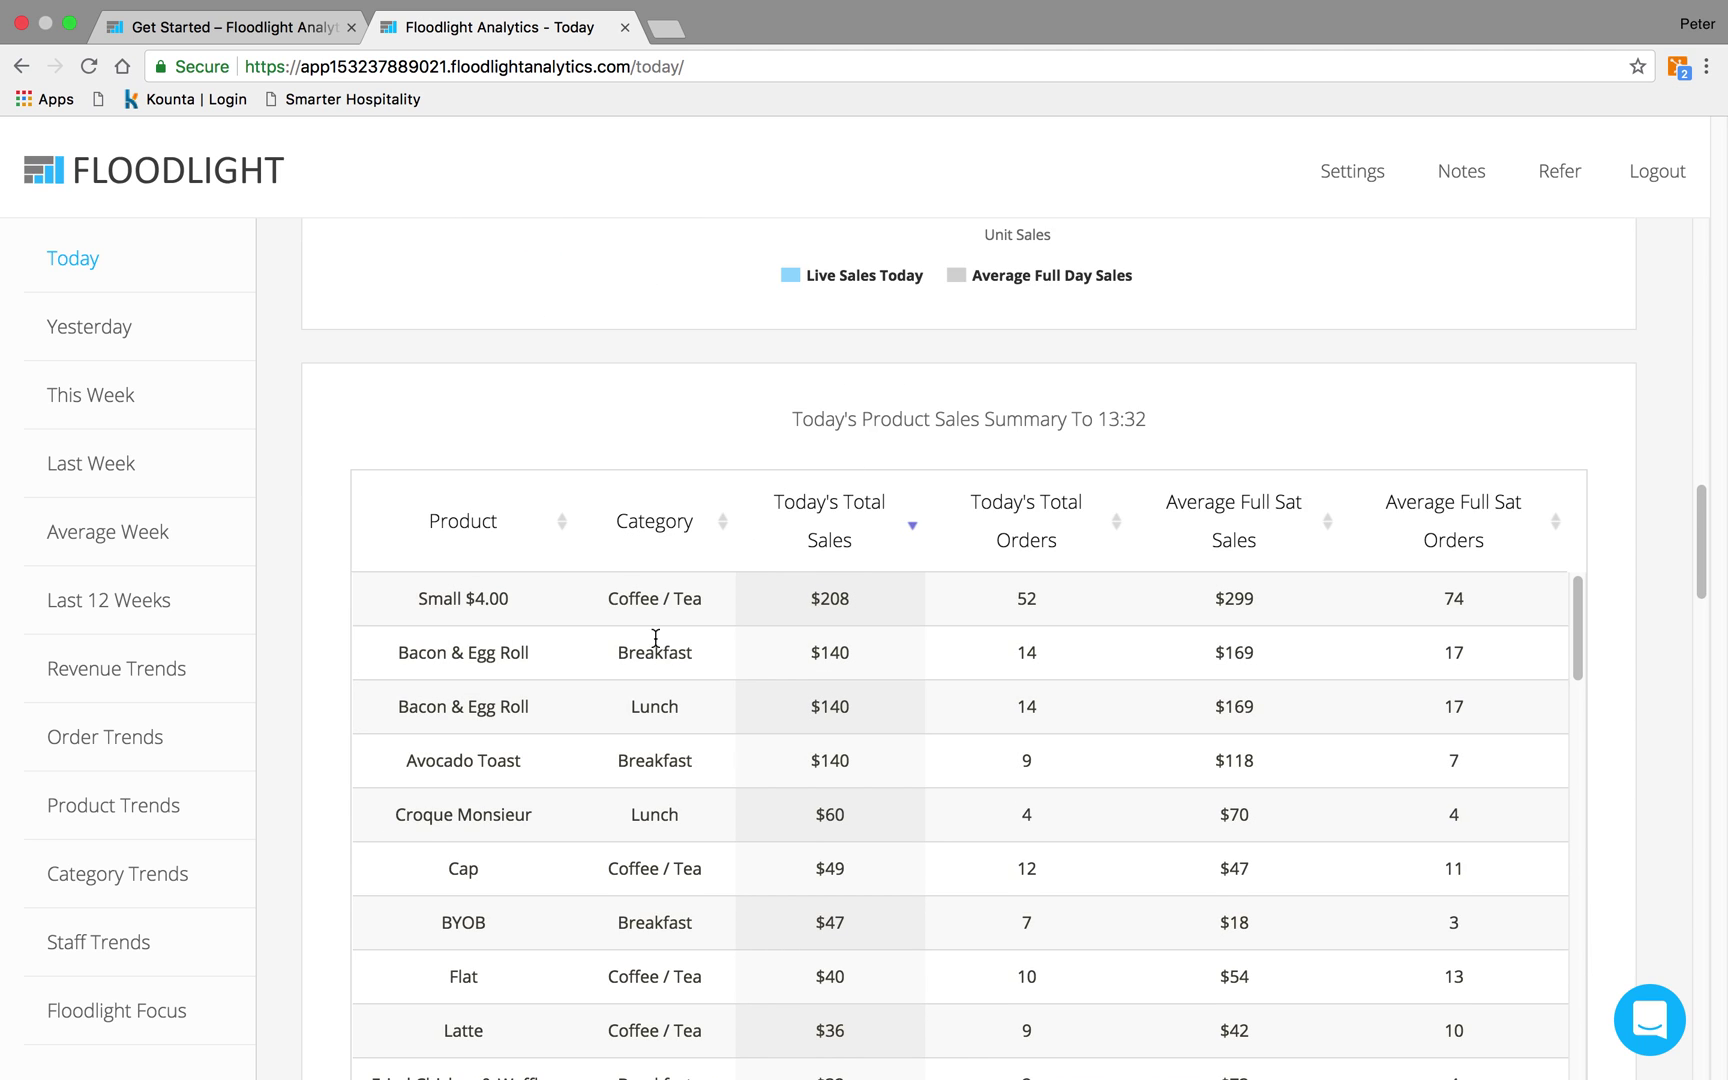
scroll(598, 740, down, 5)
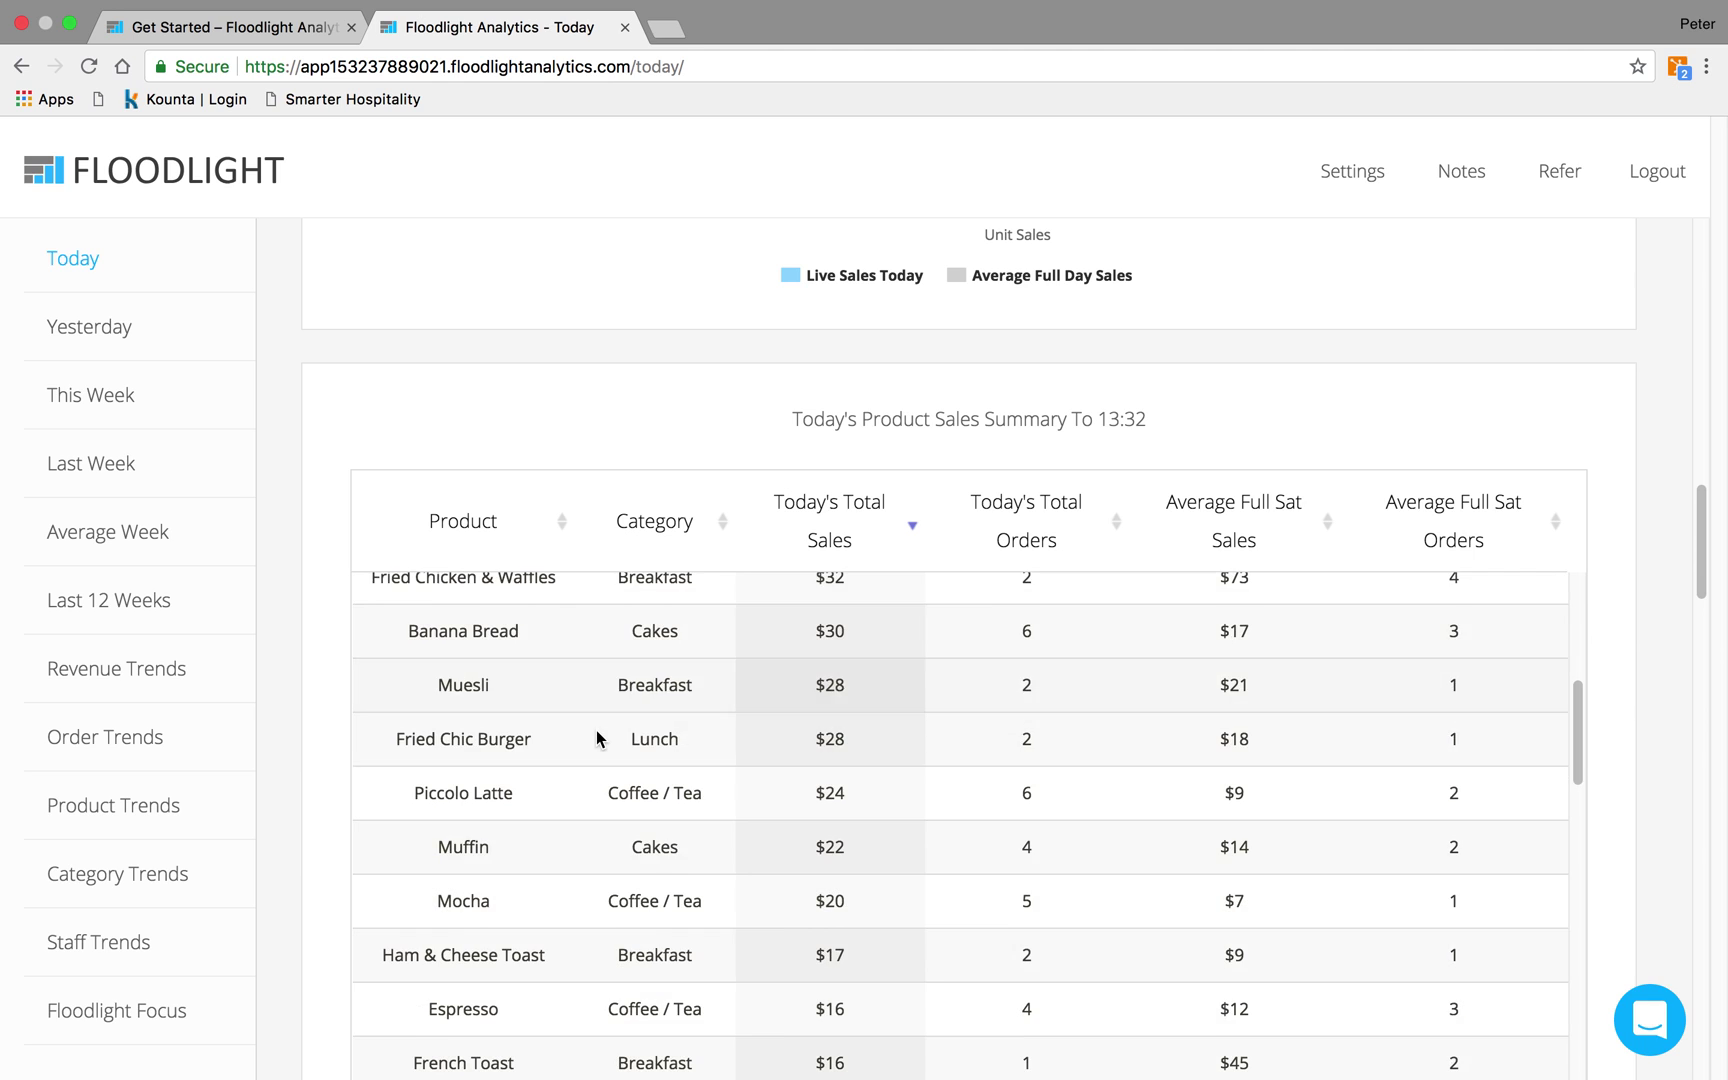
scroll(600, 735, up, 5)
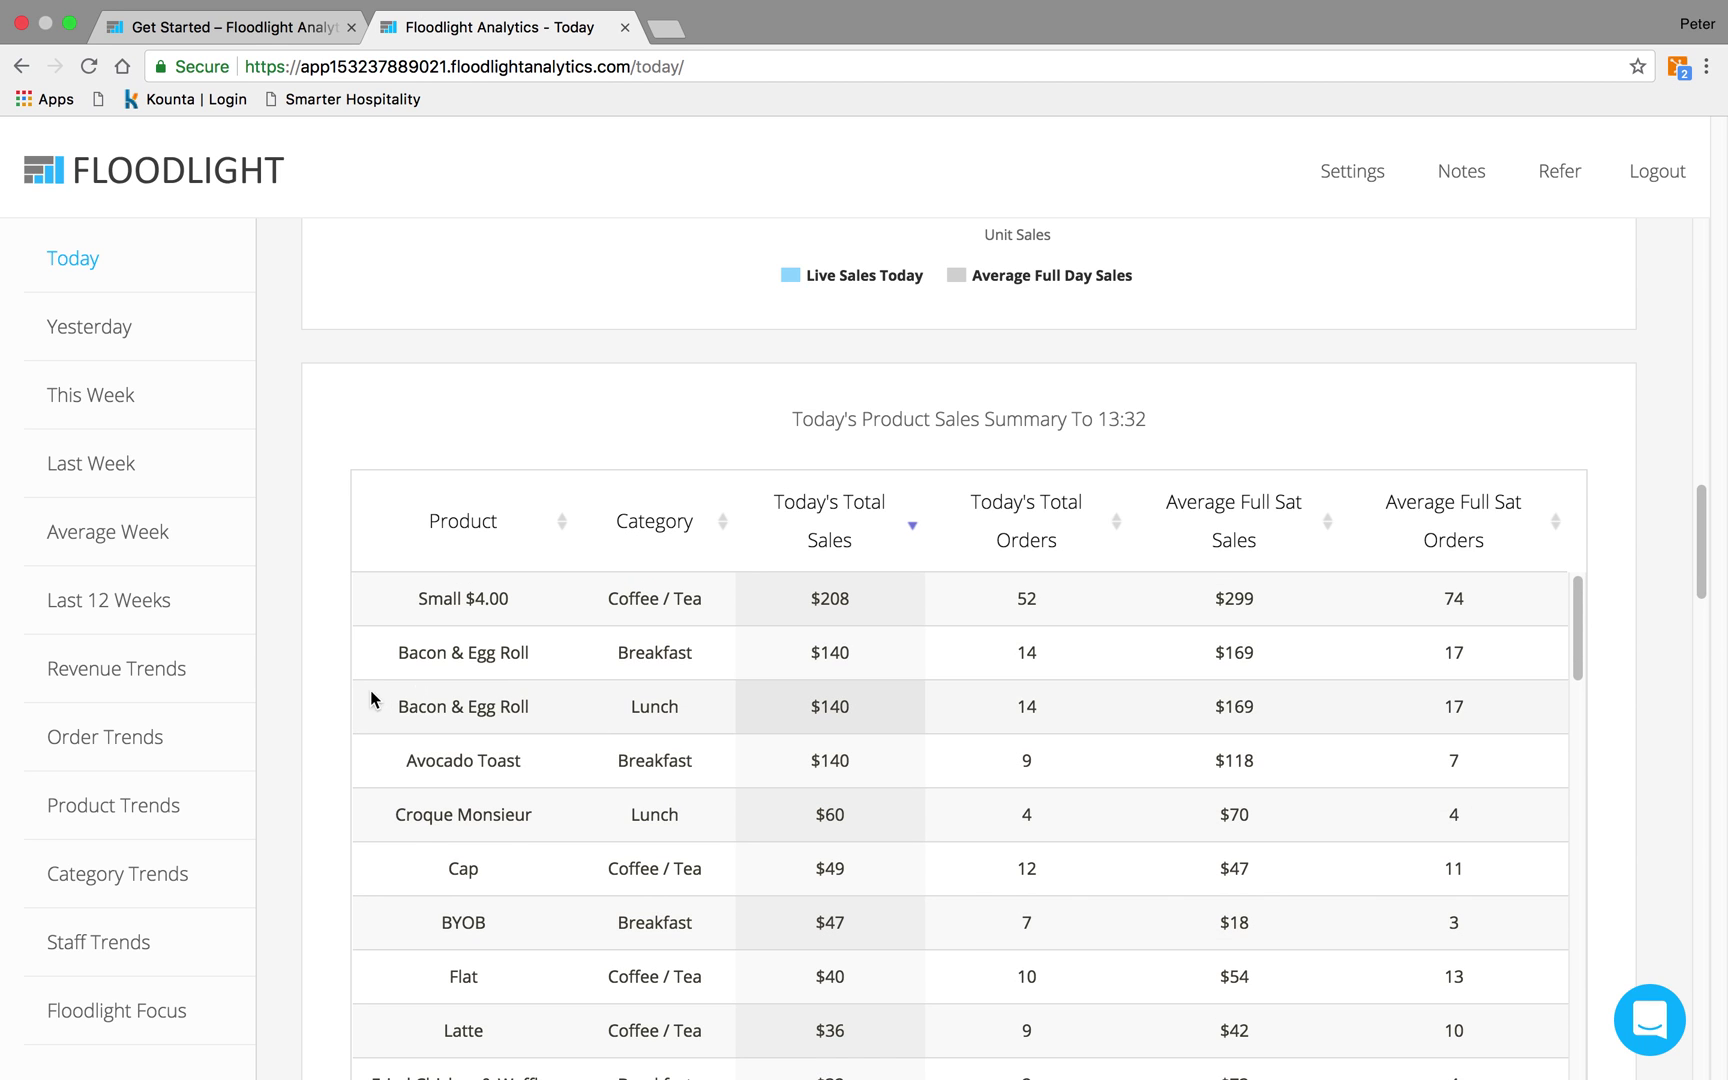
scroll(304, 700, down, 10)
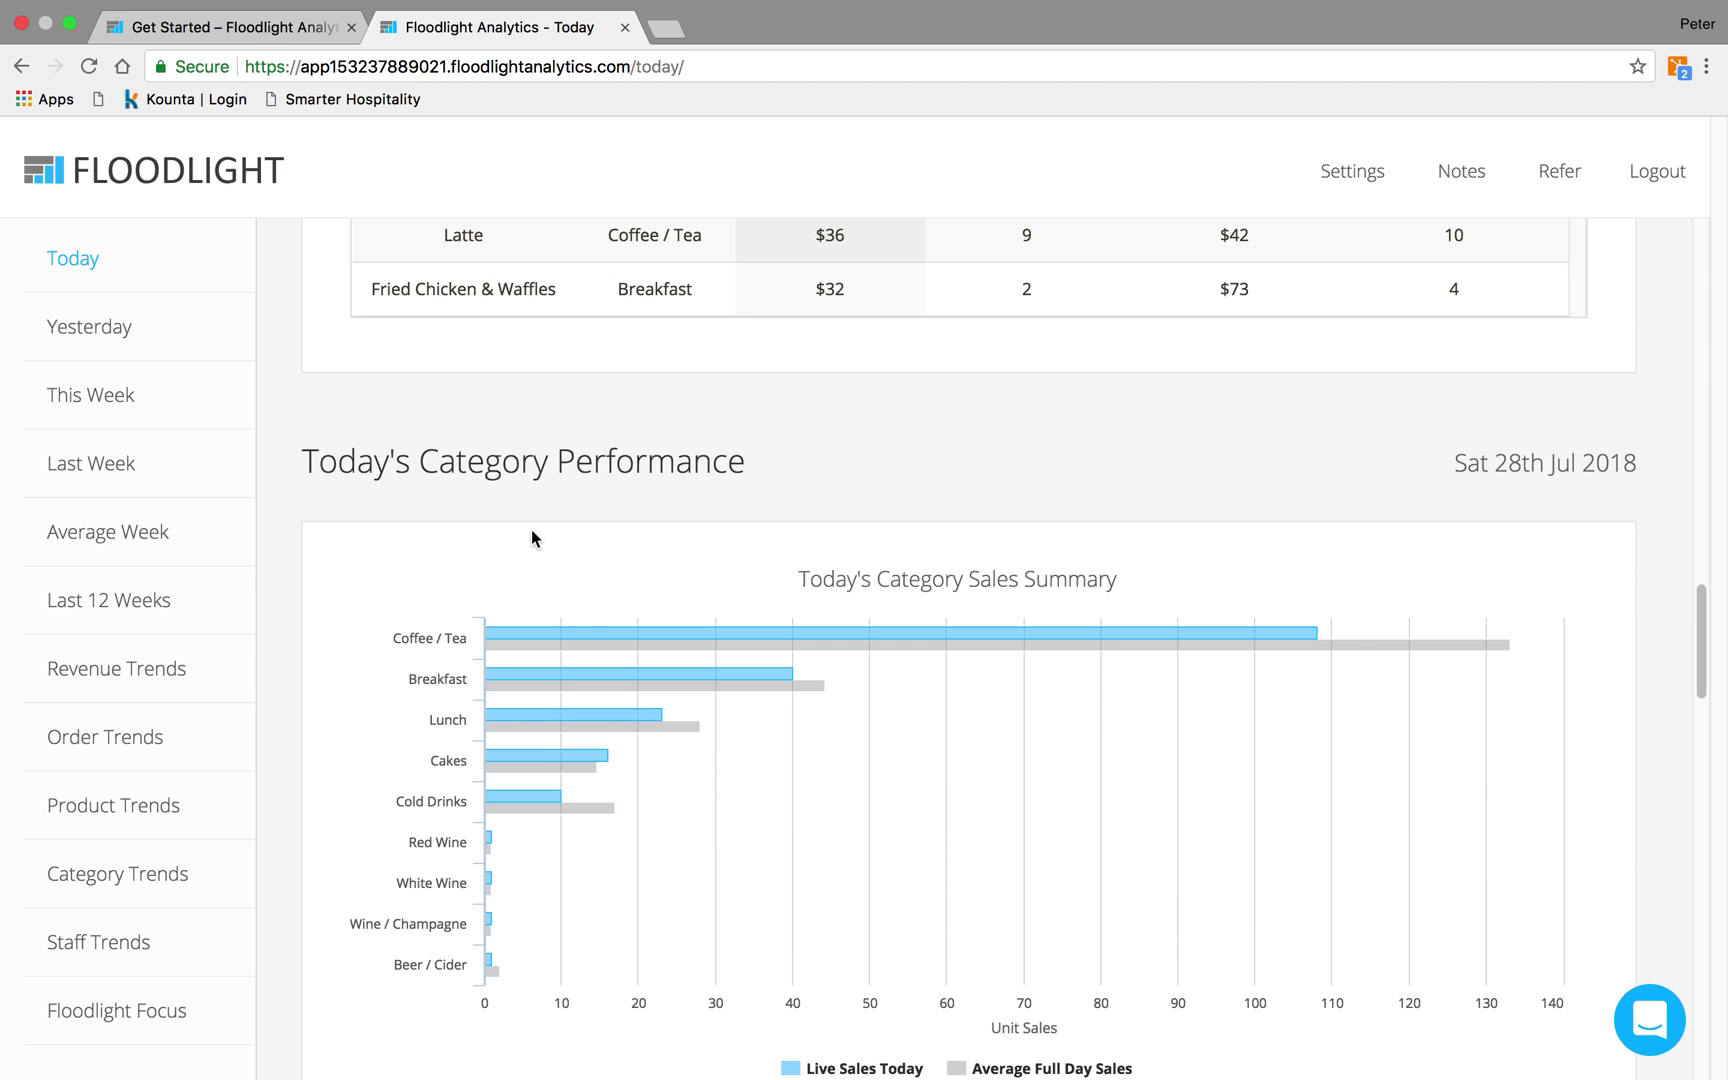
mouse_move(508, 718)
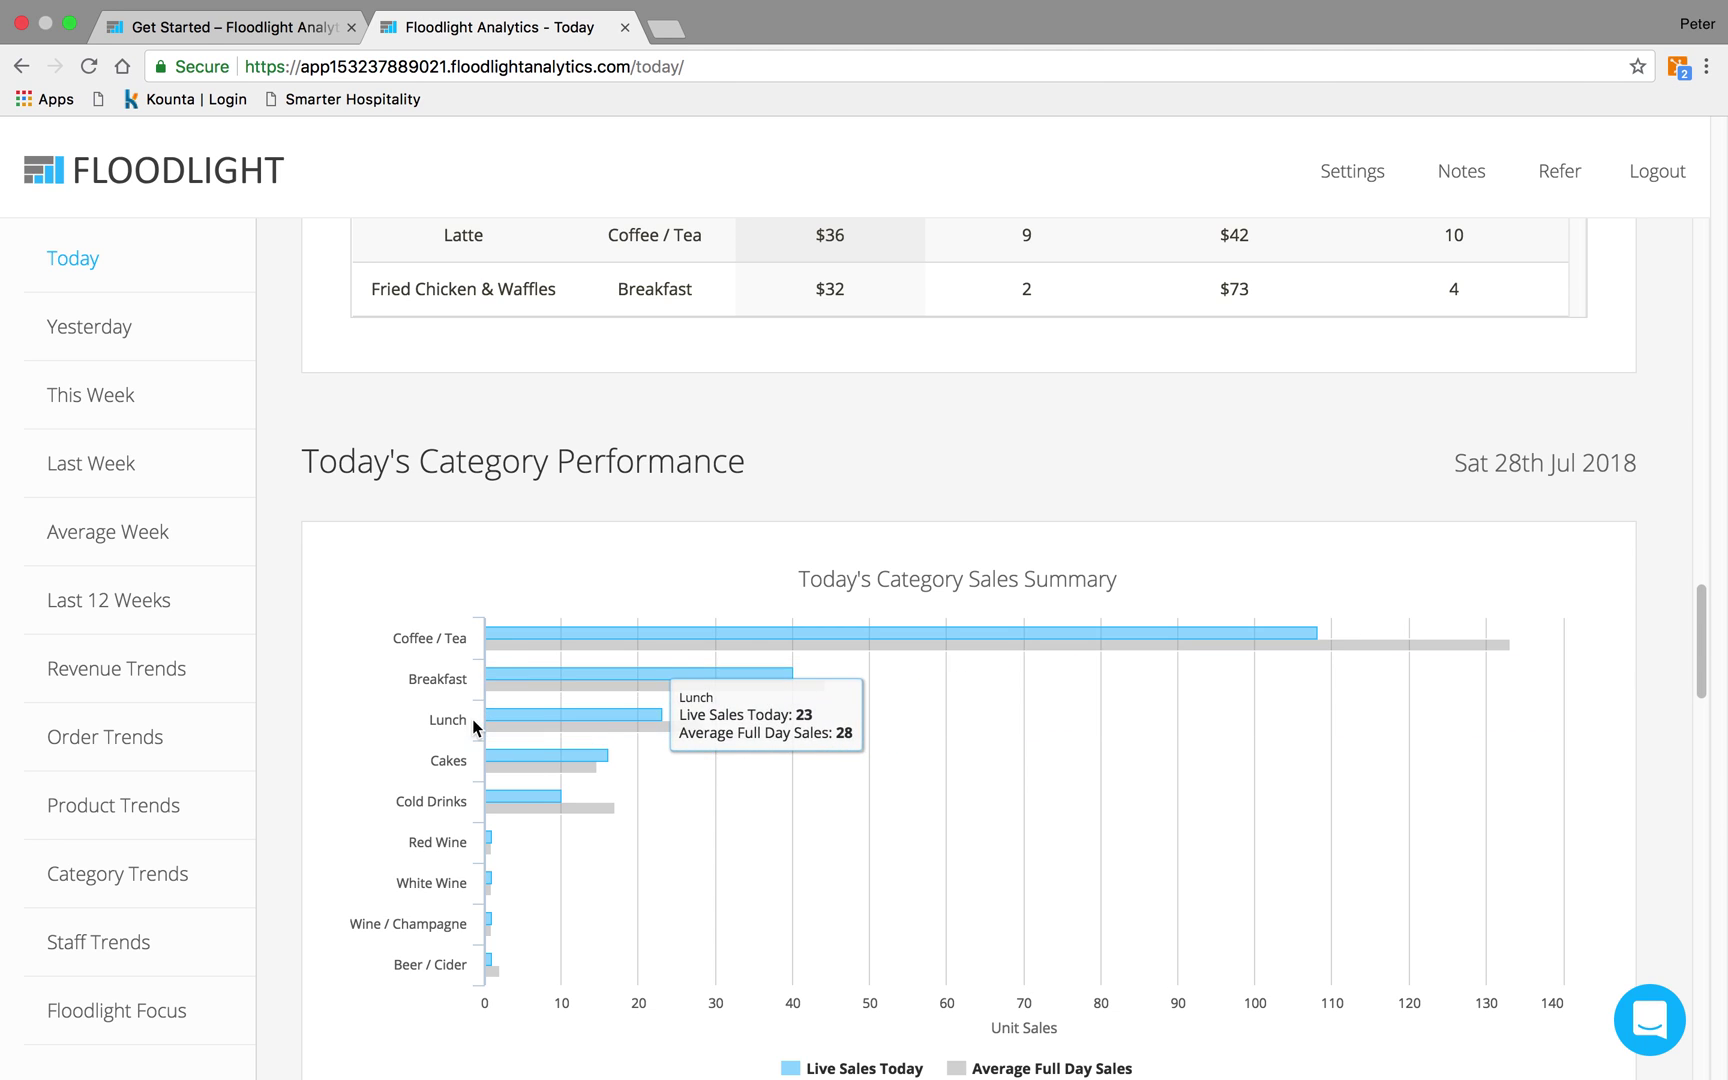
scroll(463, 727, down, 10)
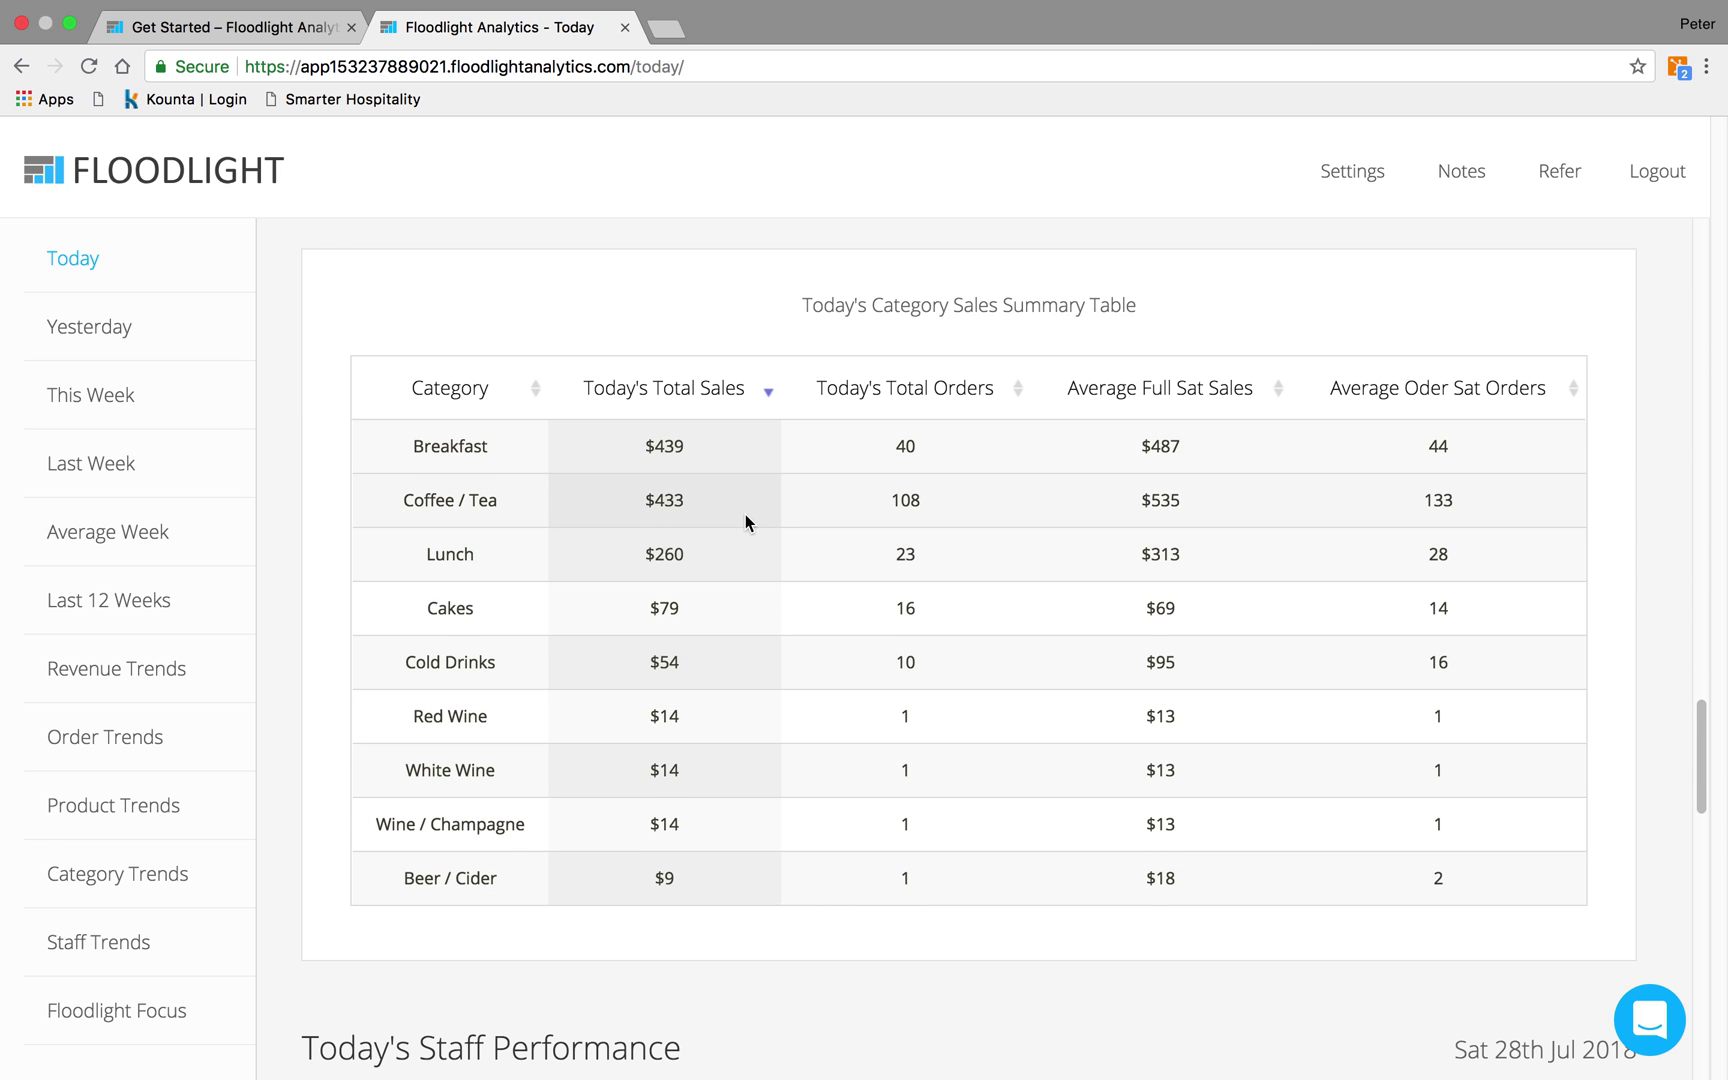
scroll(745, 514, down, 3)
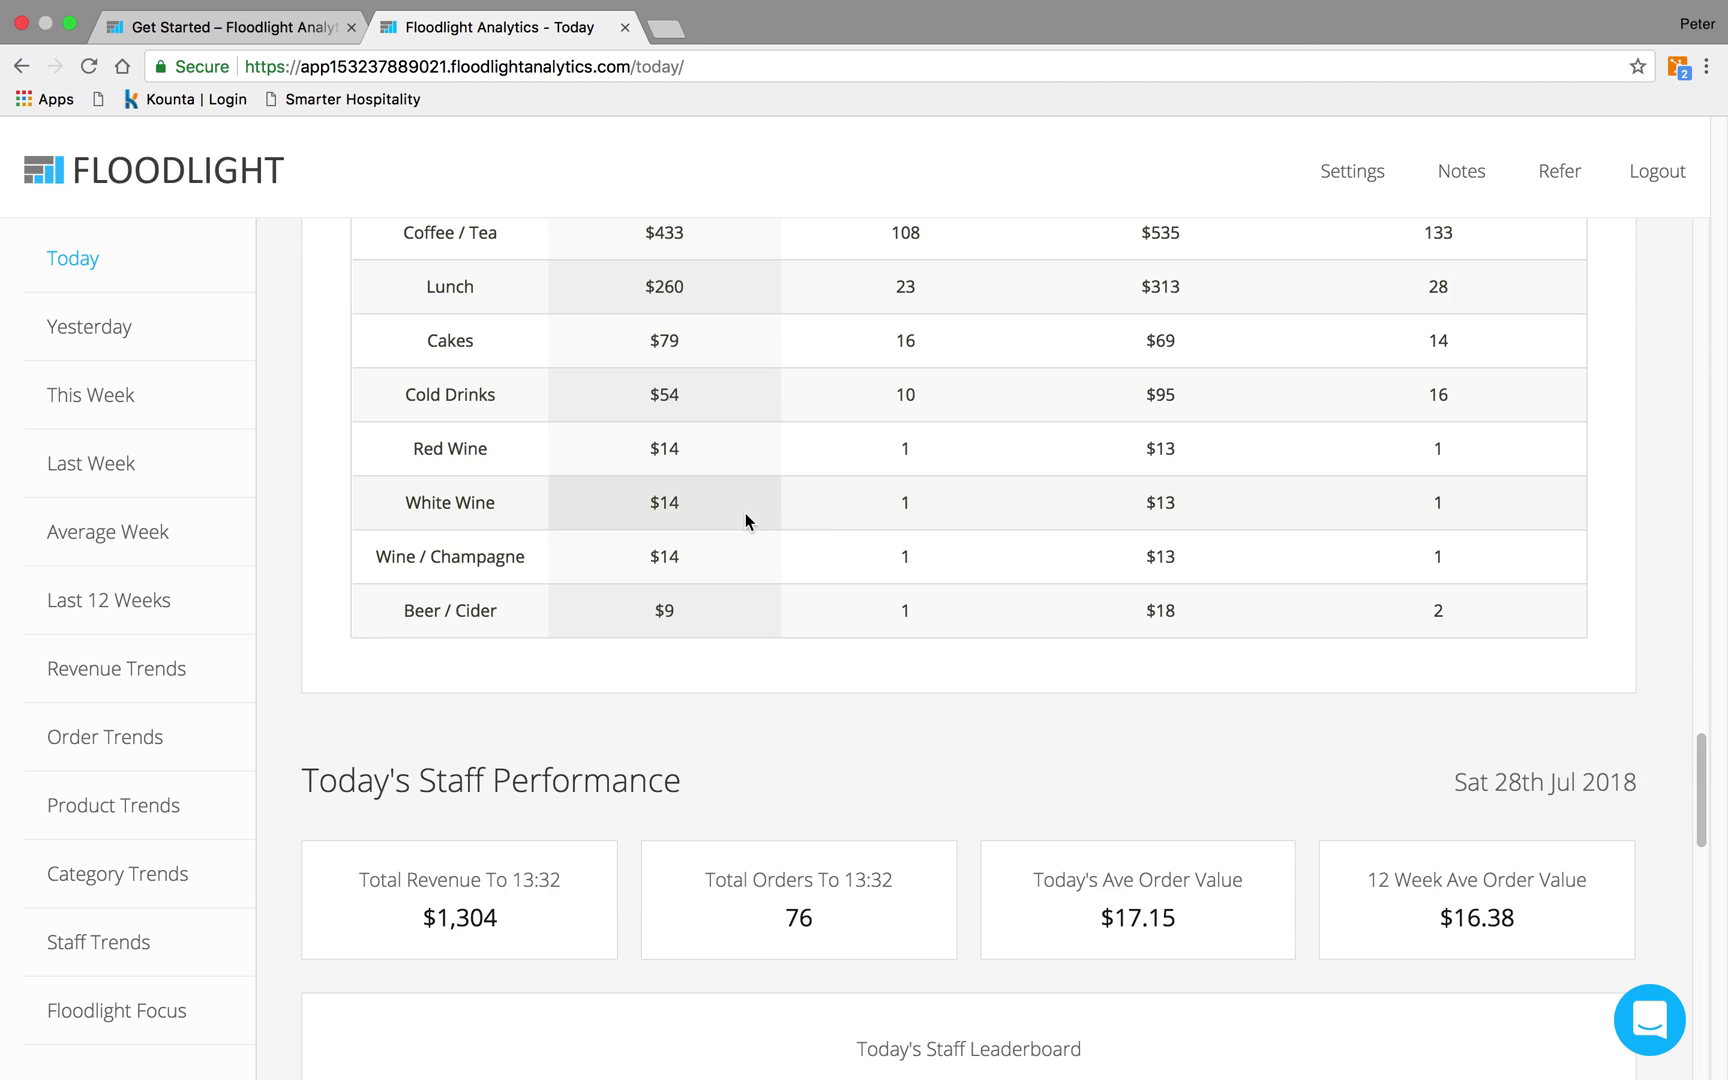
scroll(745, 513, down, 4)
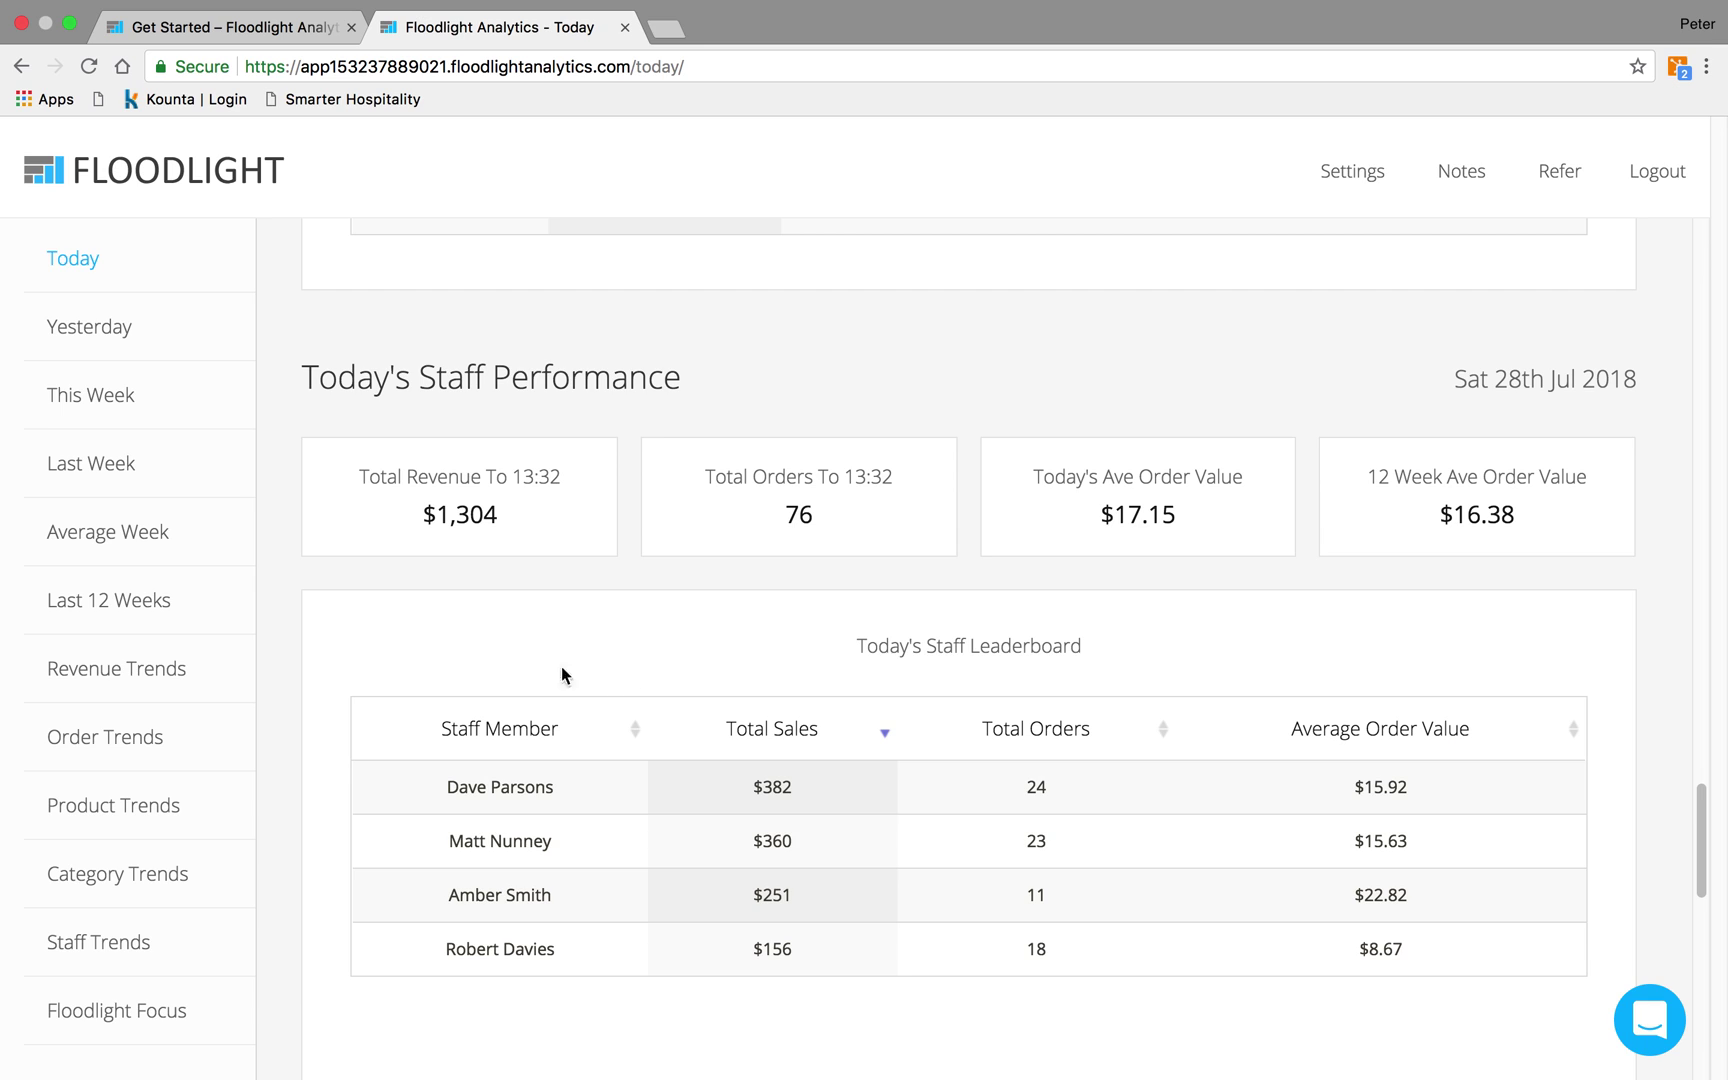
- Open Last Week's Sales for 16–22 Jul 2018 and drill into Wed 18 Jul's hourly sales and back
click(108, 465)
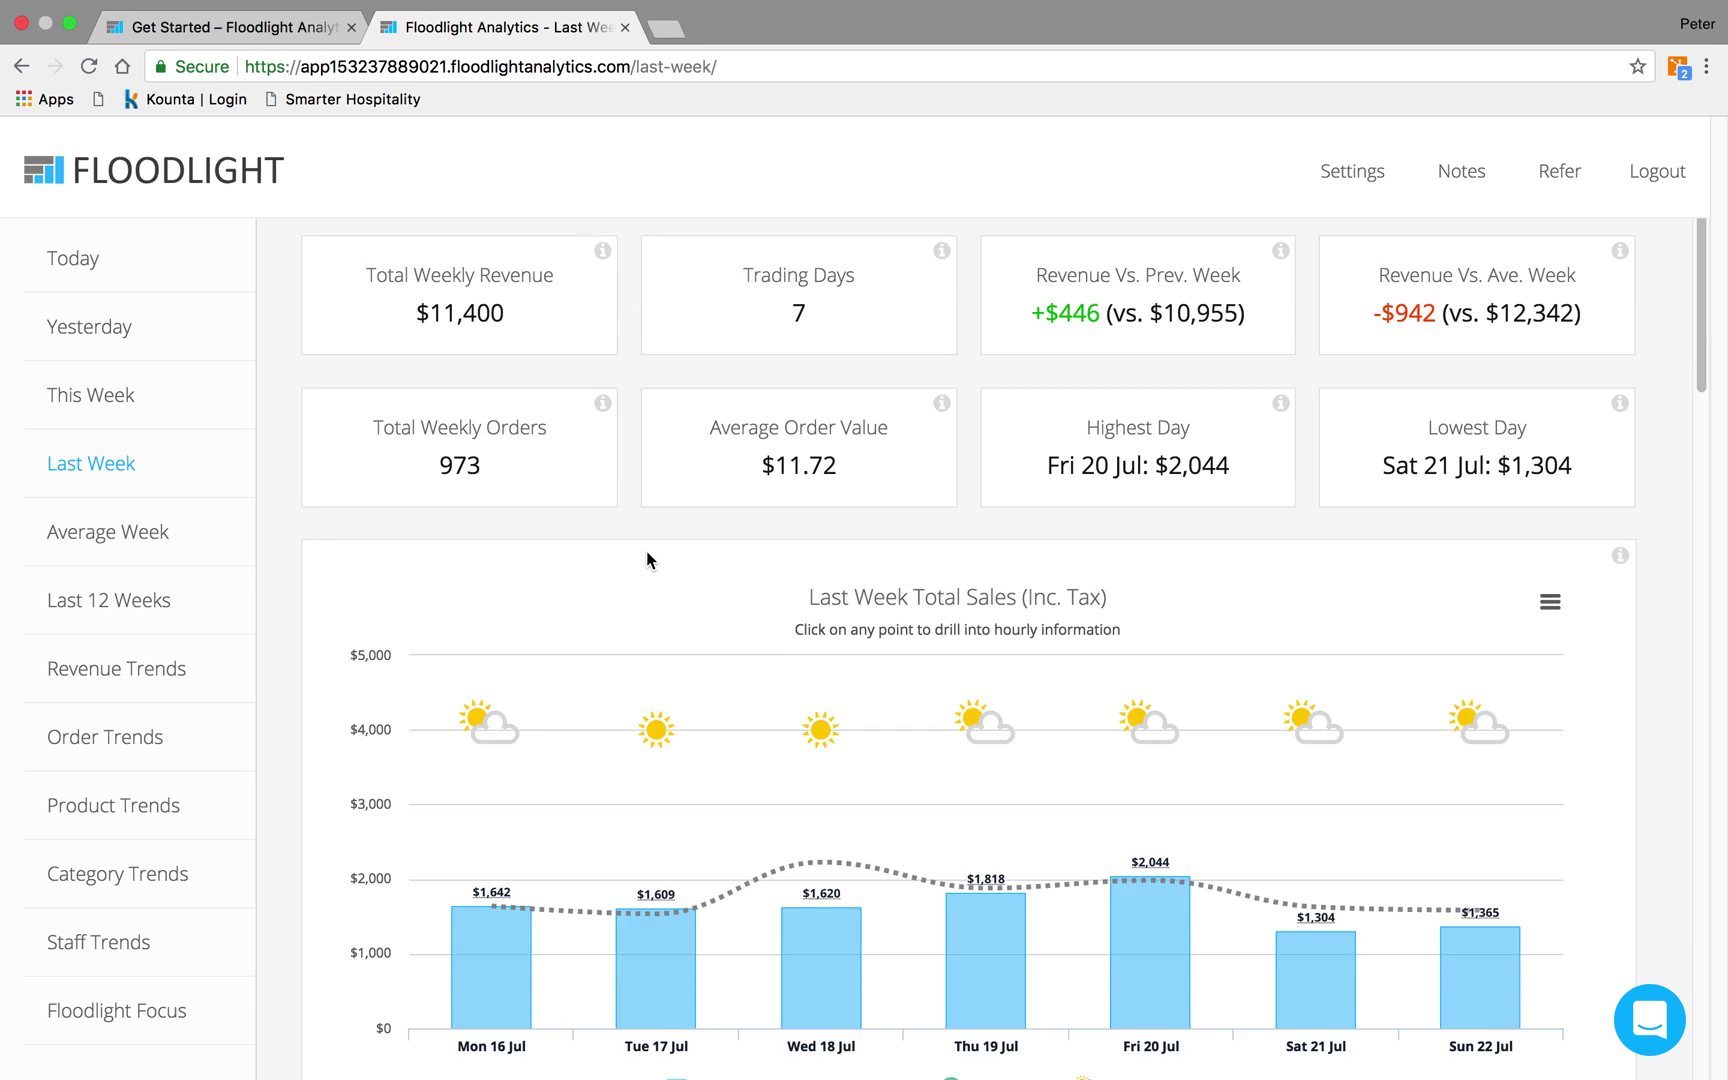
scroll(647, 549, down, 3)
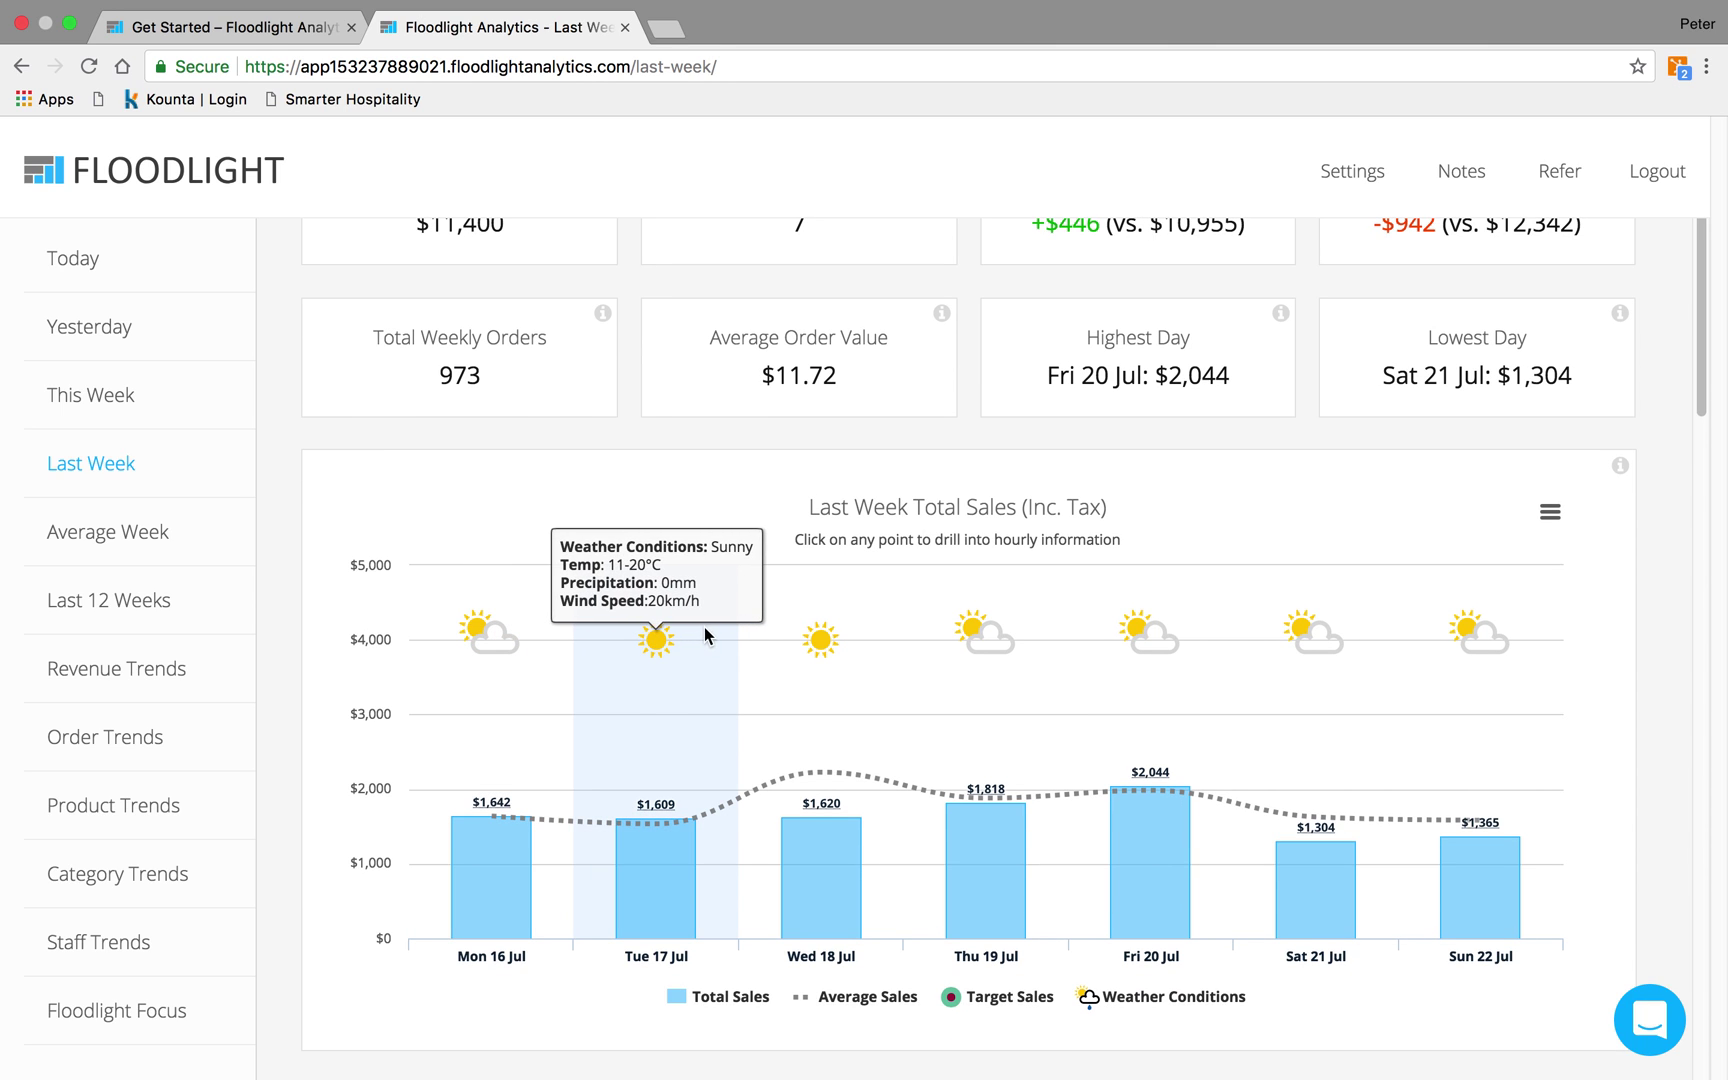
click(849, 860)
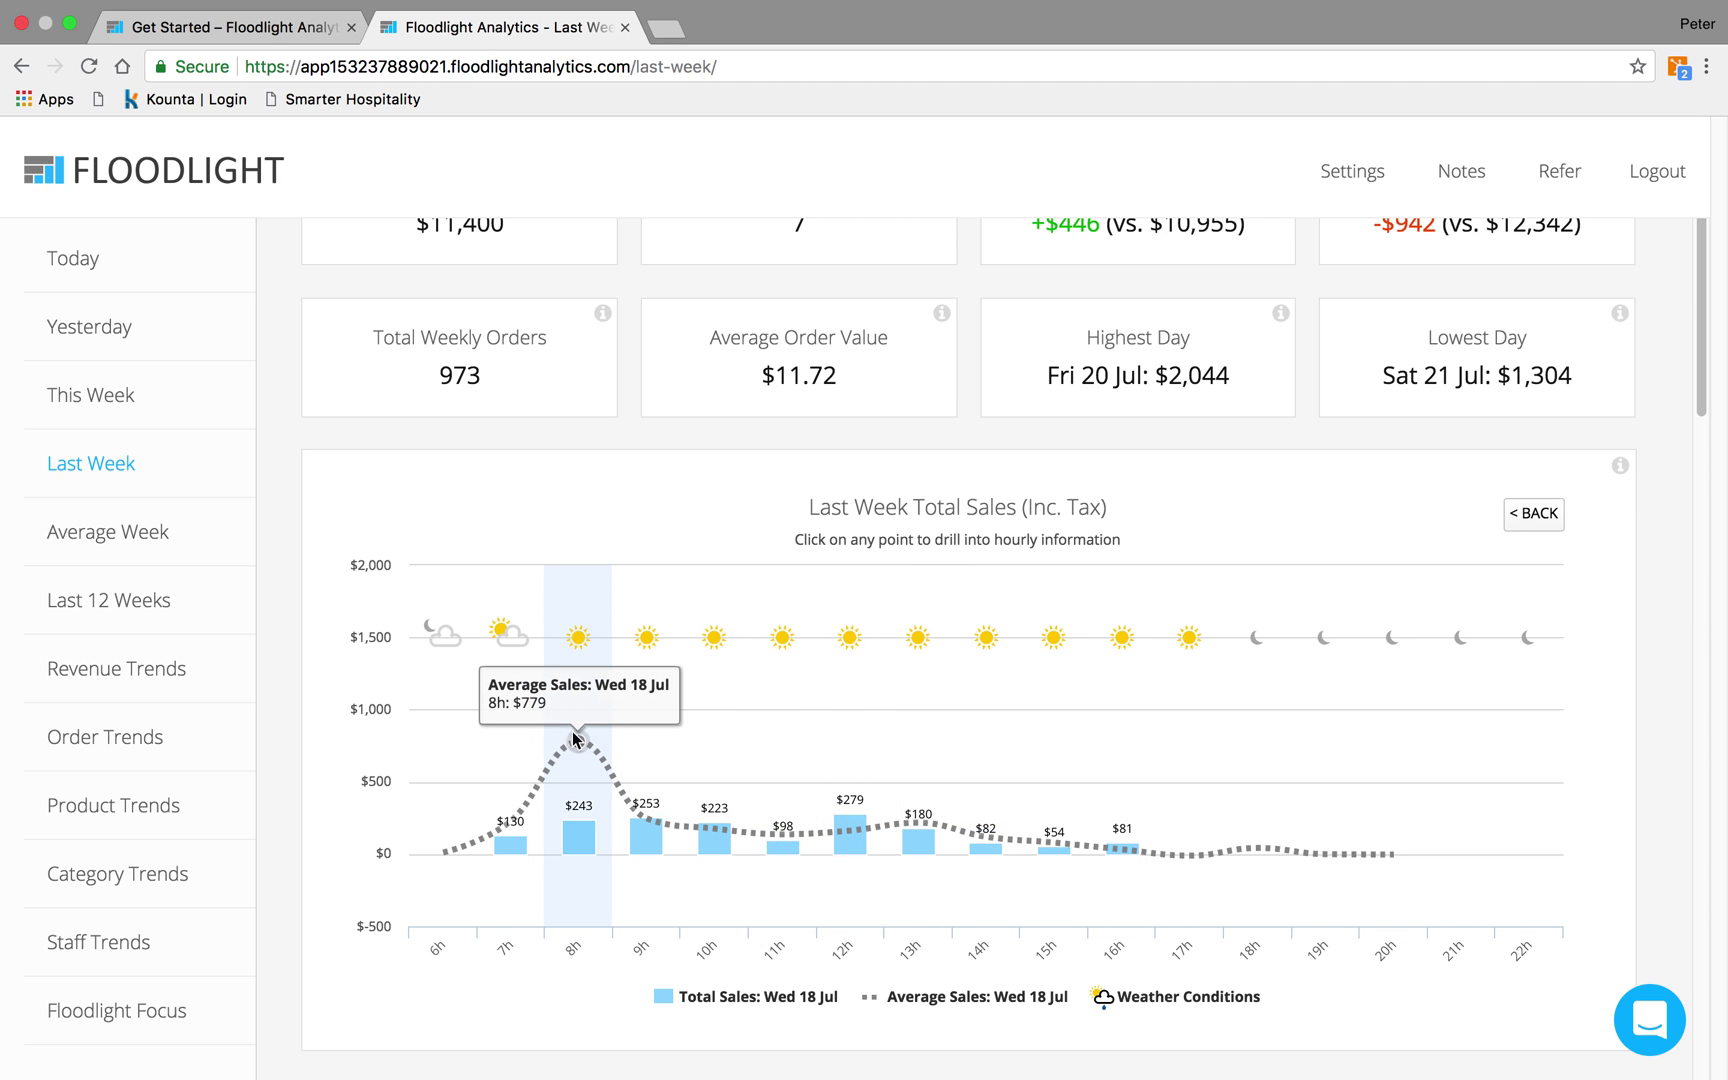
click(1550, 518)
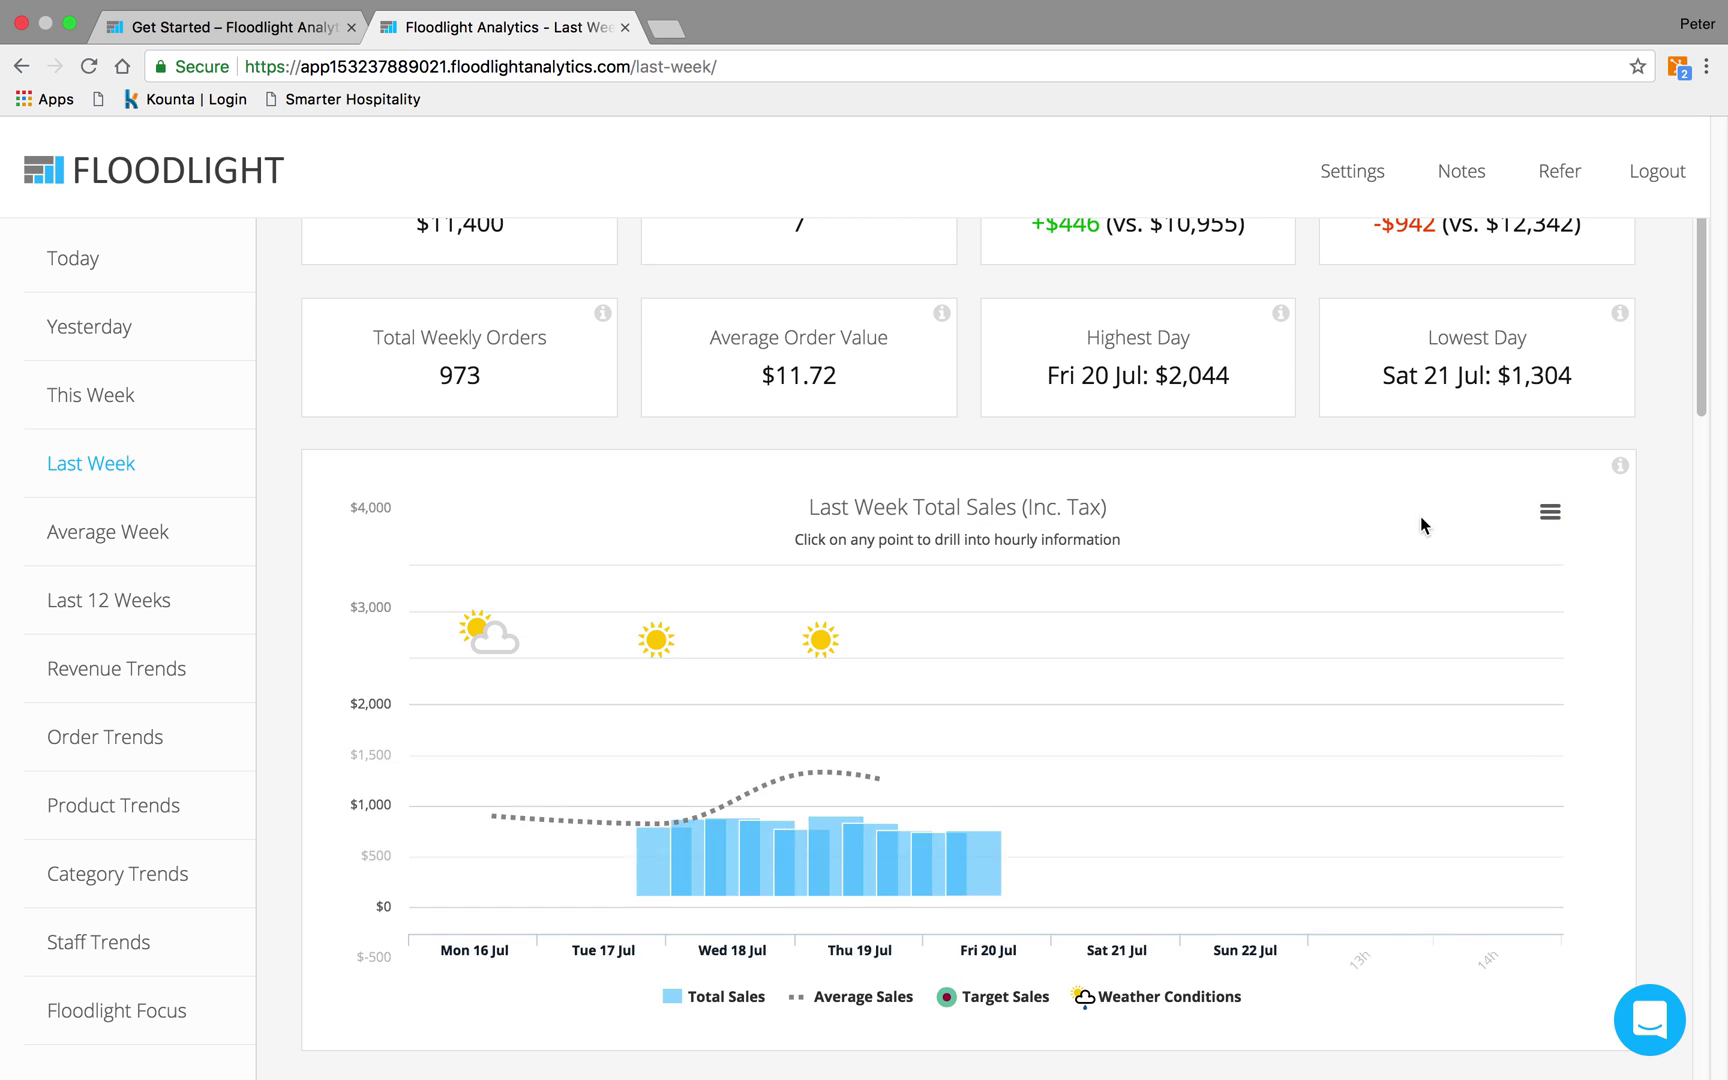
- Scroll through the ranked daily performance table and insights, then return to the top
scroll(728, 575, down, 2)
scroll(724, 578, down, 4)
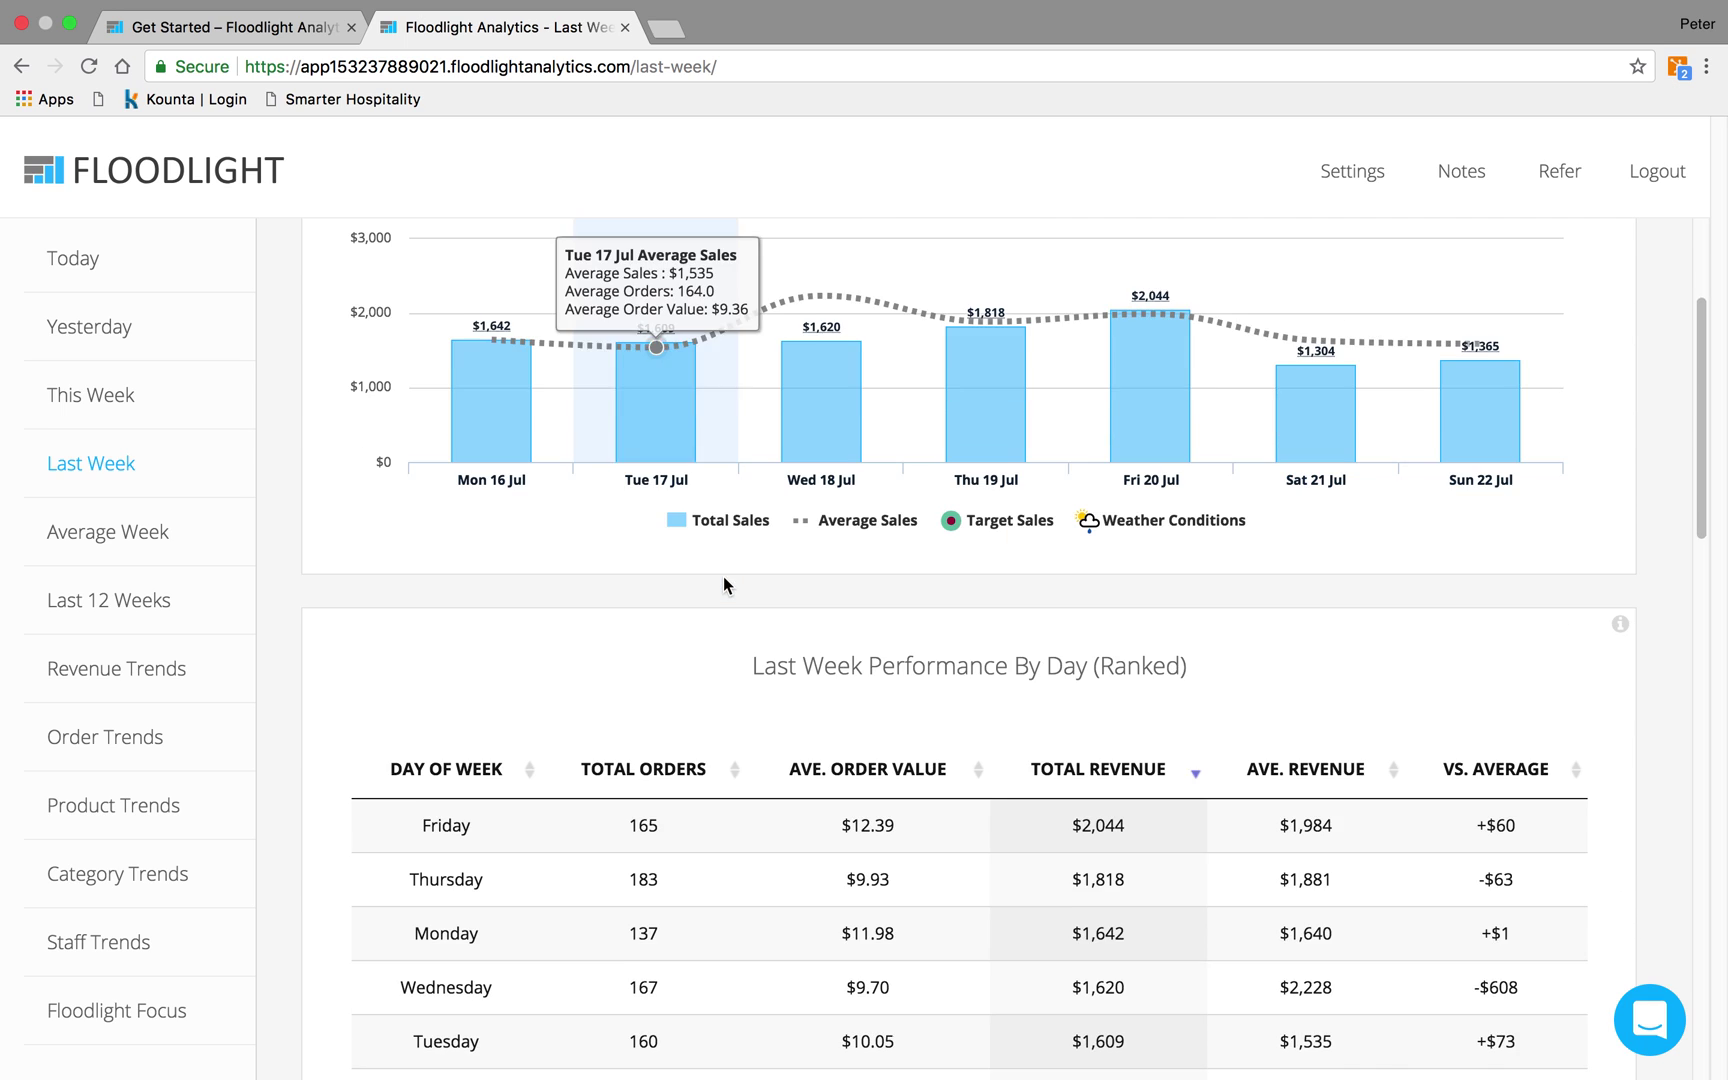
scroll(724, 576, down, 1)
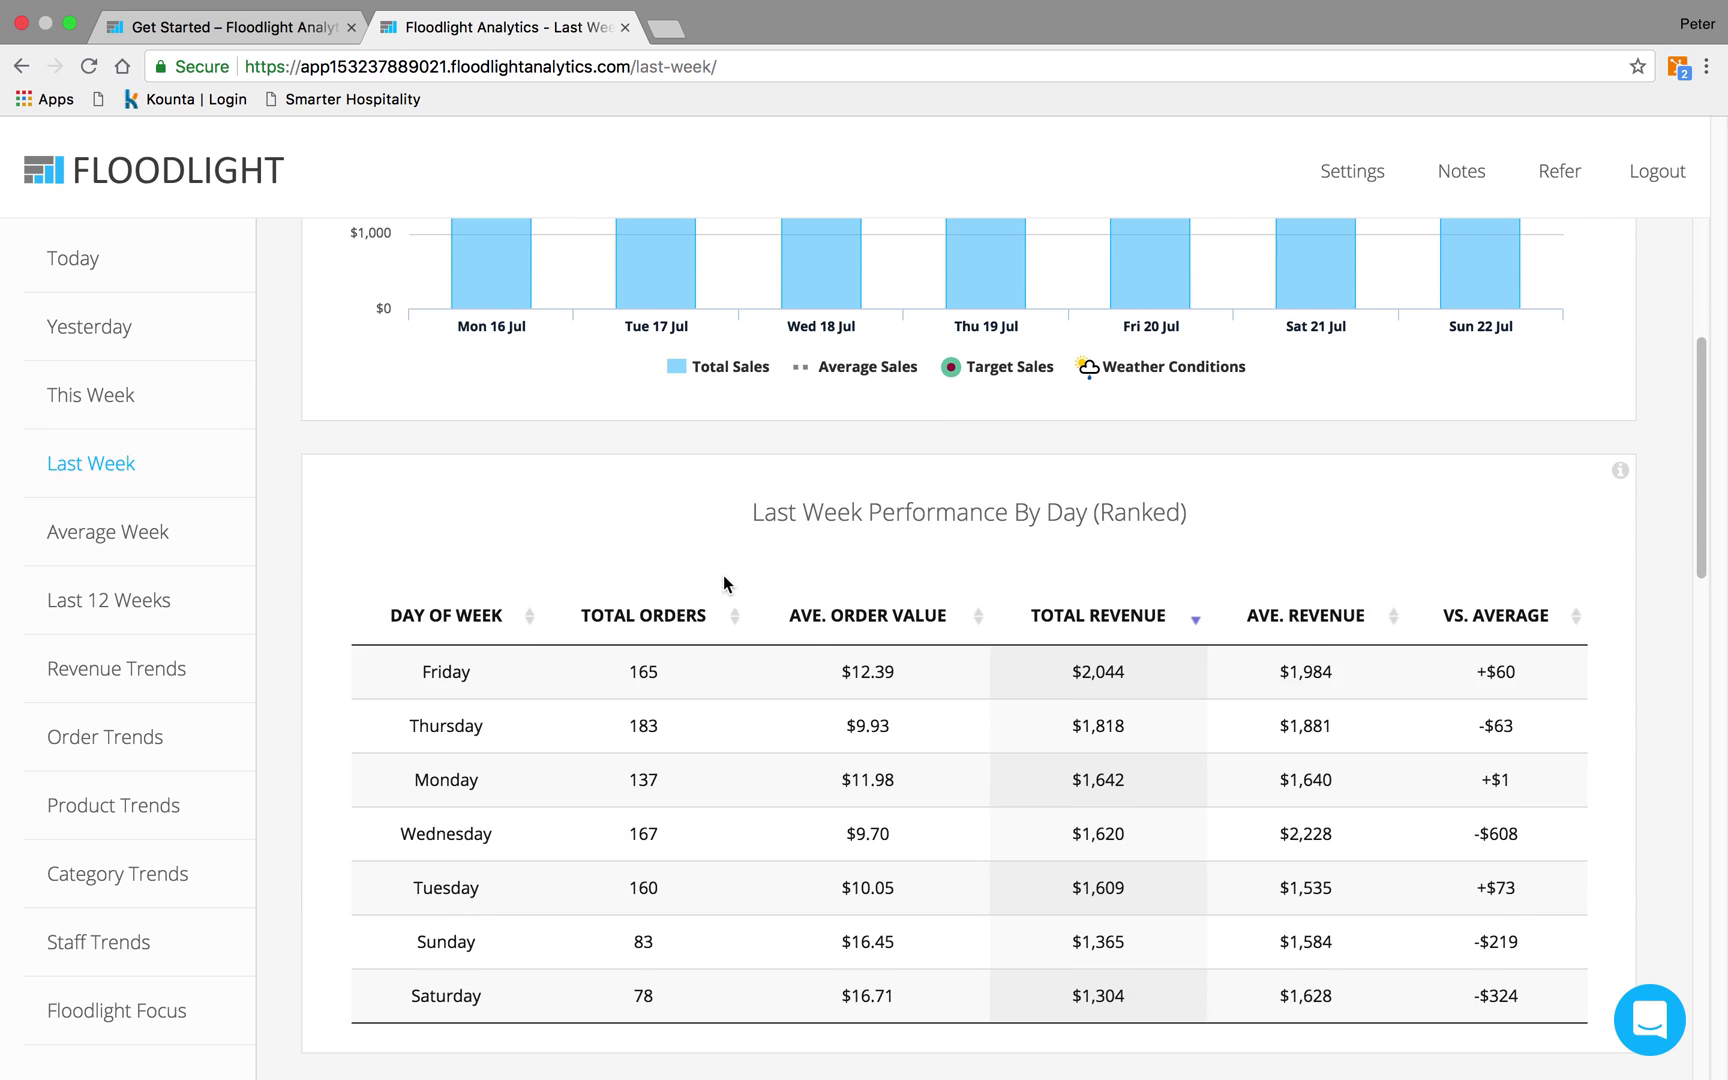
scroll(726, 585, down, 2)
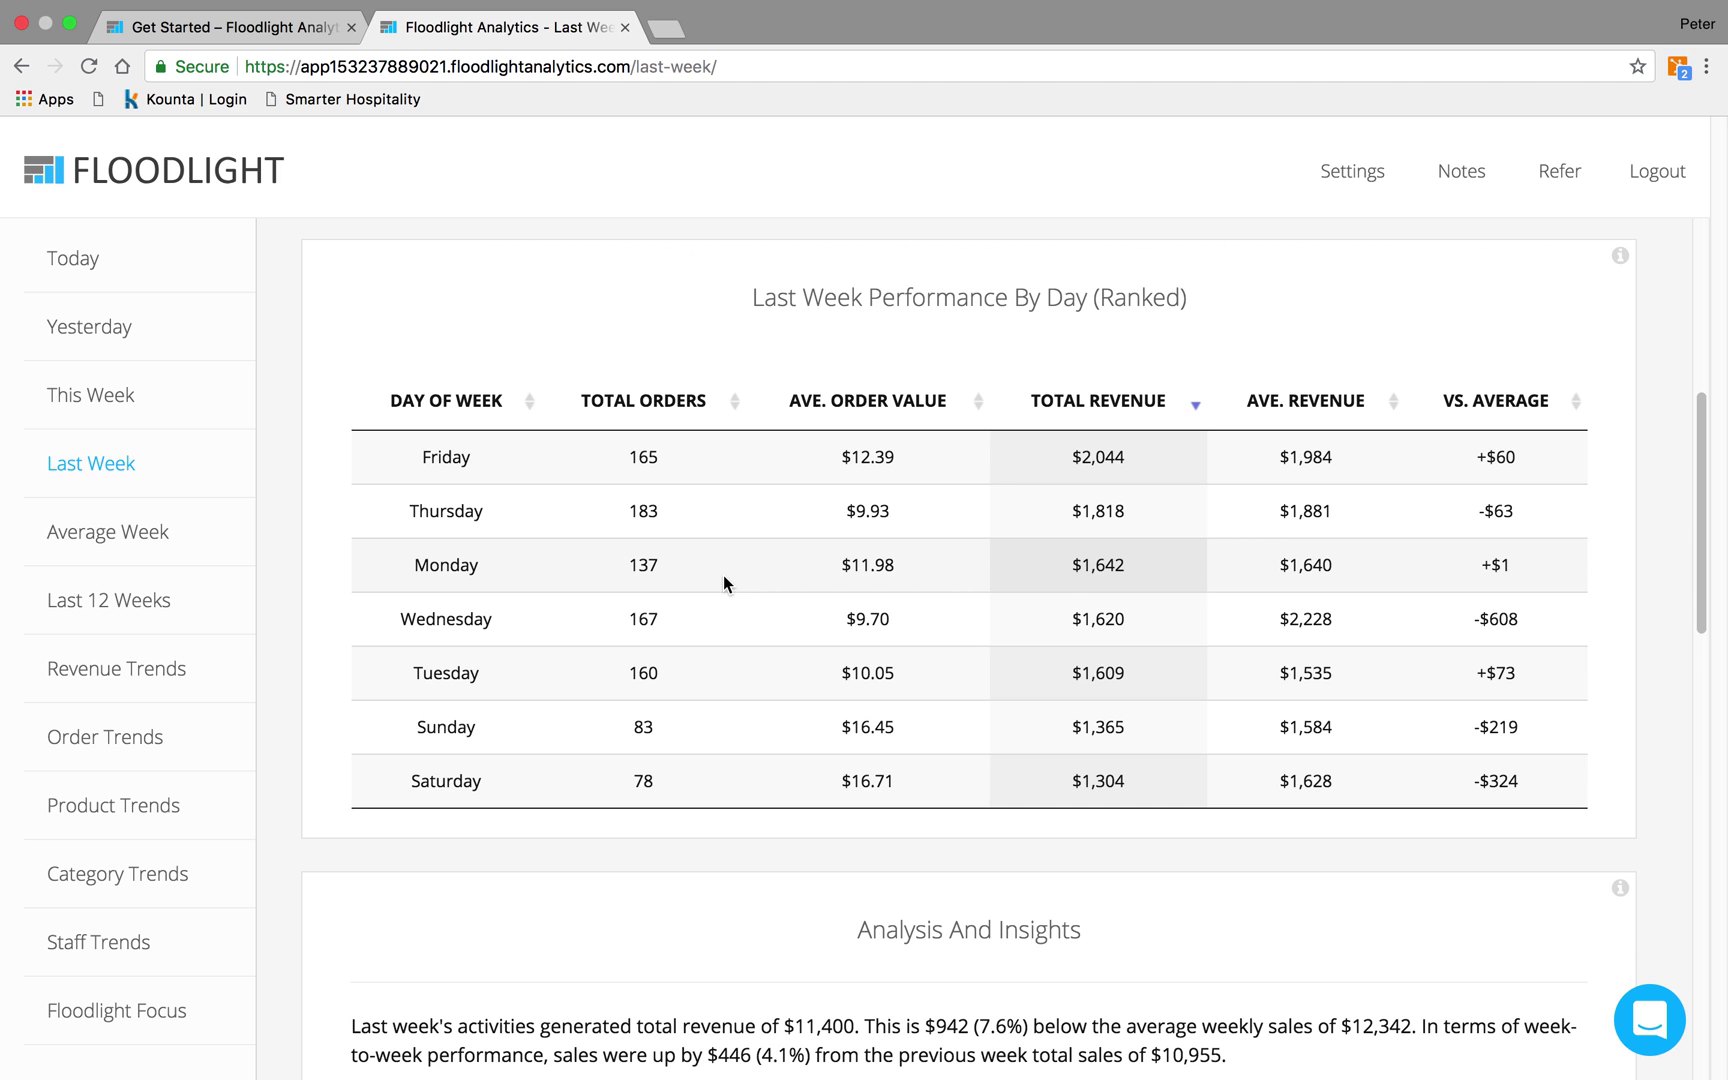
scroll(724, 575, up, 3)
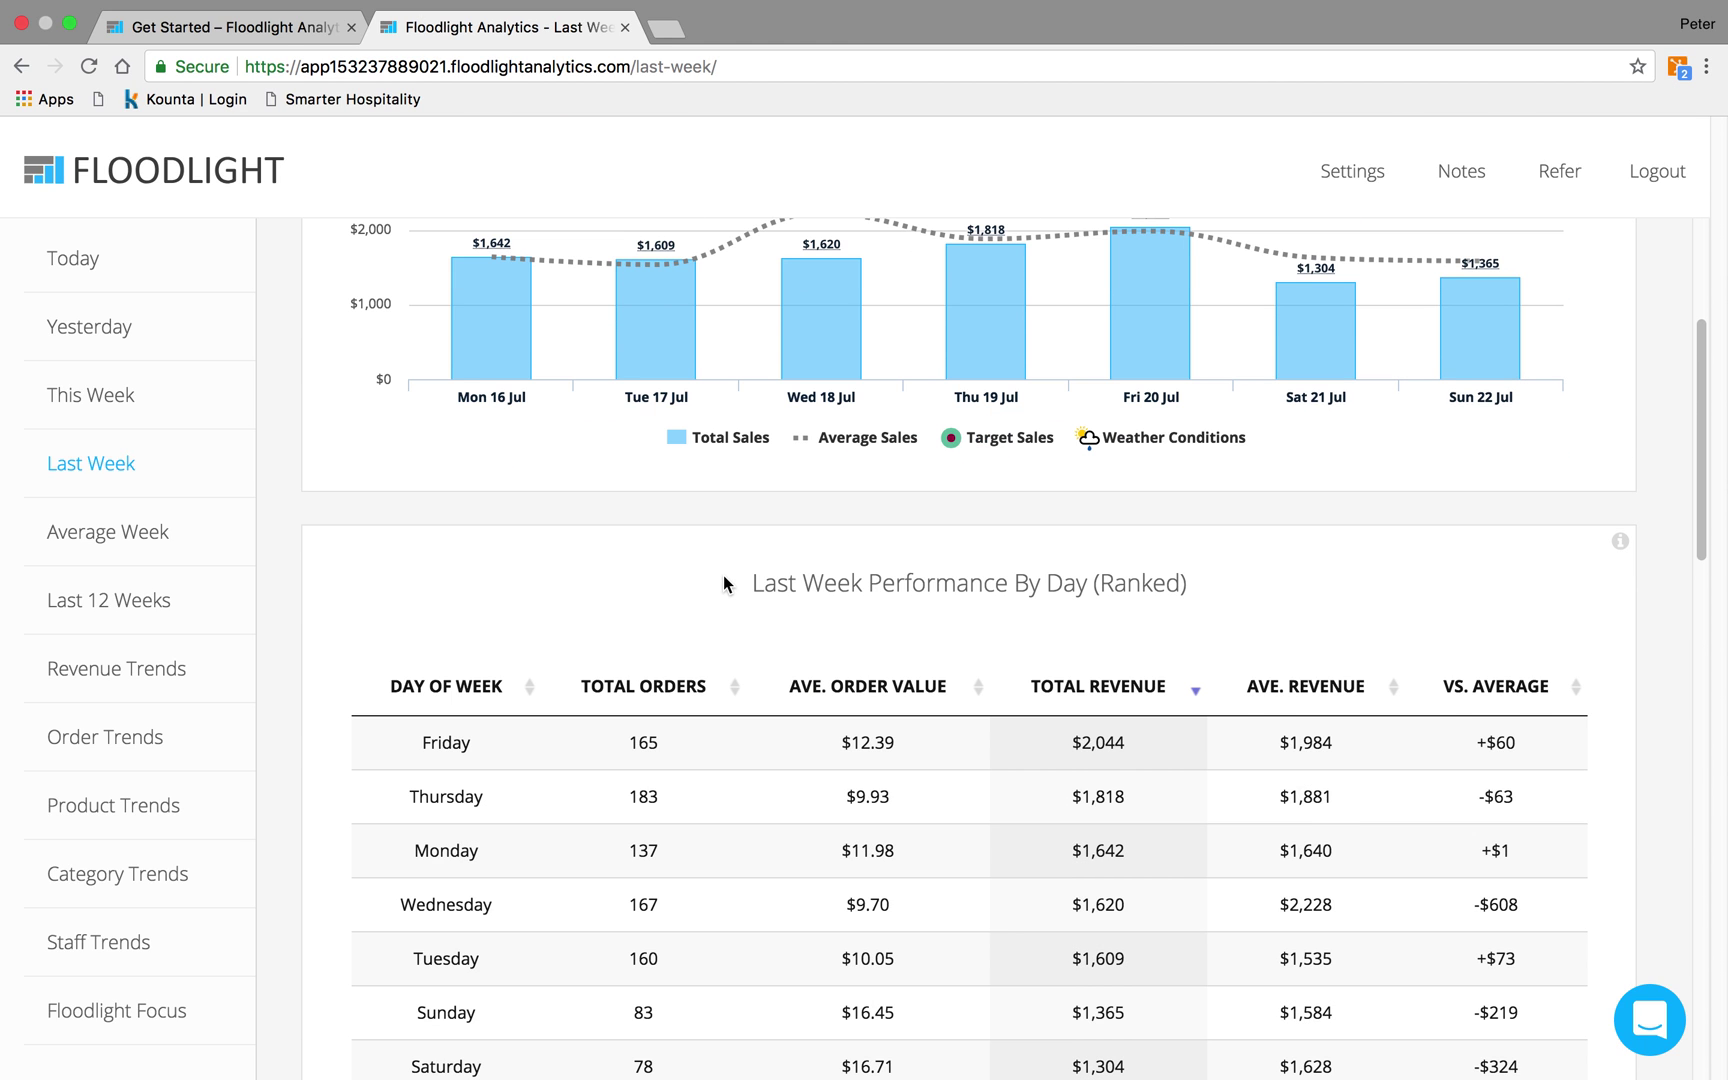
scroll(724, 583, down, 5)
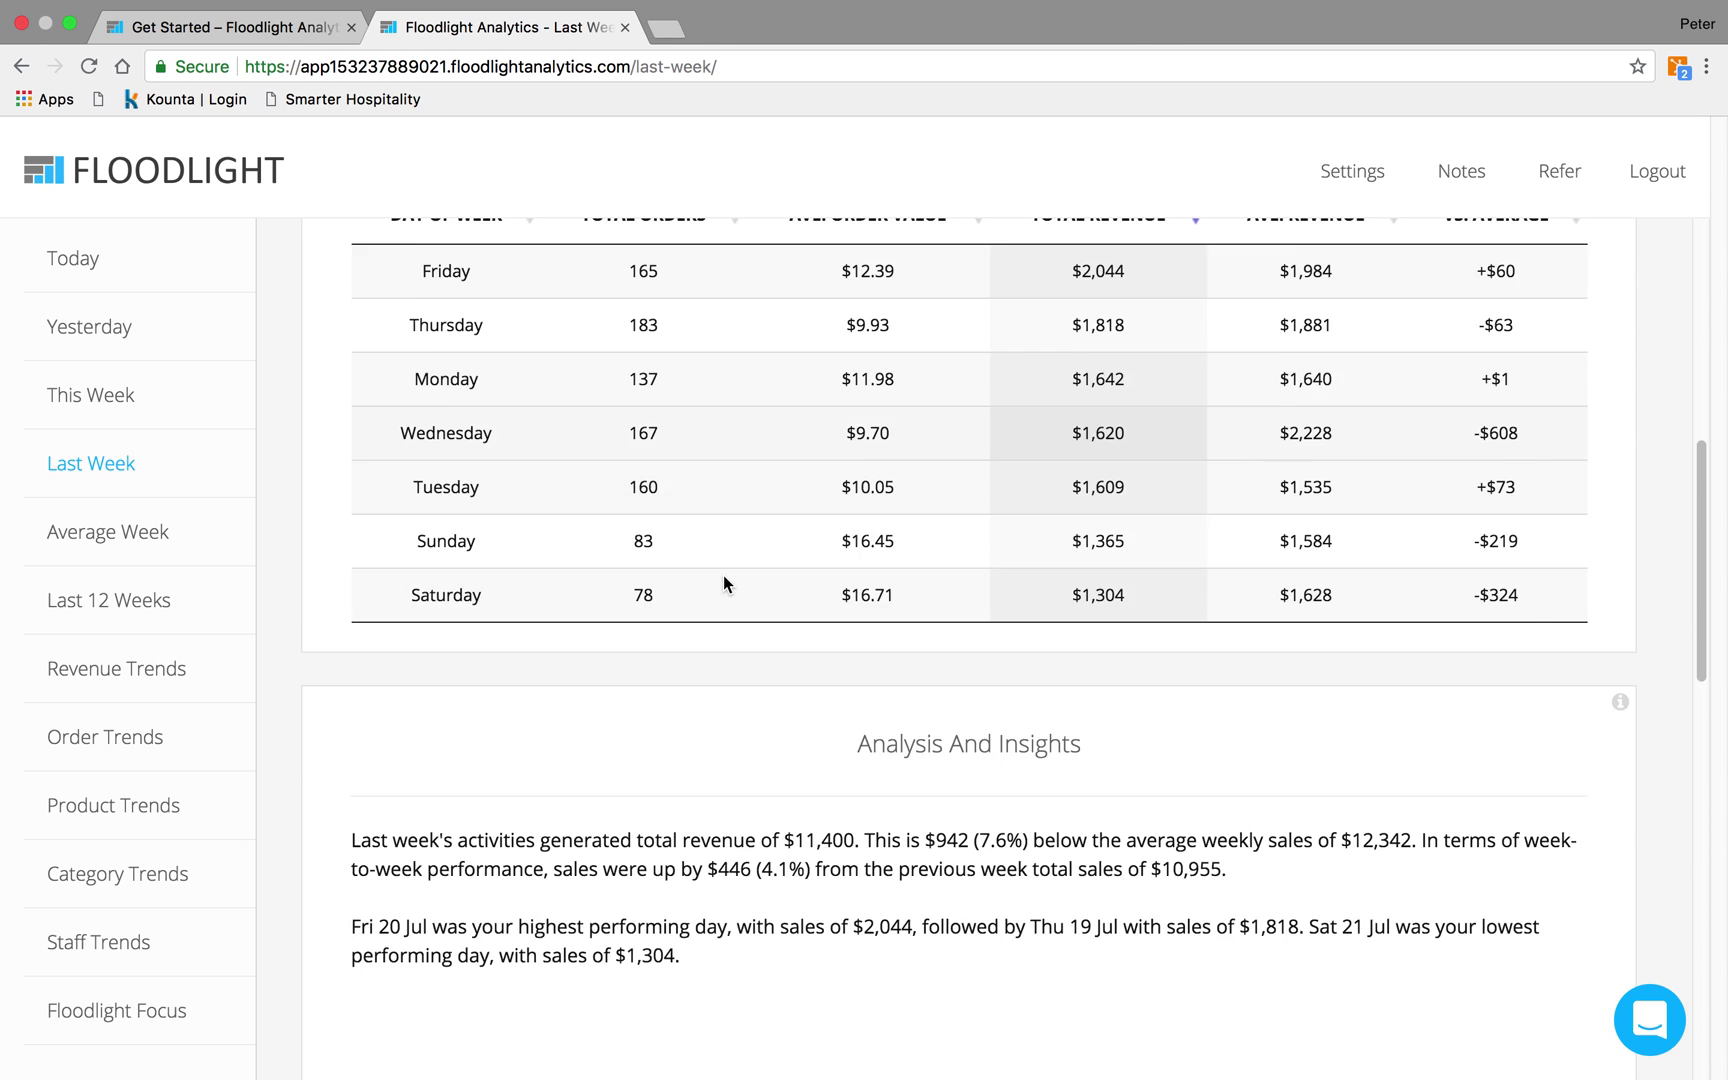
scroll(724, 583, down, 1)
scroll(724, 583, down, 2)
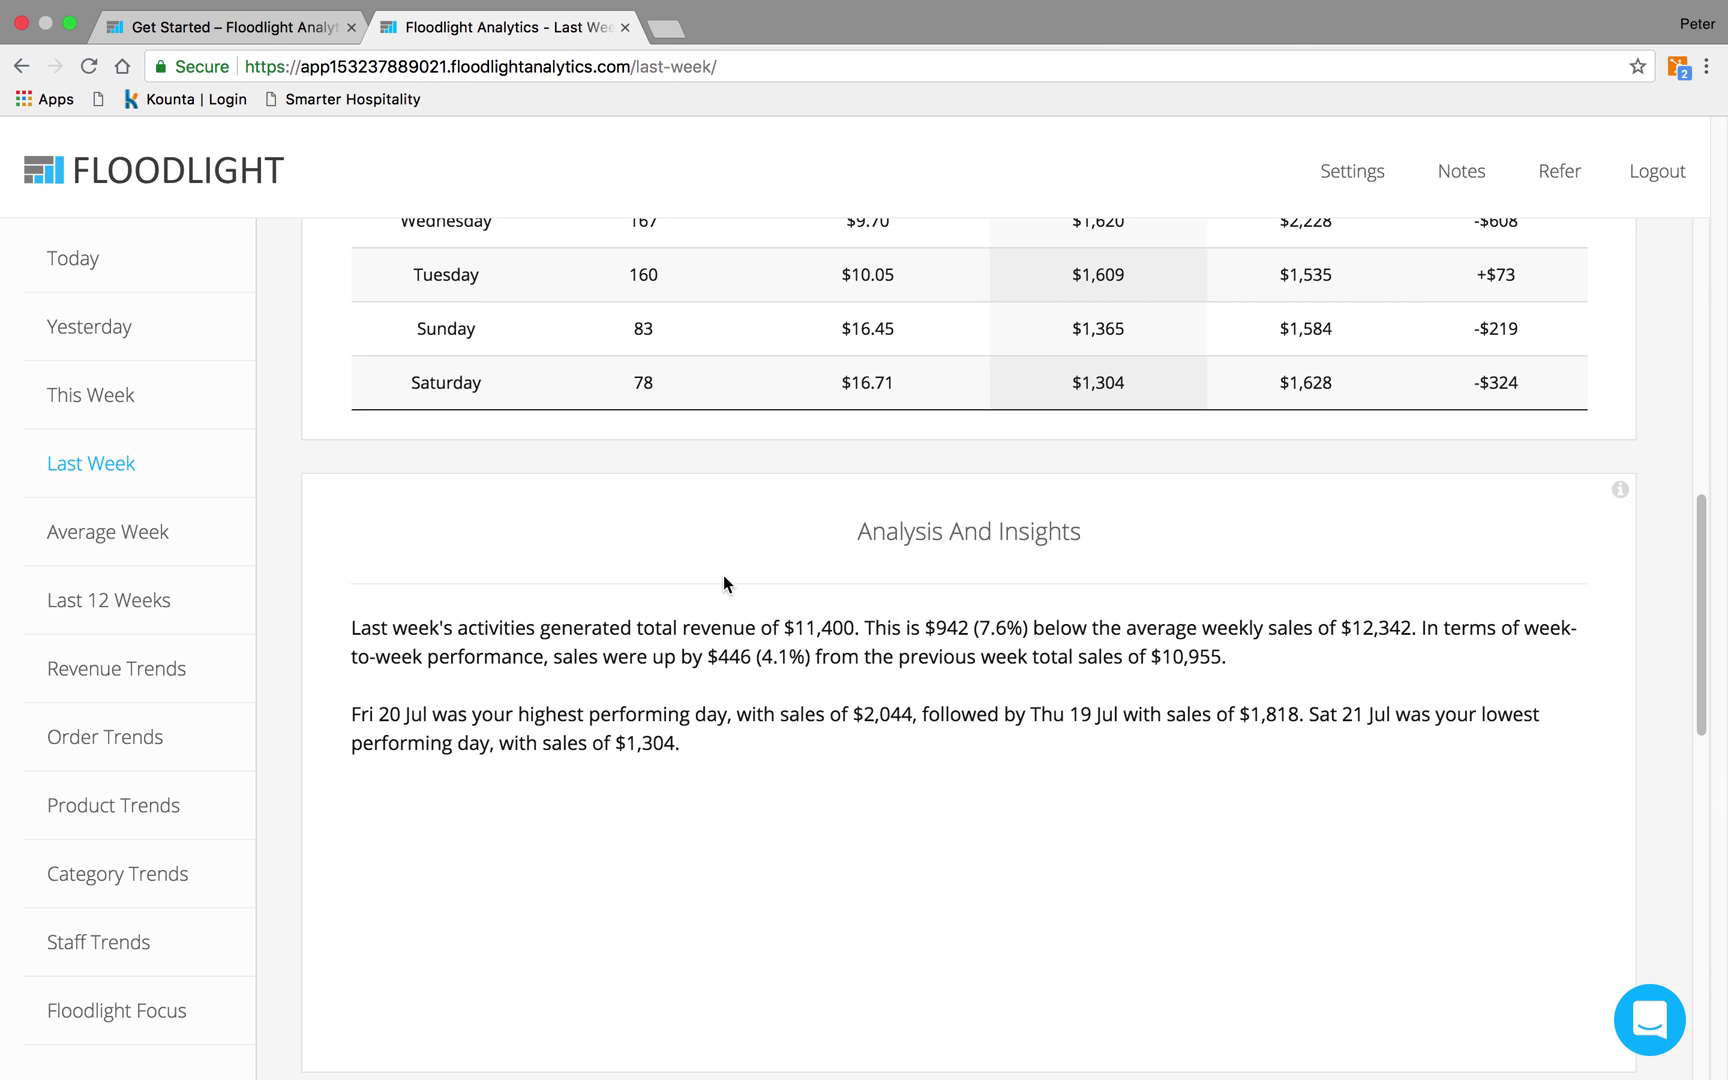
scroll(724, 583, up, 10)
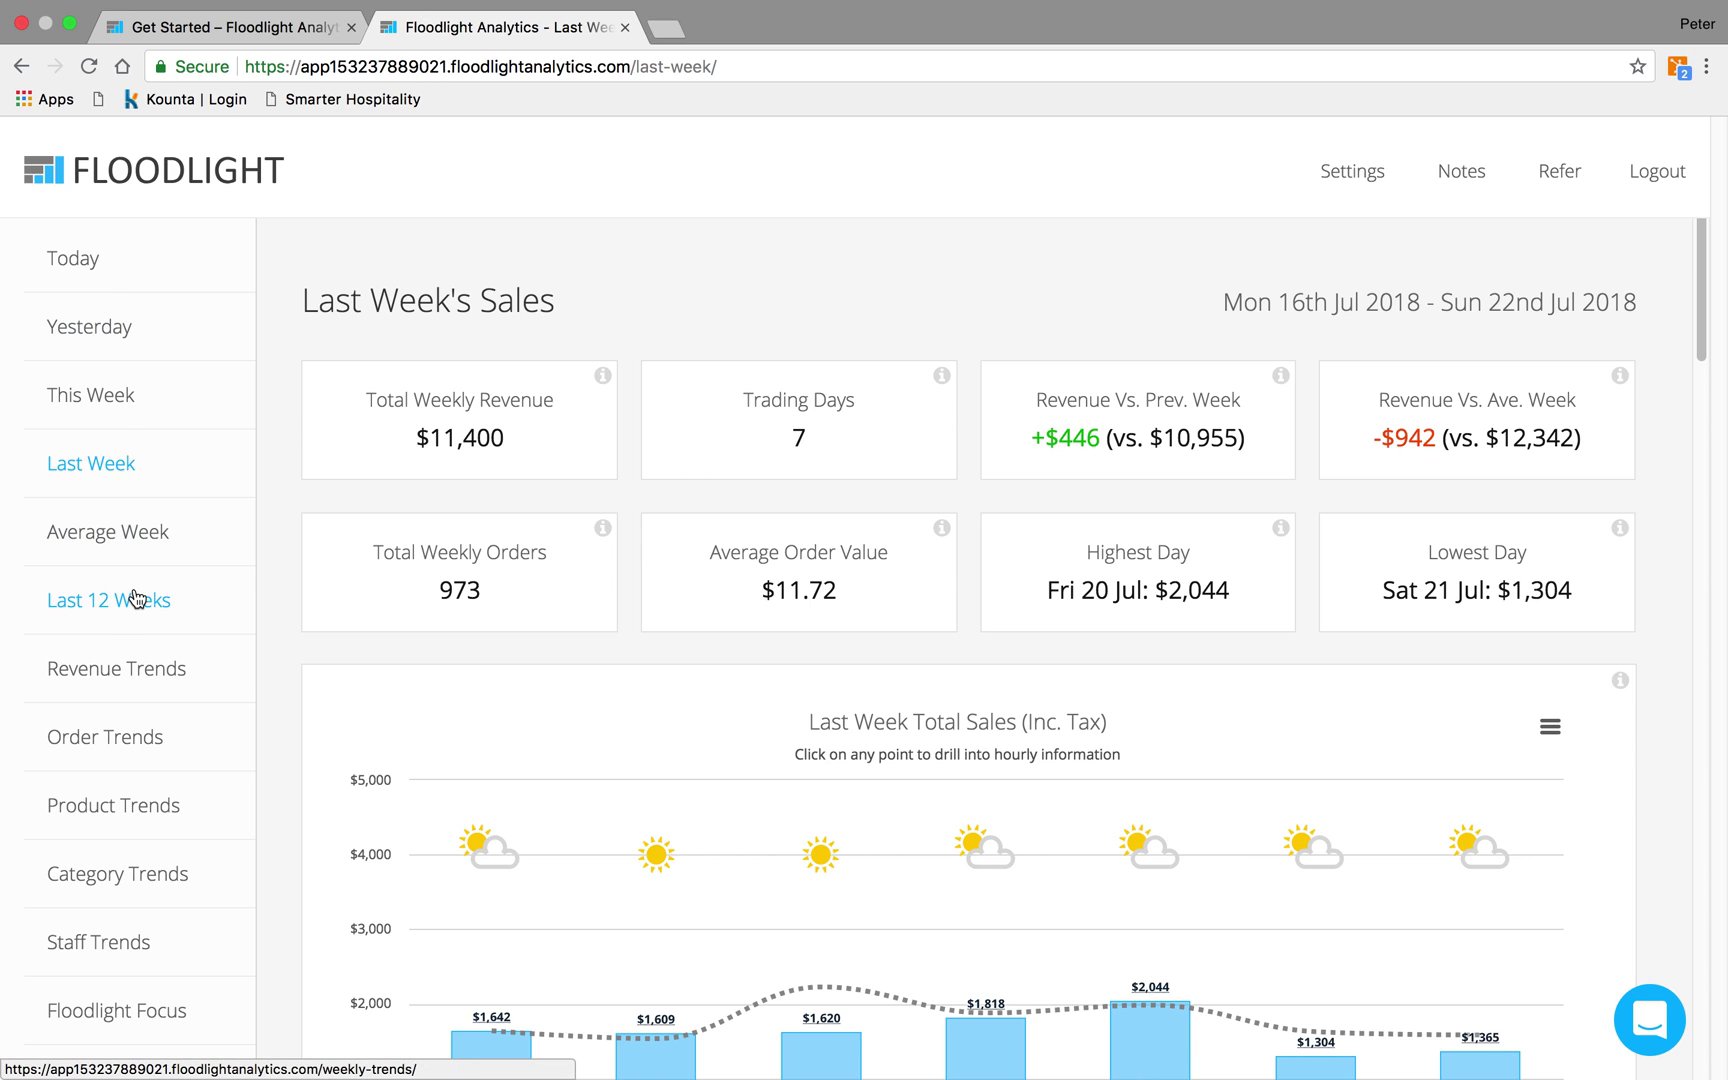
- Open Revenue Trends for 28 Jun–28 Jul 2018 and scroll its daily, hourly and weekday revenue charts
click(133, 683)
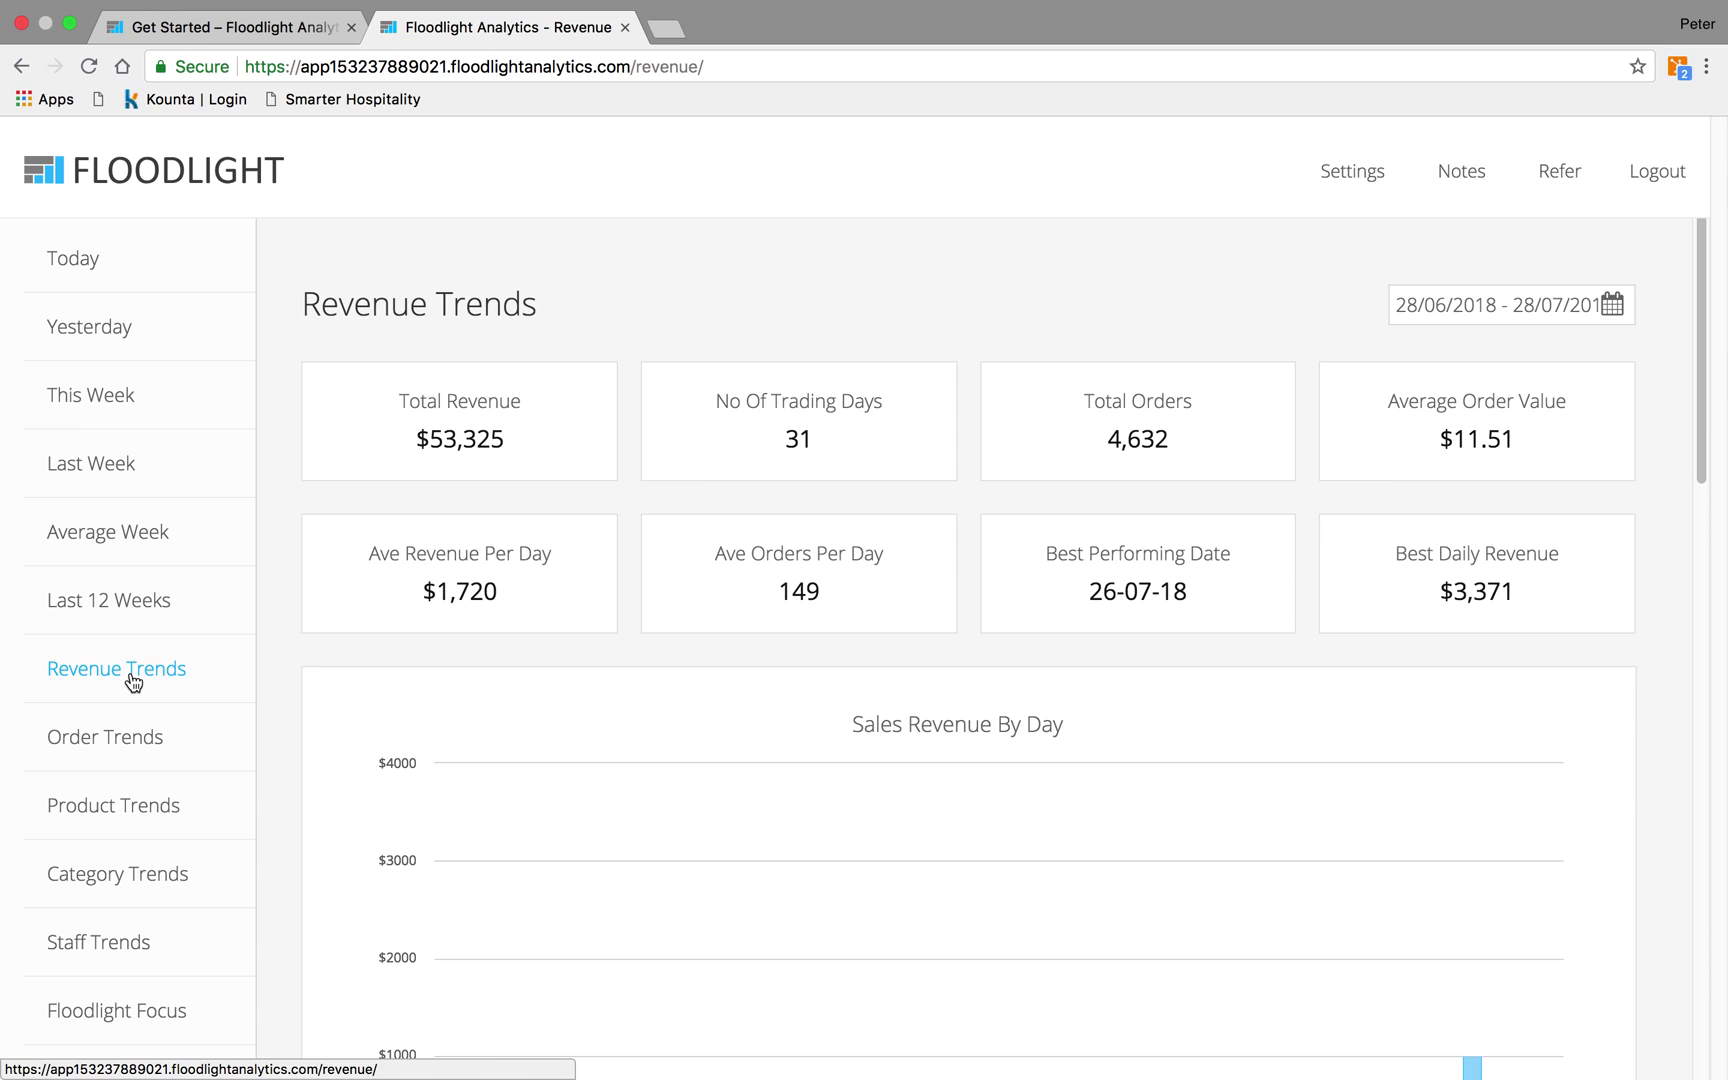
scroll(282, 650, down, 1)
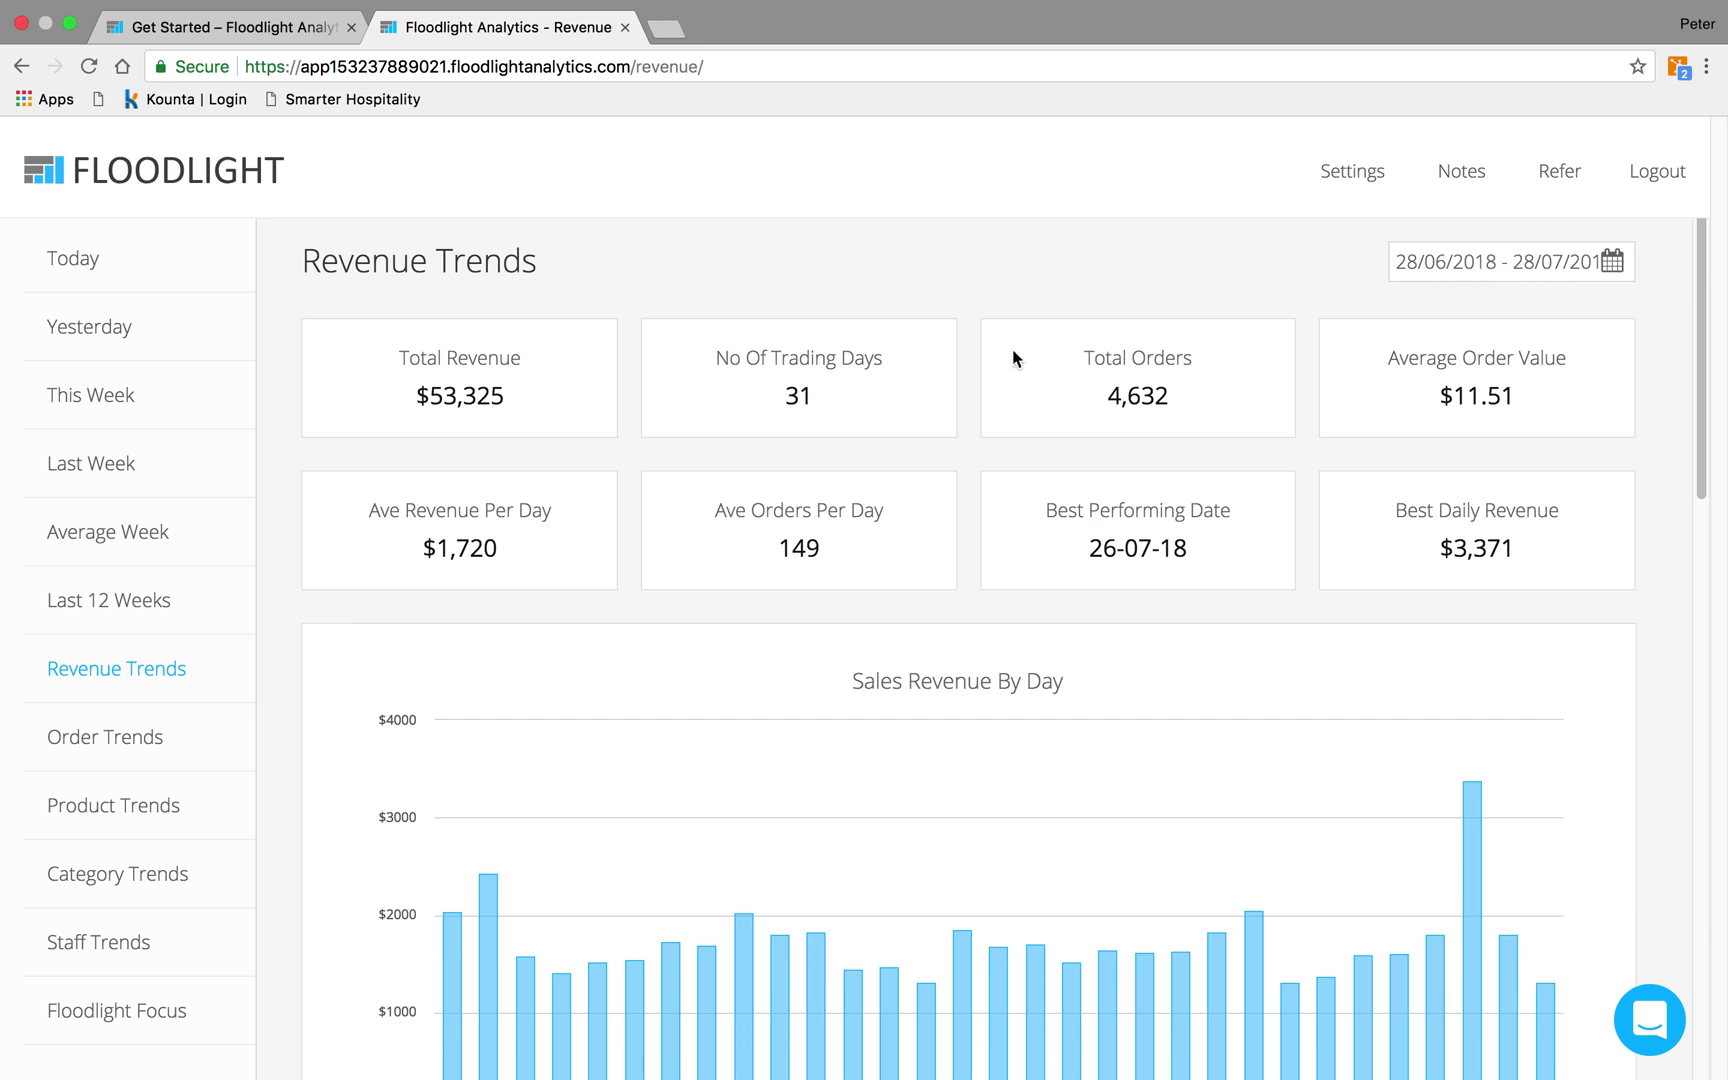
click(1488, 251)
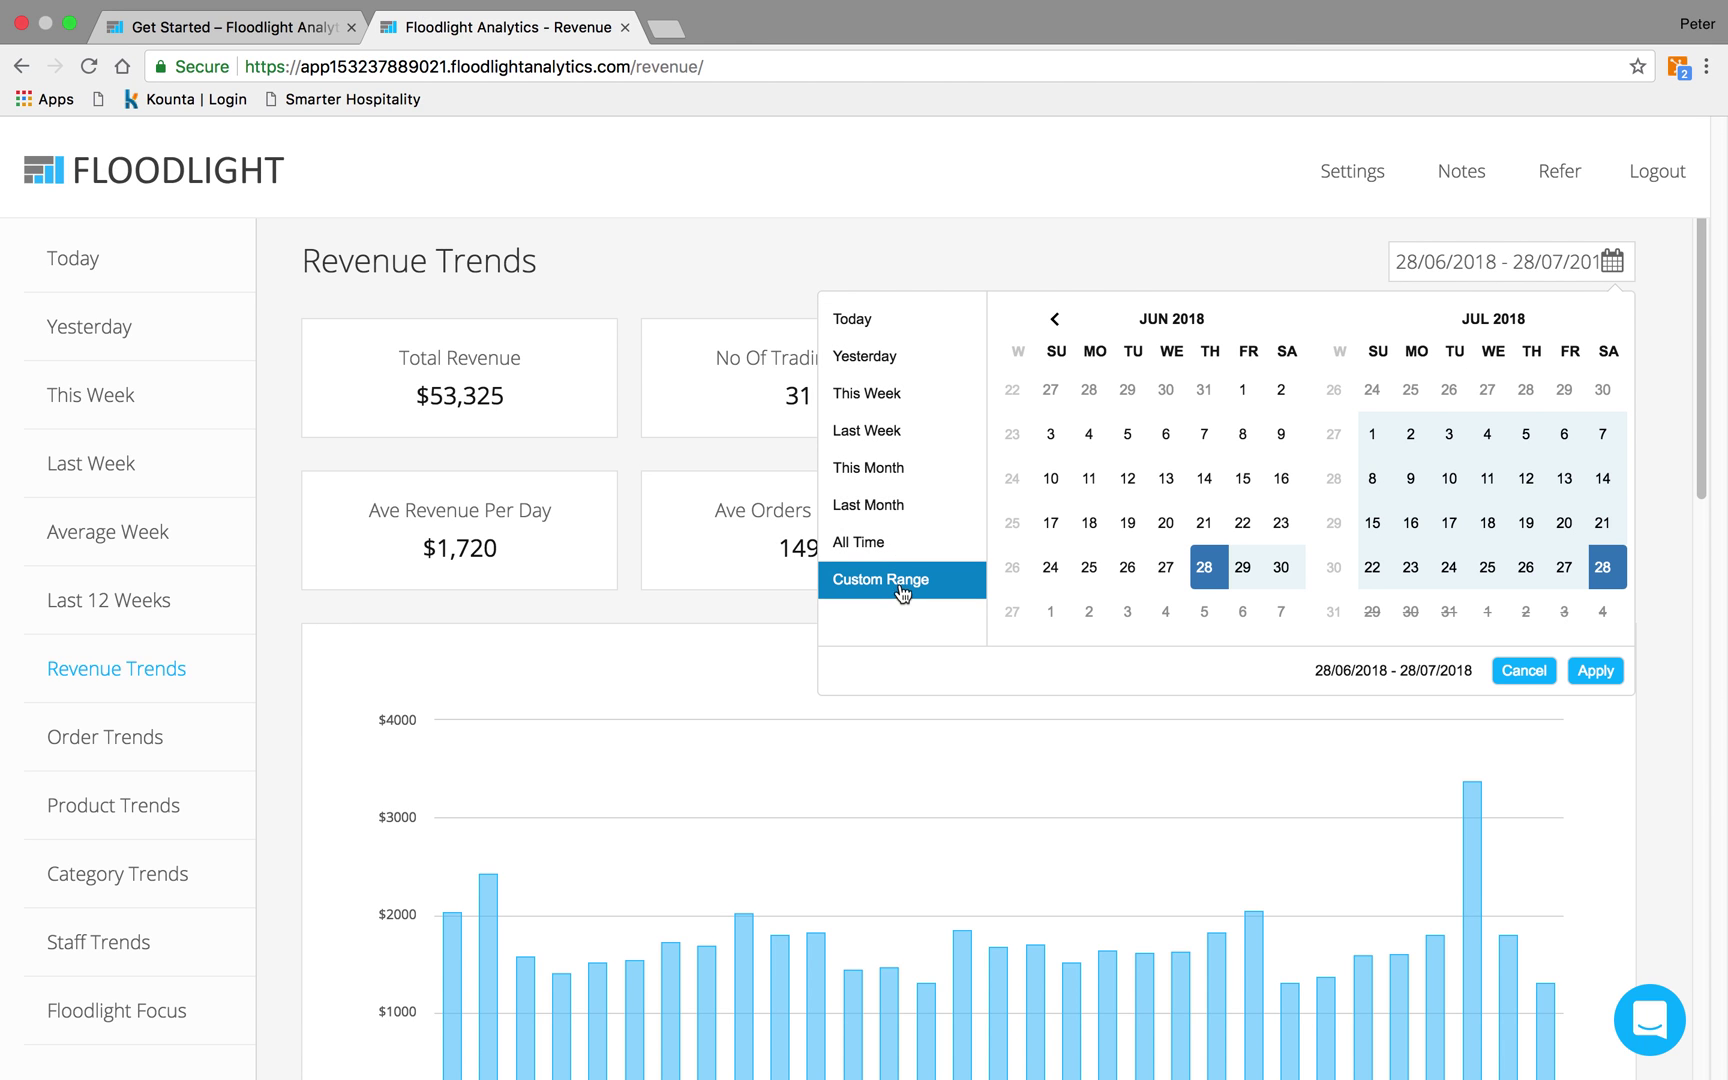
click(795, 246)
scroll(794, 255, down, 3)
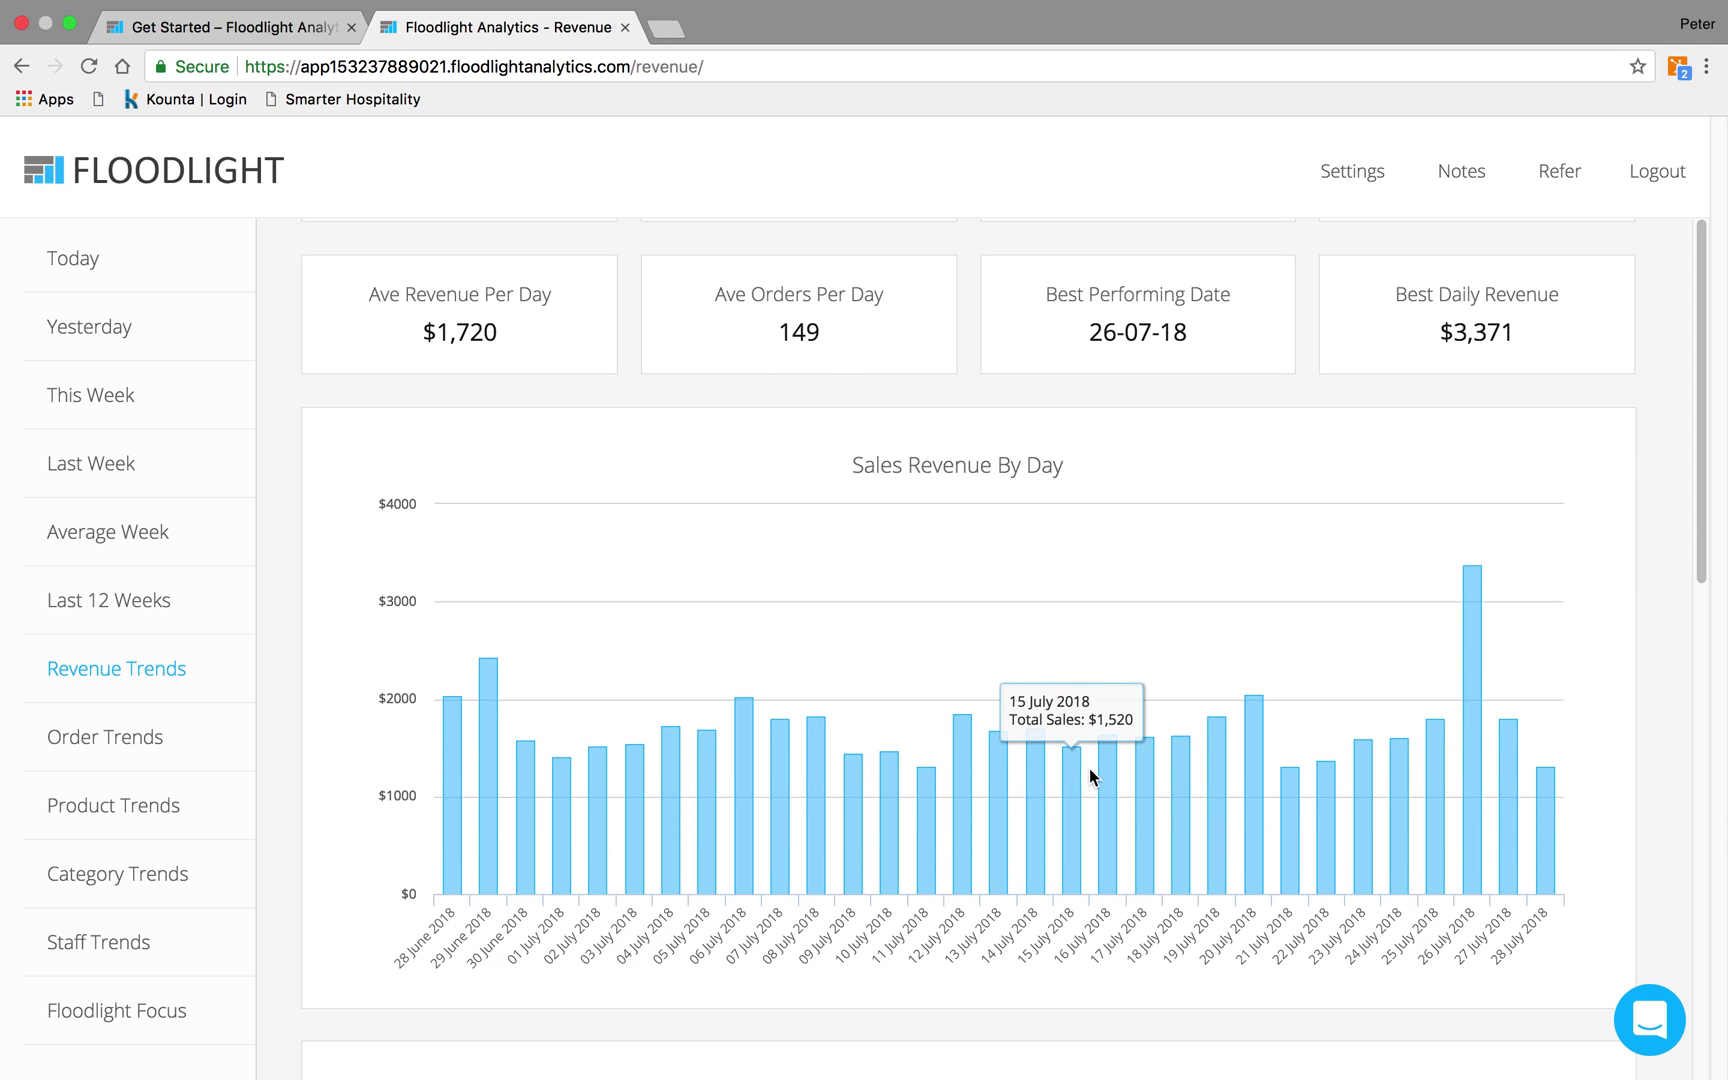
scroll(1146, 774, down, 10)
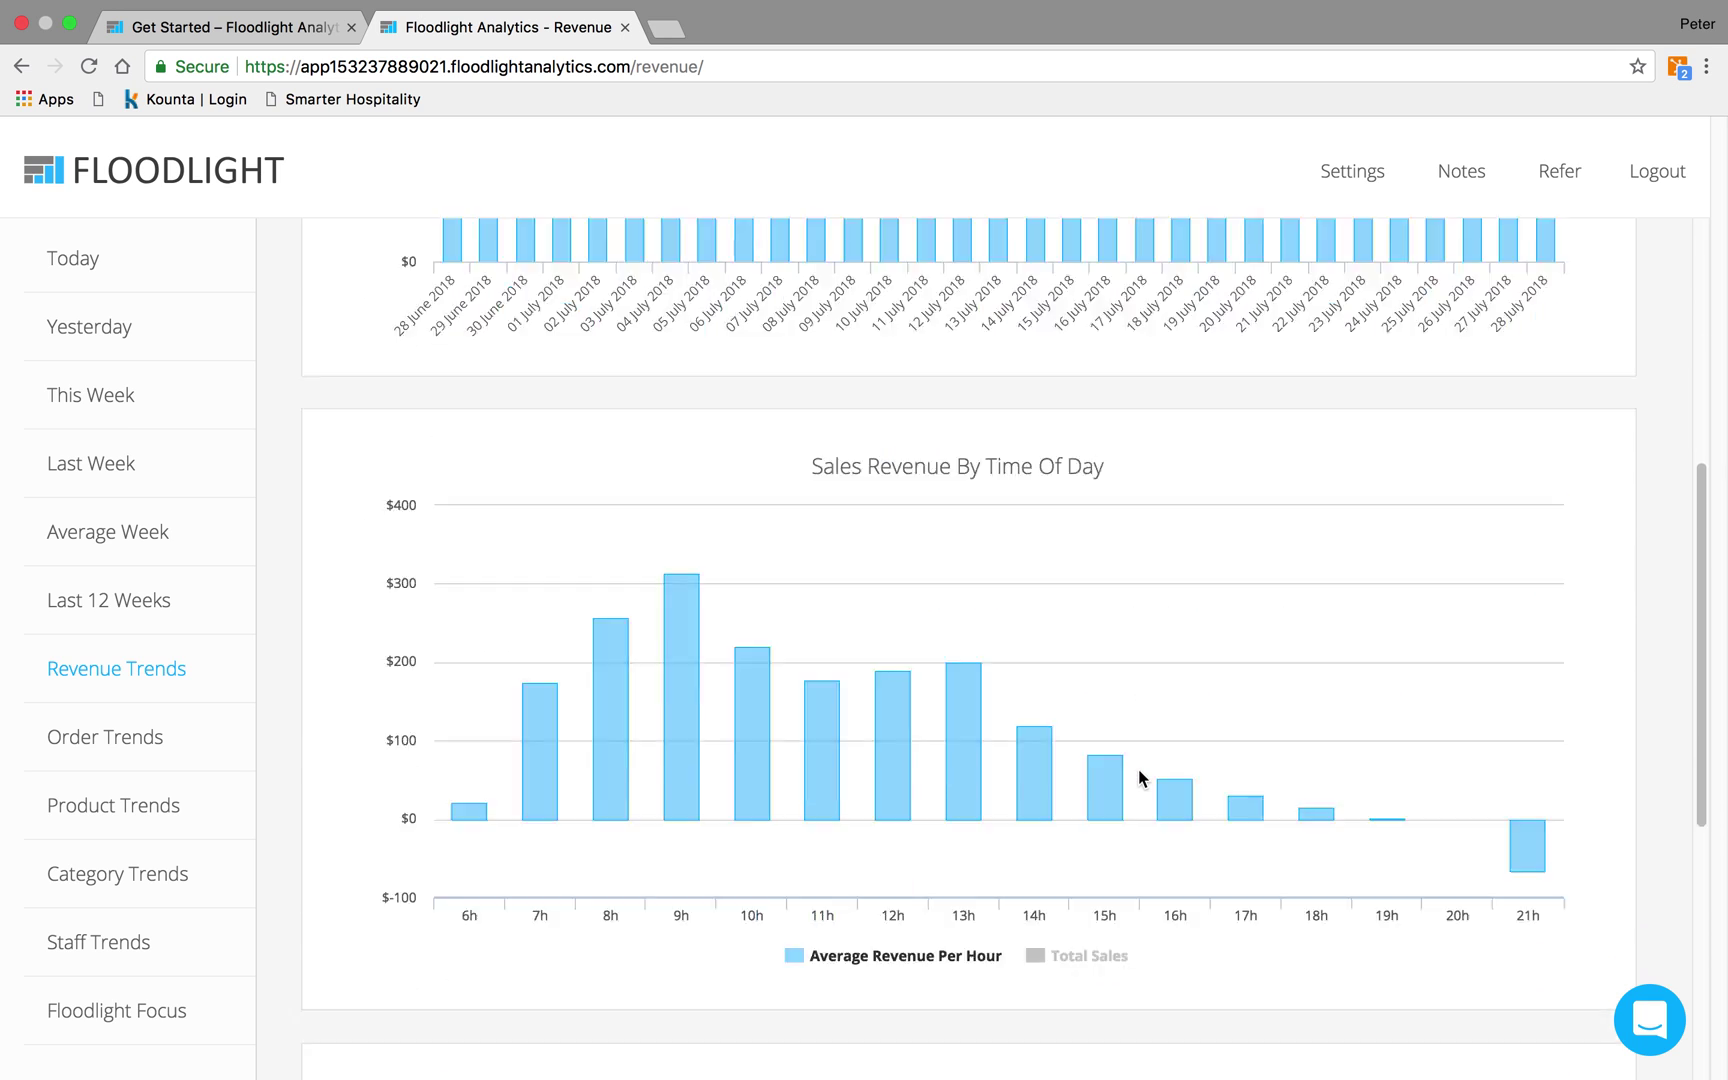
scroll(1139, 772, down, 5)
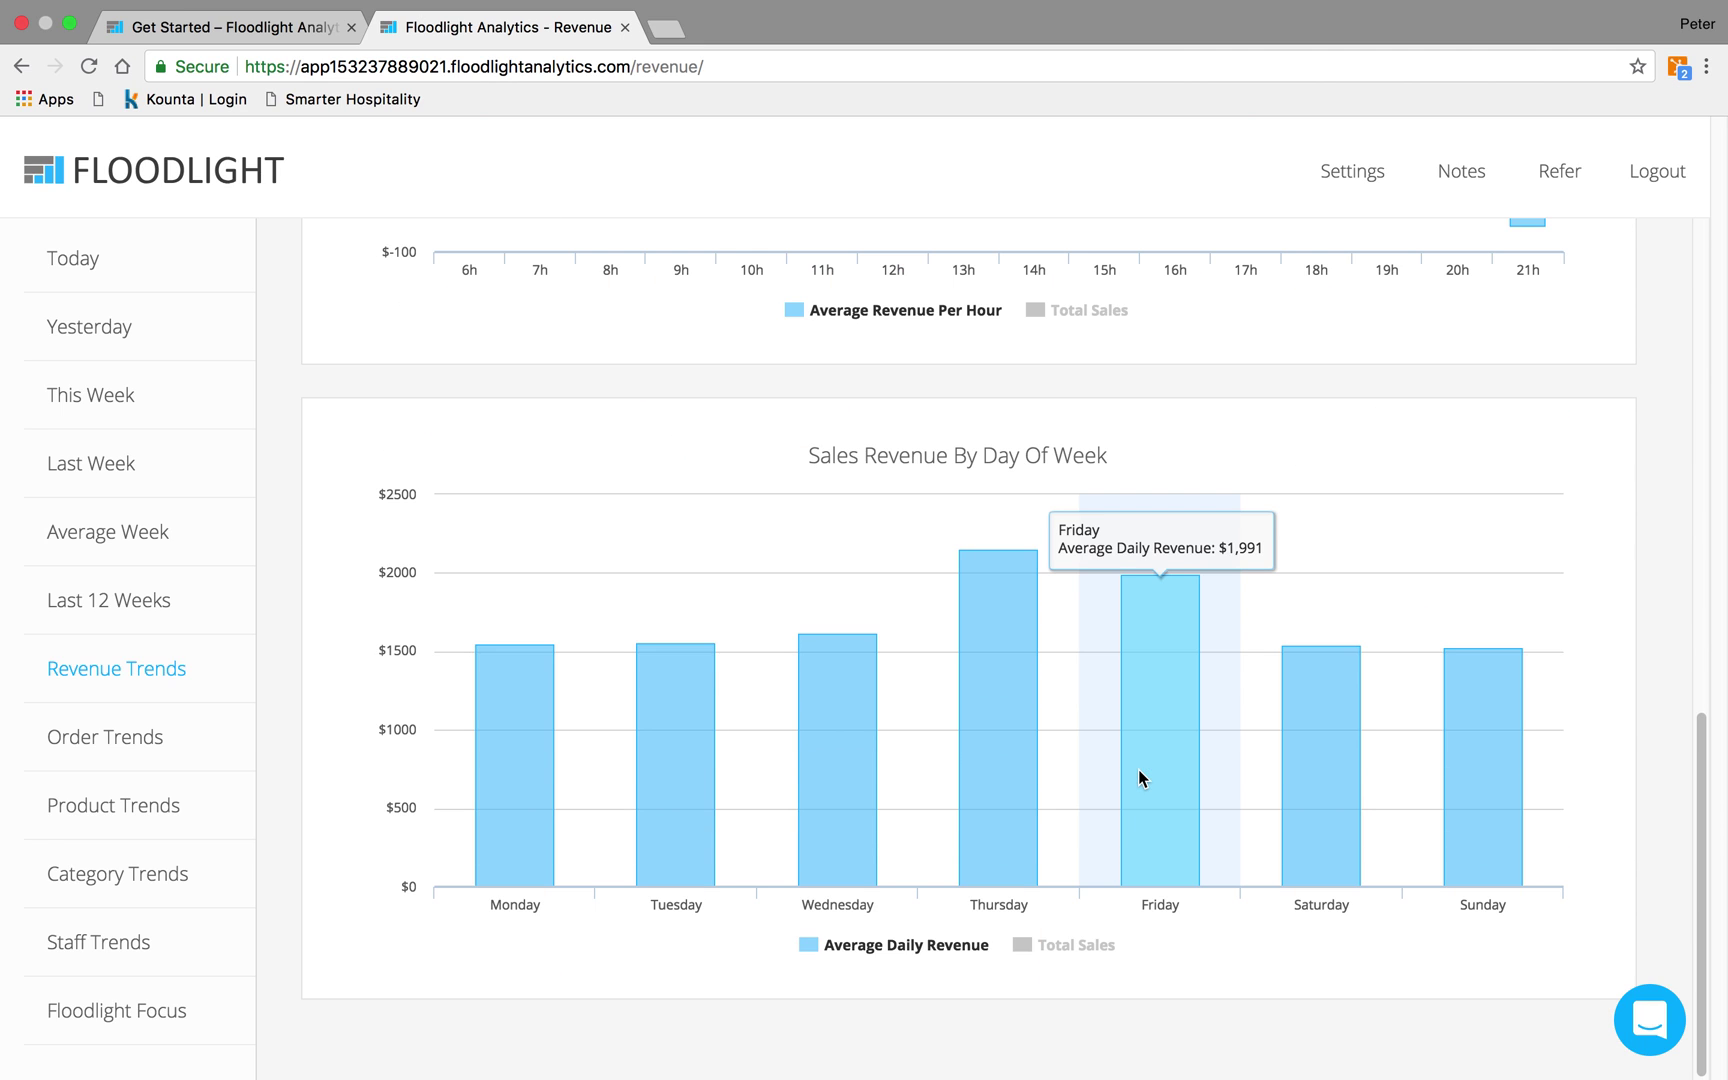
click(153, 735)
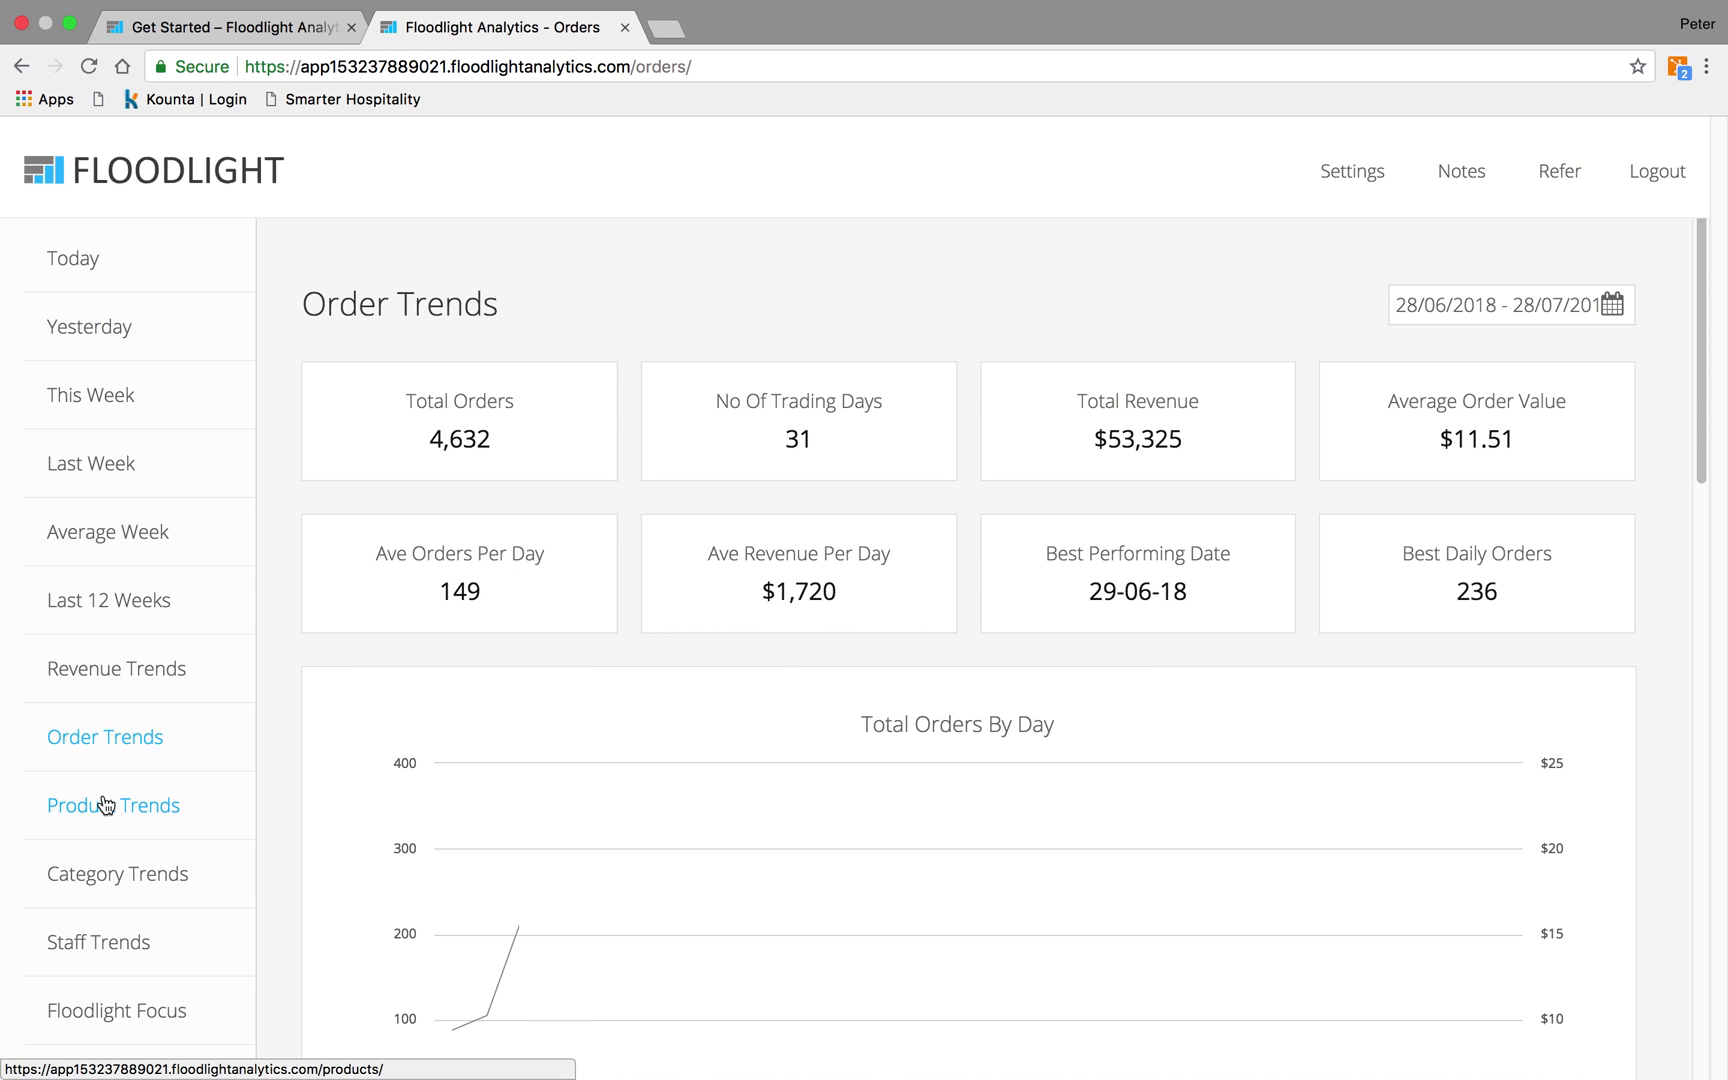
click(105, 802)
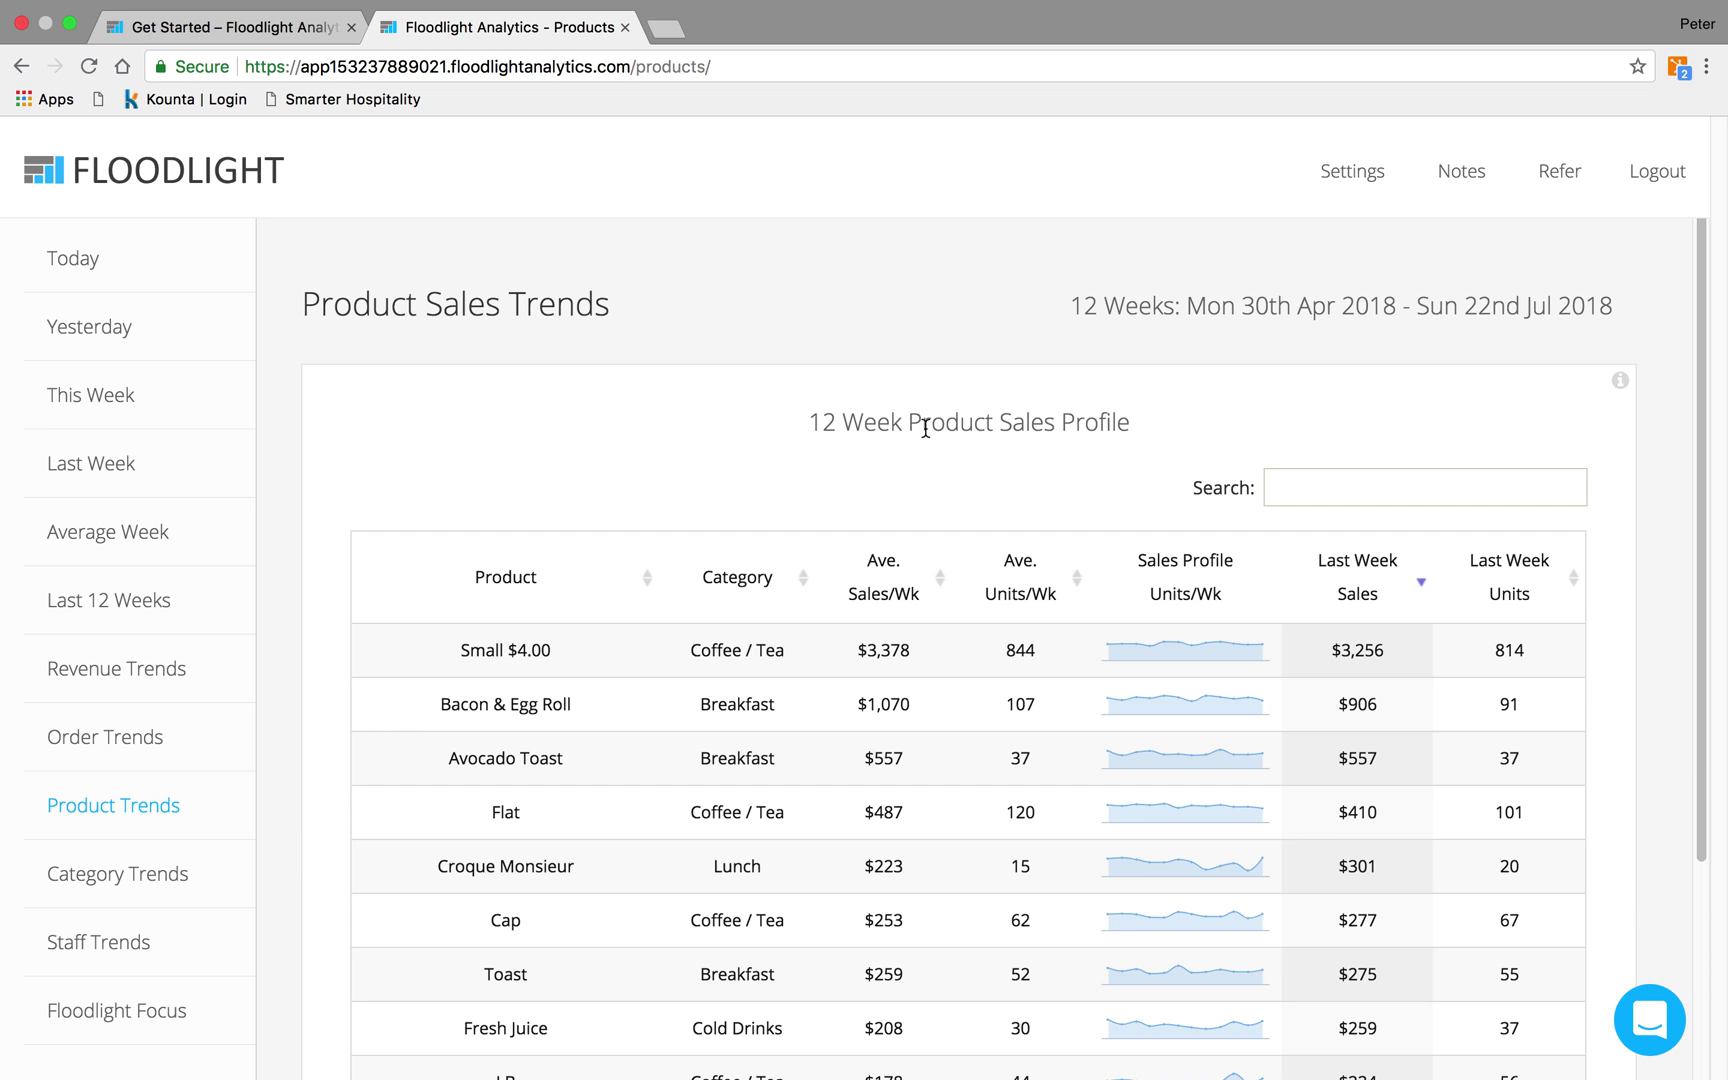
scroll(783, 448, down, 2)
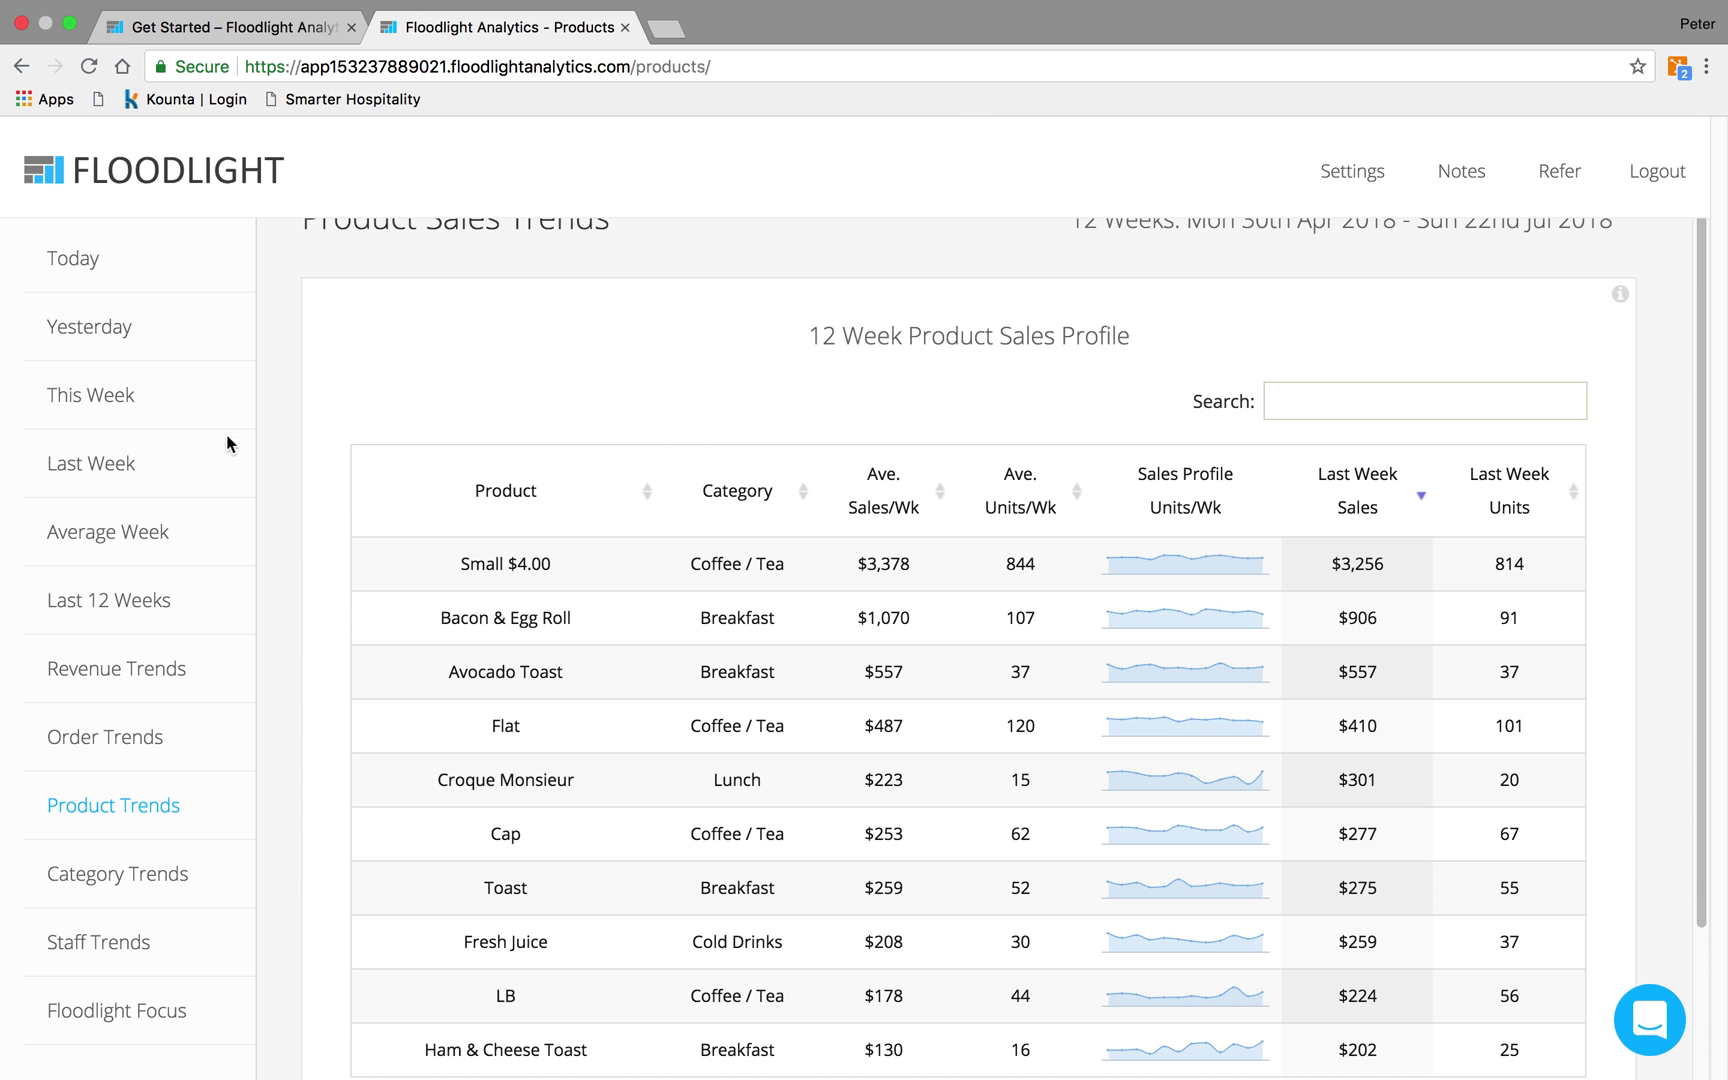
scroll(296, 490, down, 3)
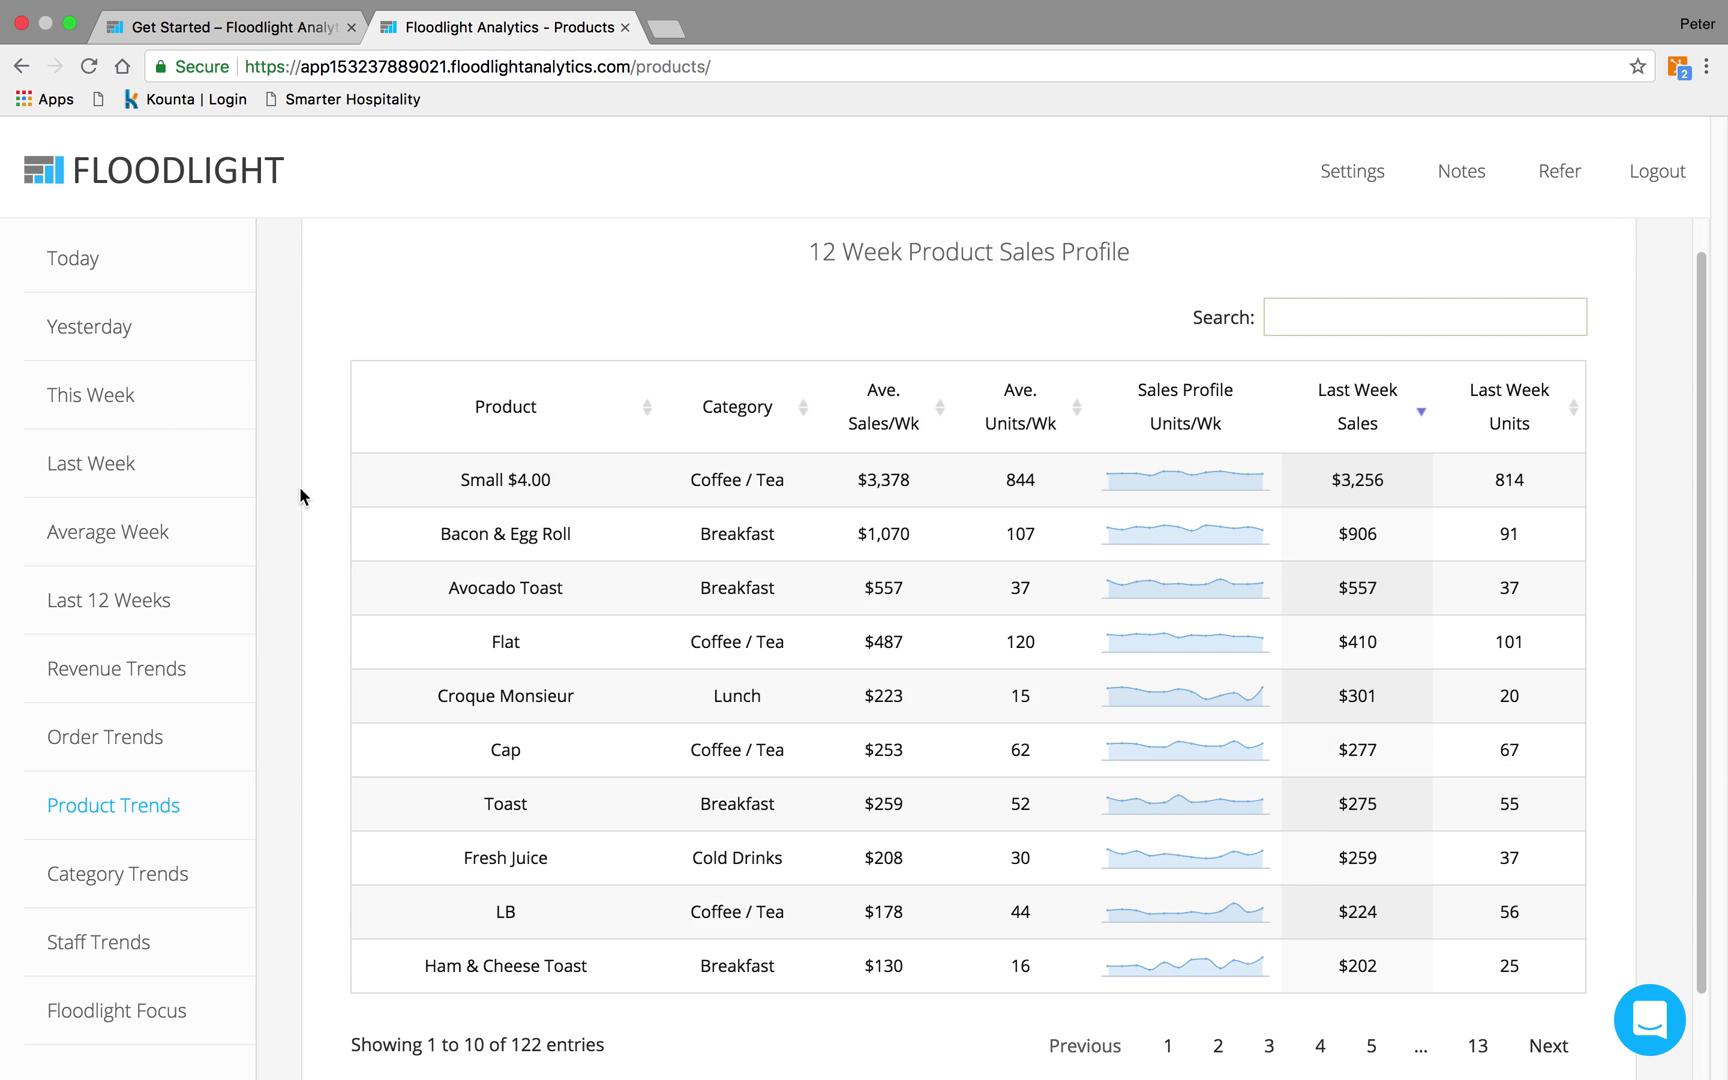
scroll(335, 537, down, 2)
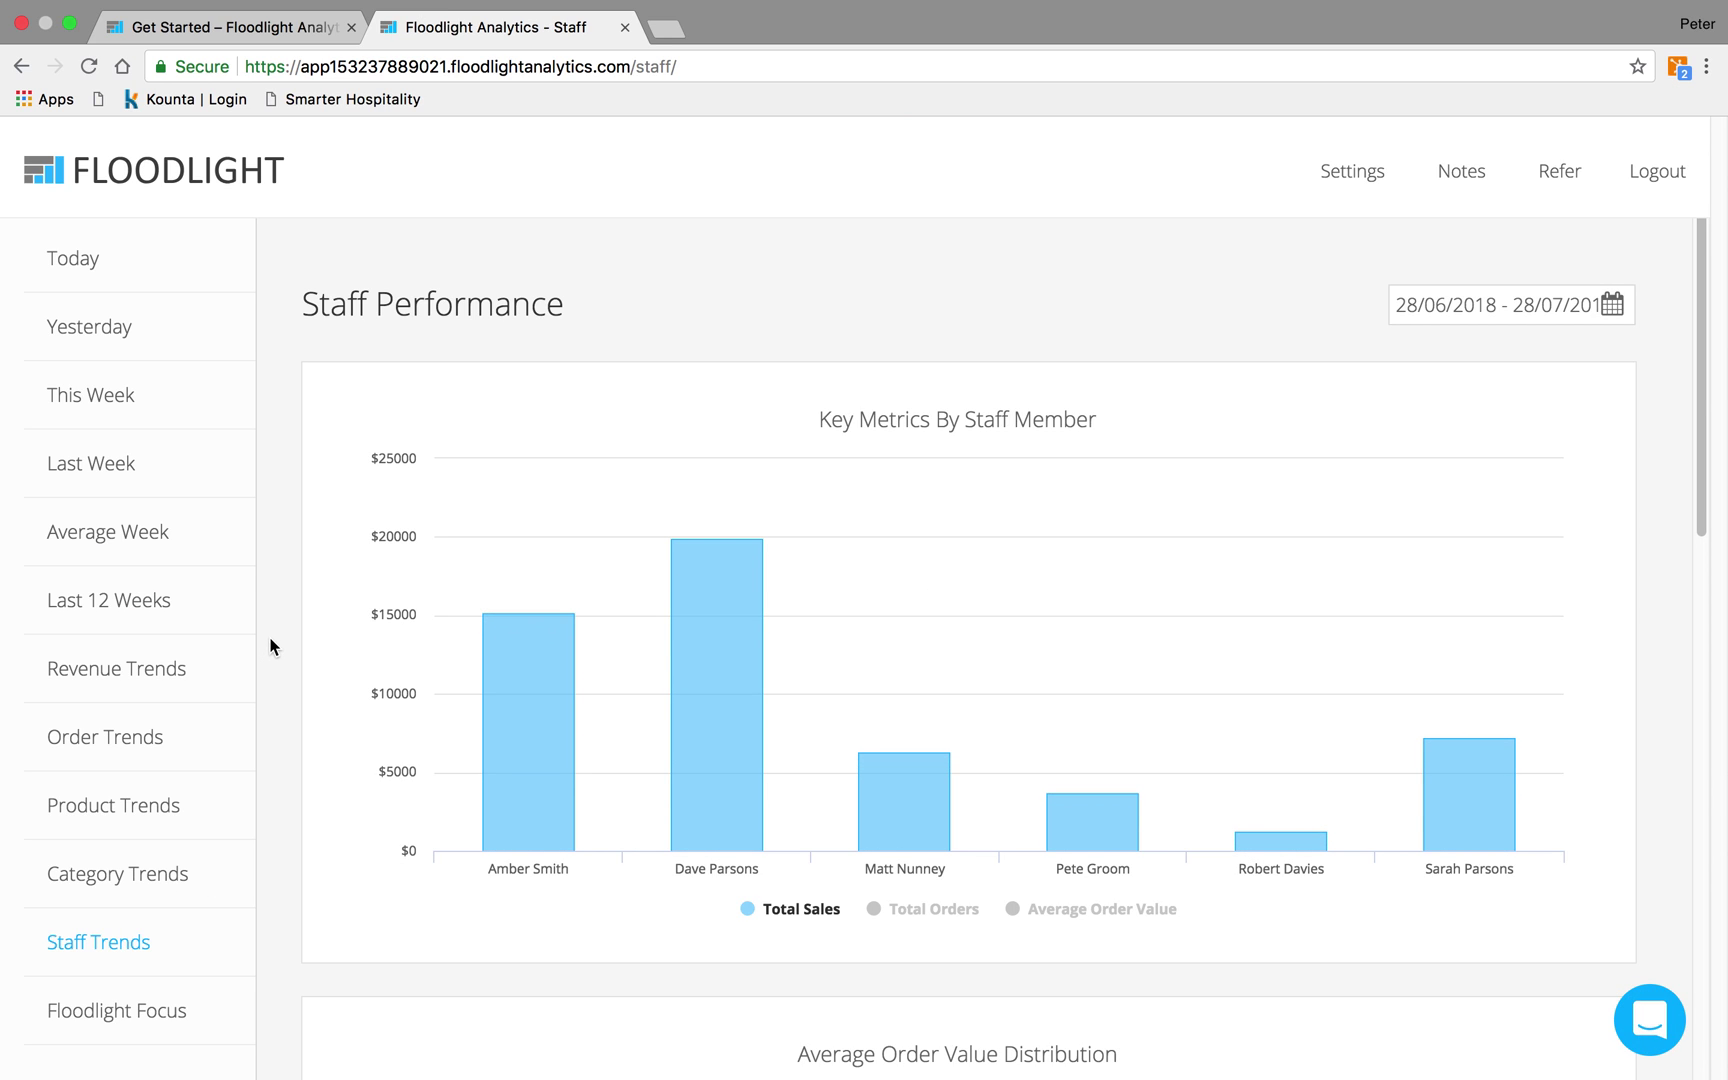
- Scroll the Staff Performance report through its sales chart, order value distribution and staff summary table
scroll(270, 645, down, 1)
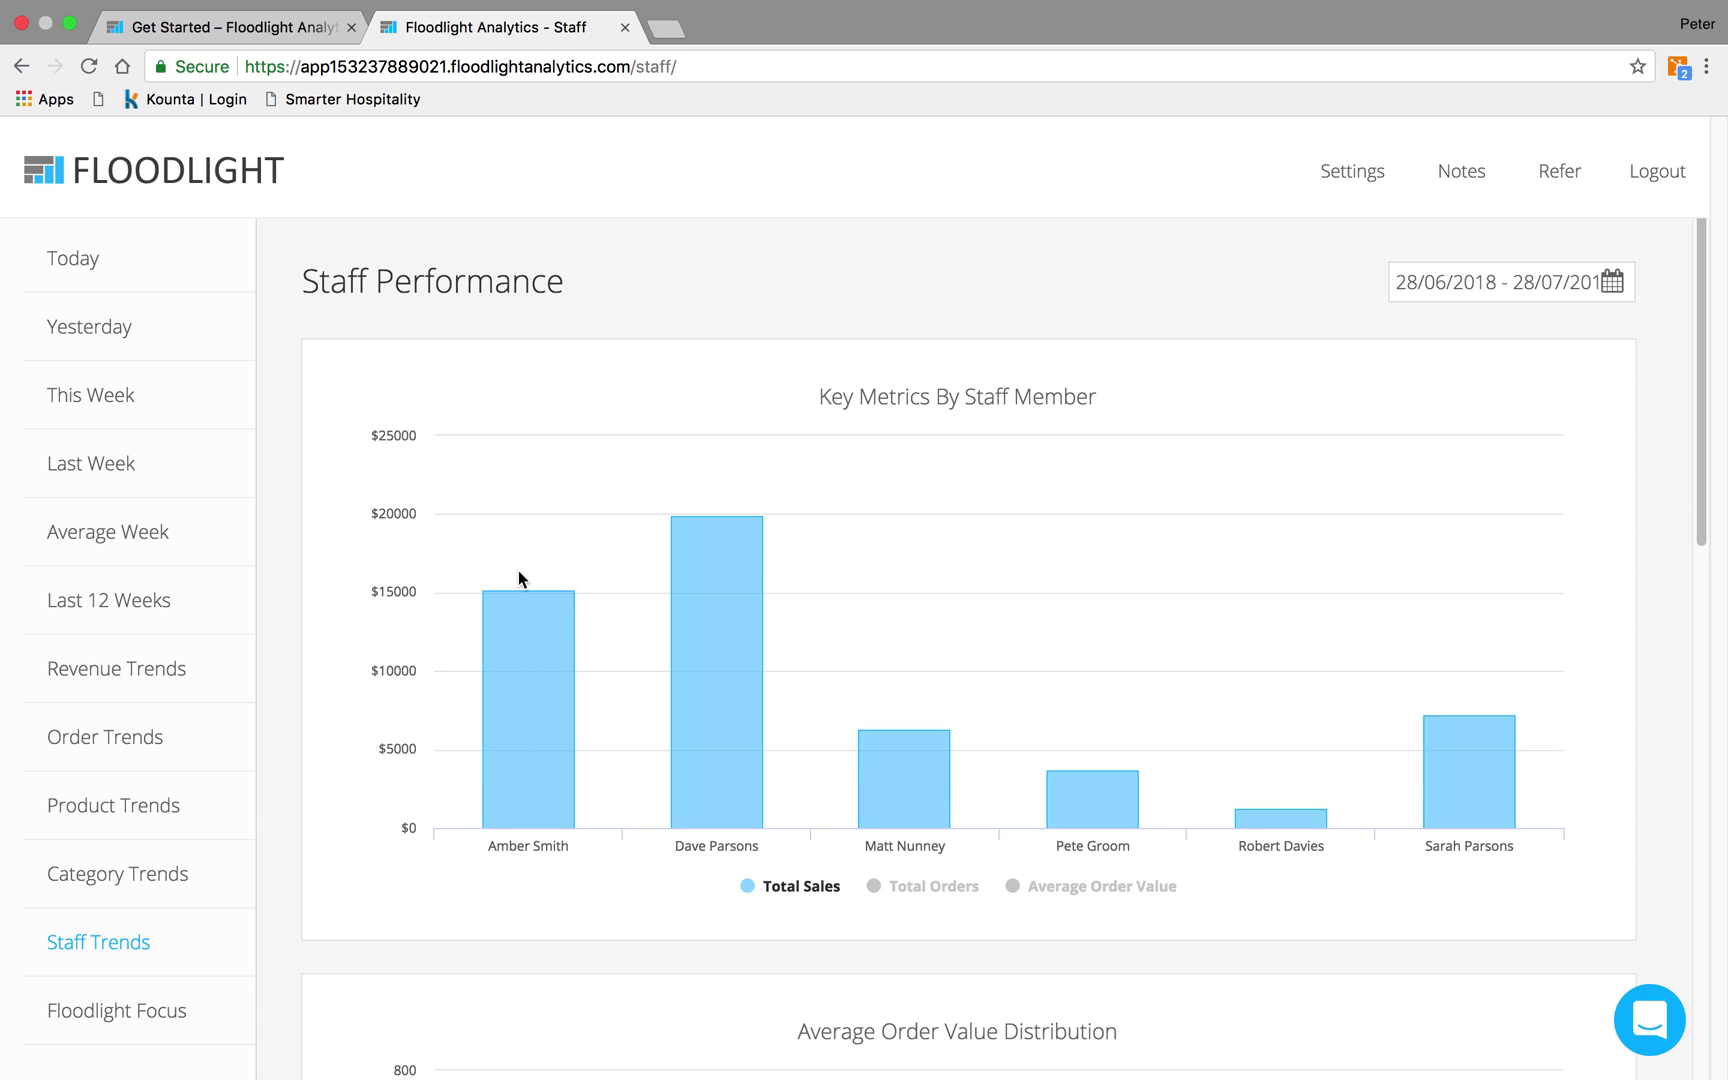
mouse_move(515, 648)
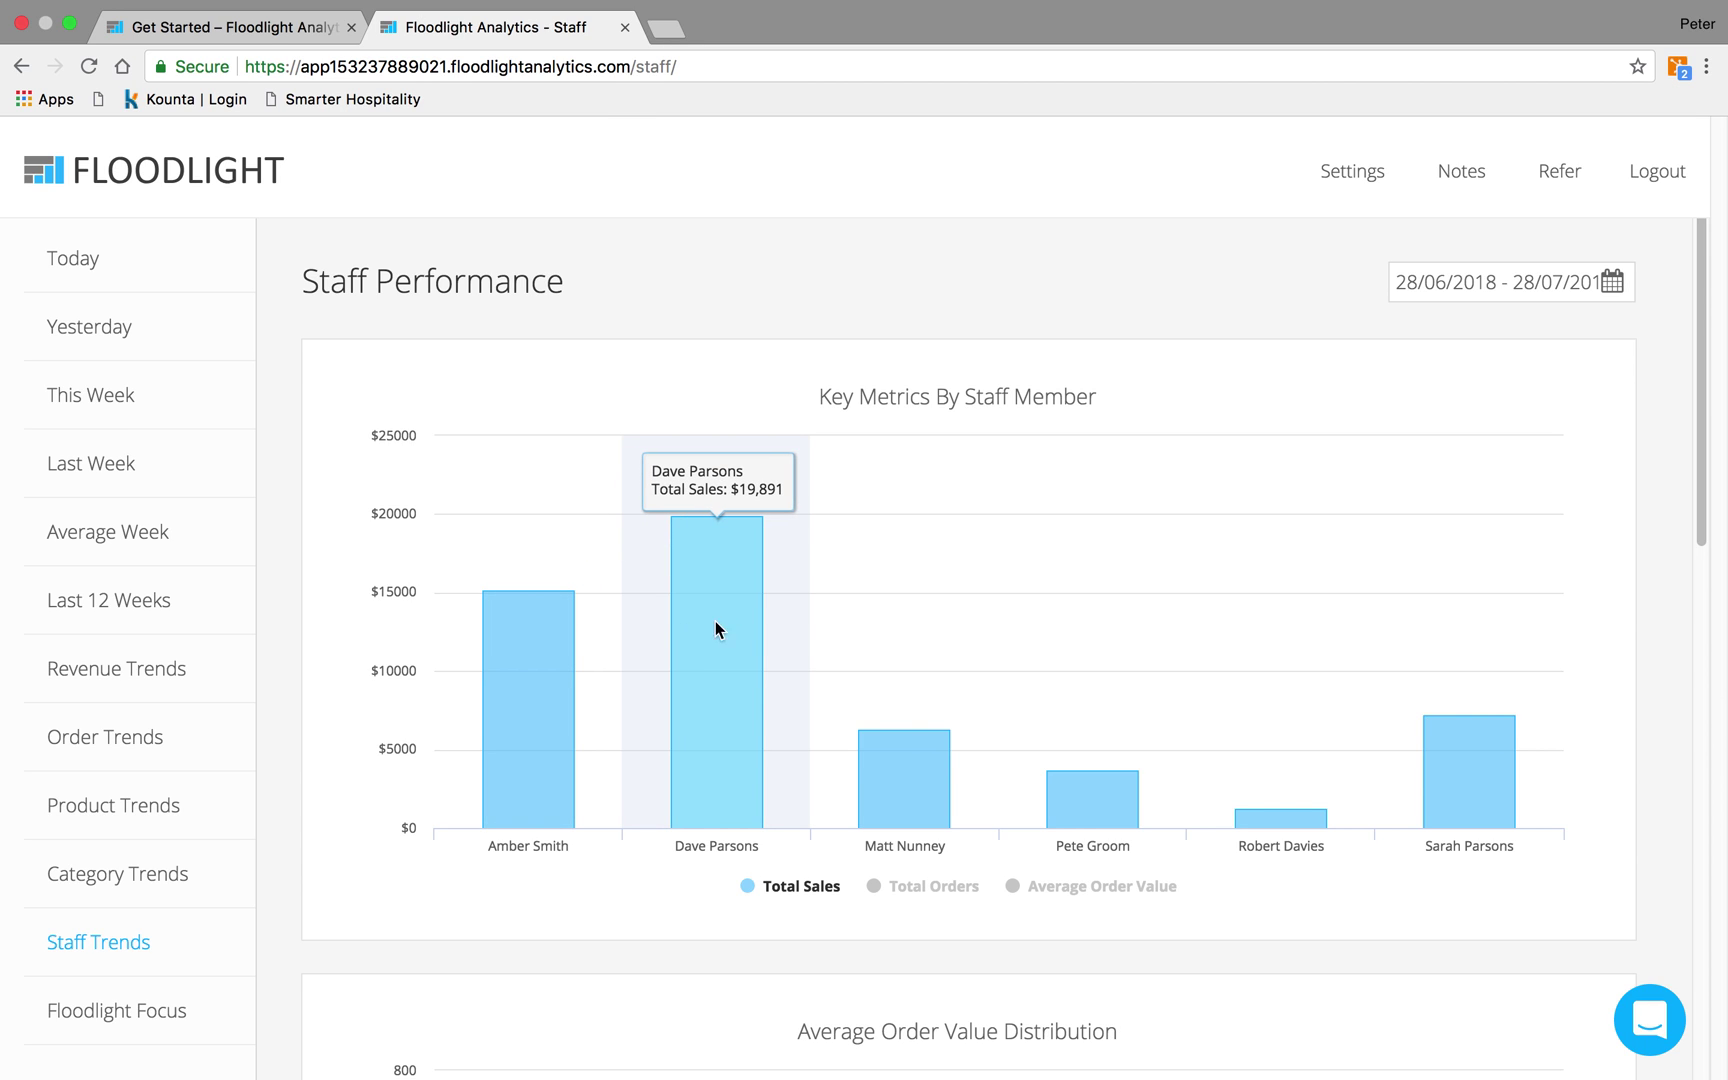
scroll(890, 664, down, 1)
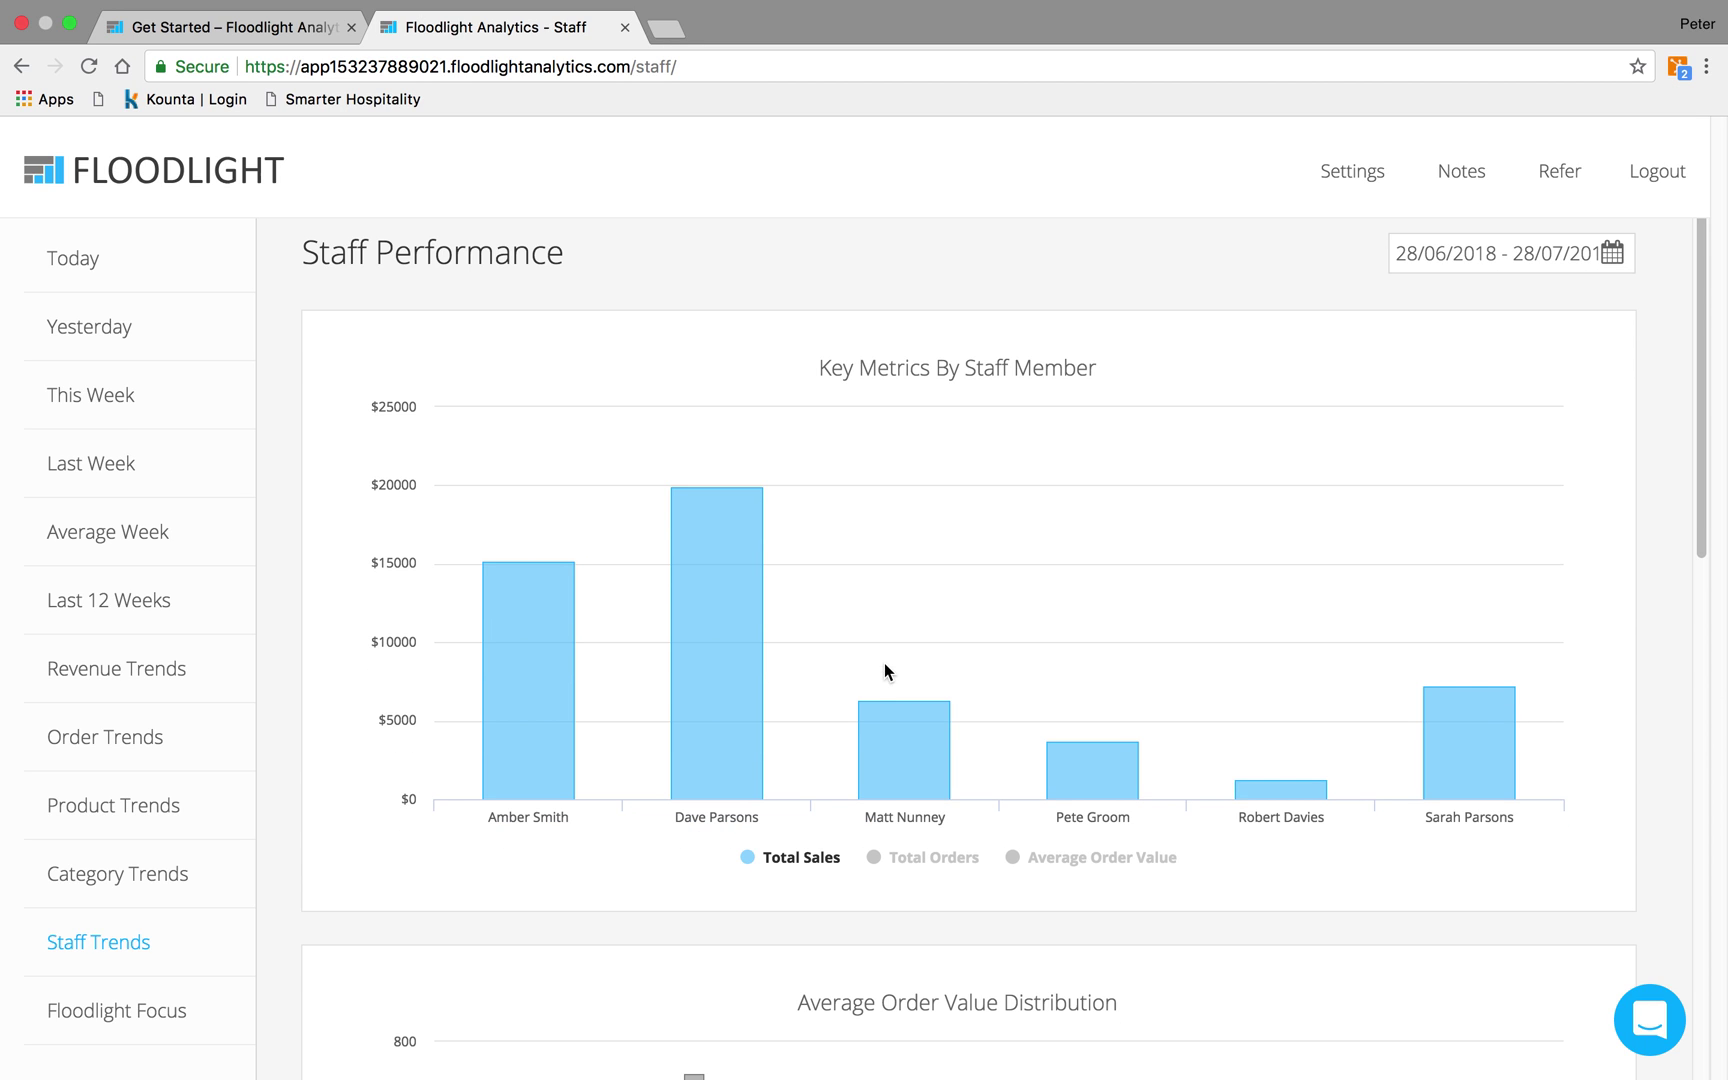
scroll(808, 650, down, 1)
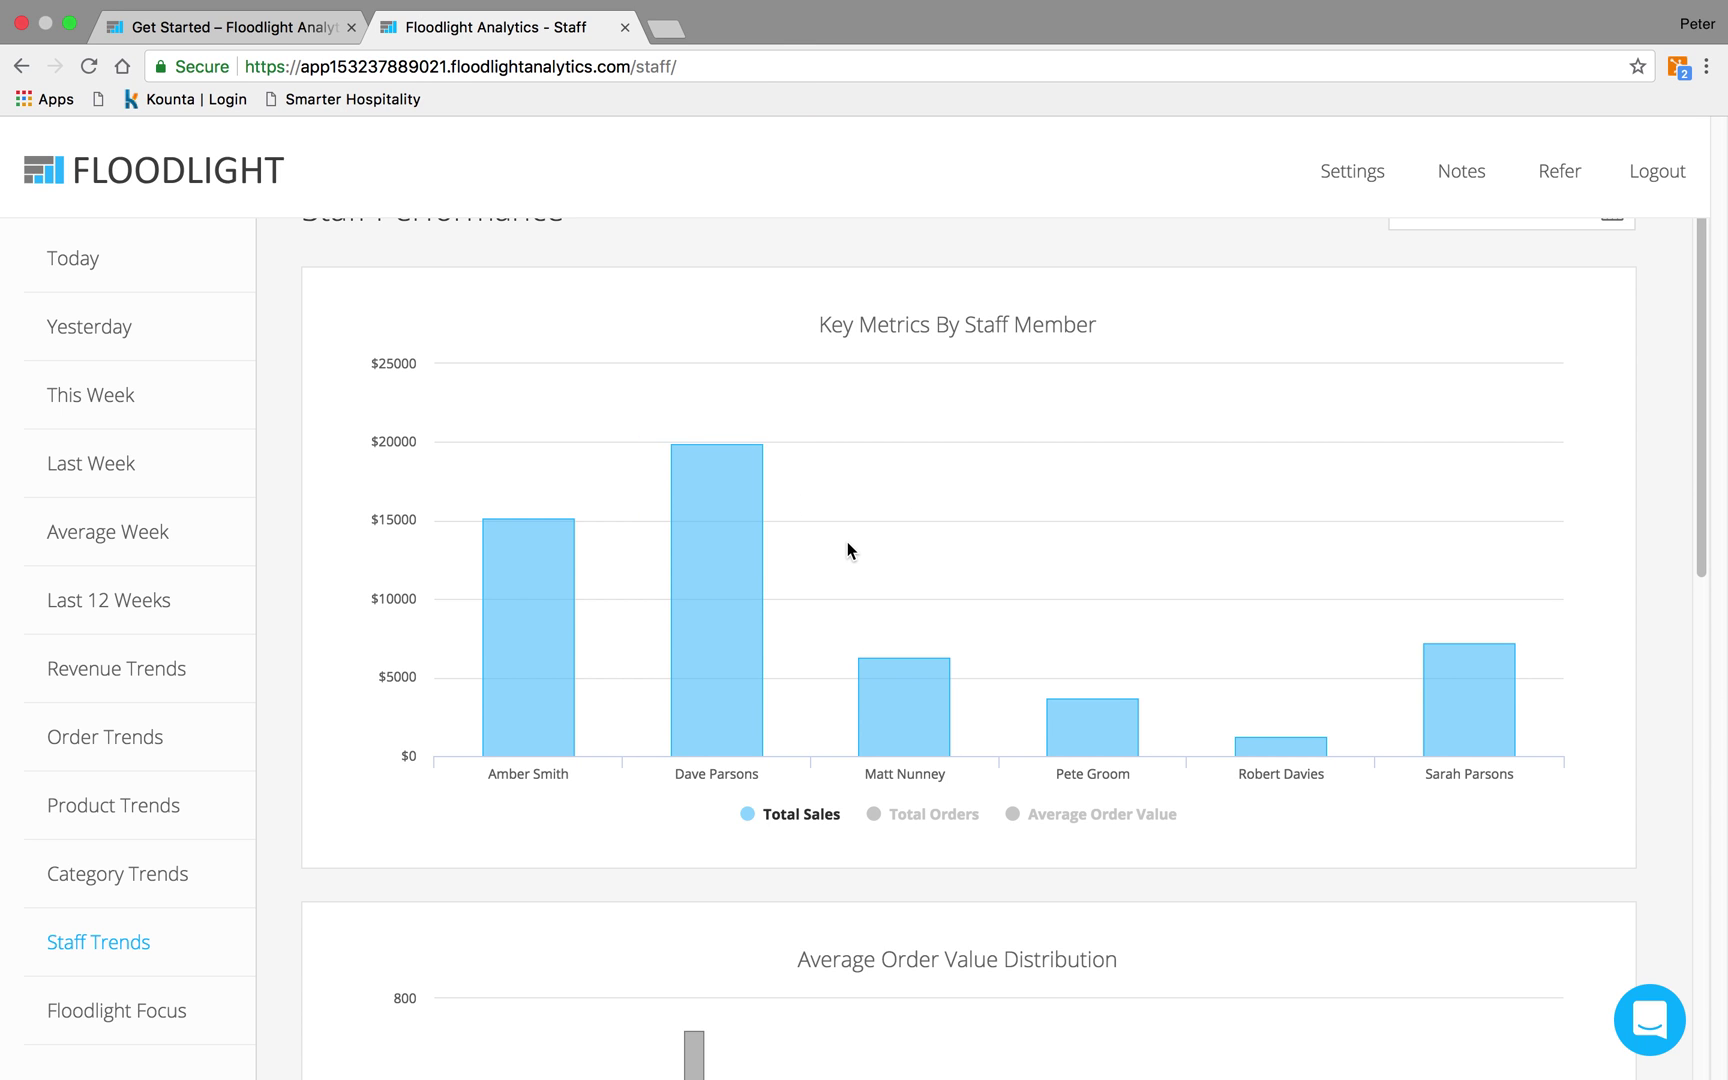
scroll(849, 552, down, 5)
scroll(801, 555, down, 7)
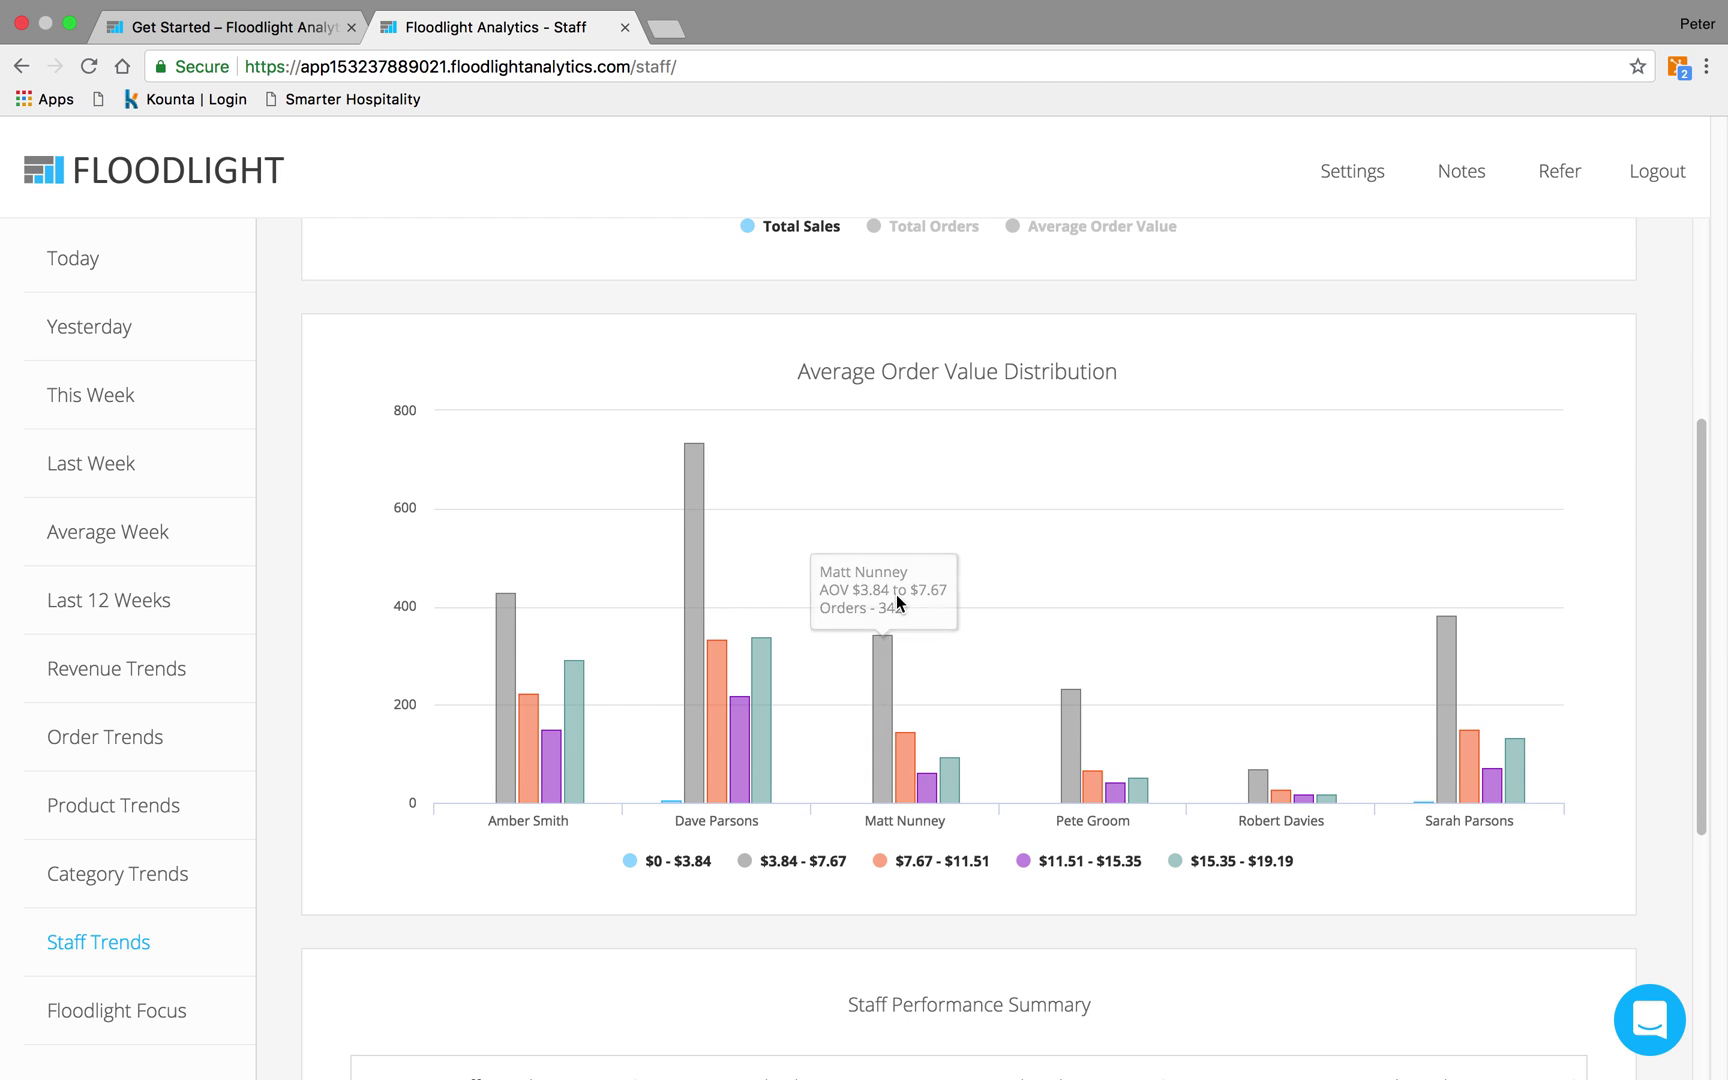
scroll(908, 594, down, 6)
scroll(907, 594, down, 4)
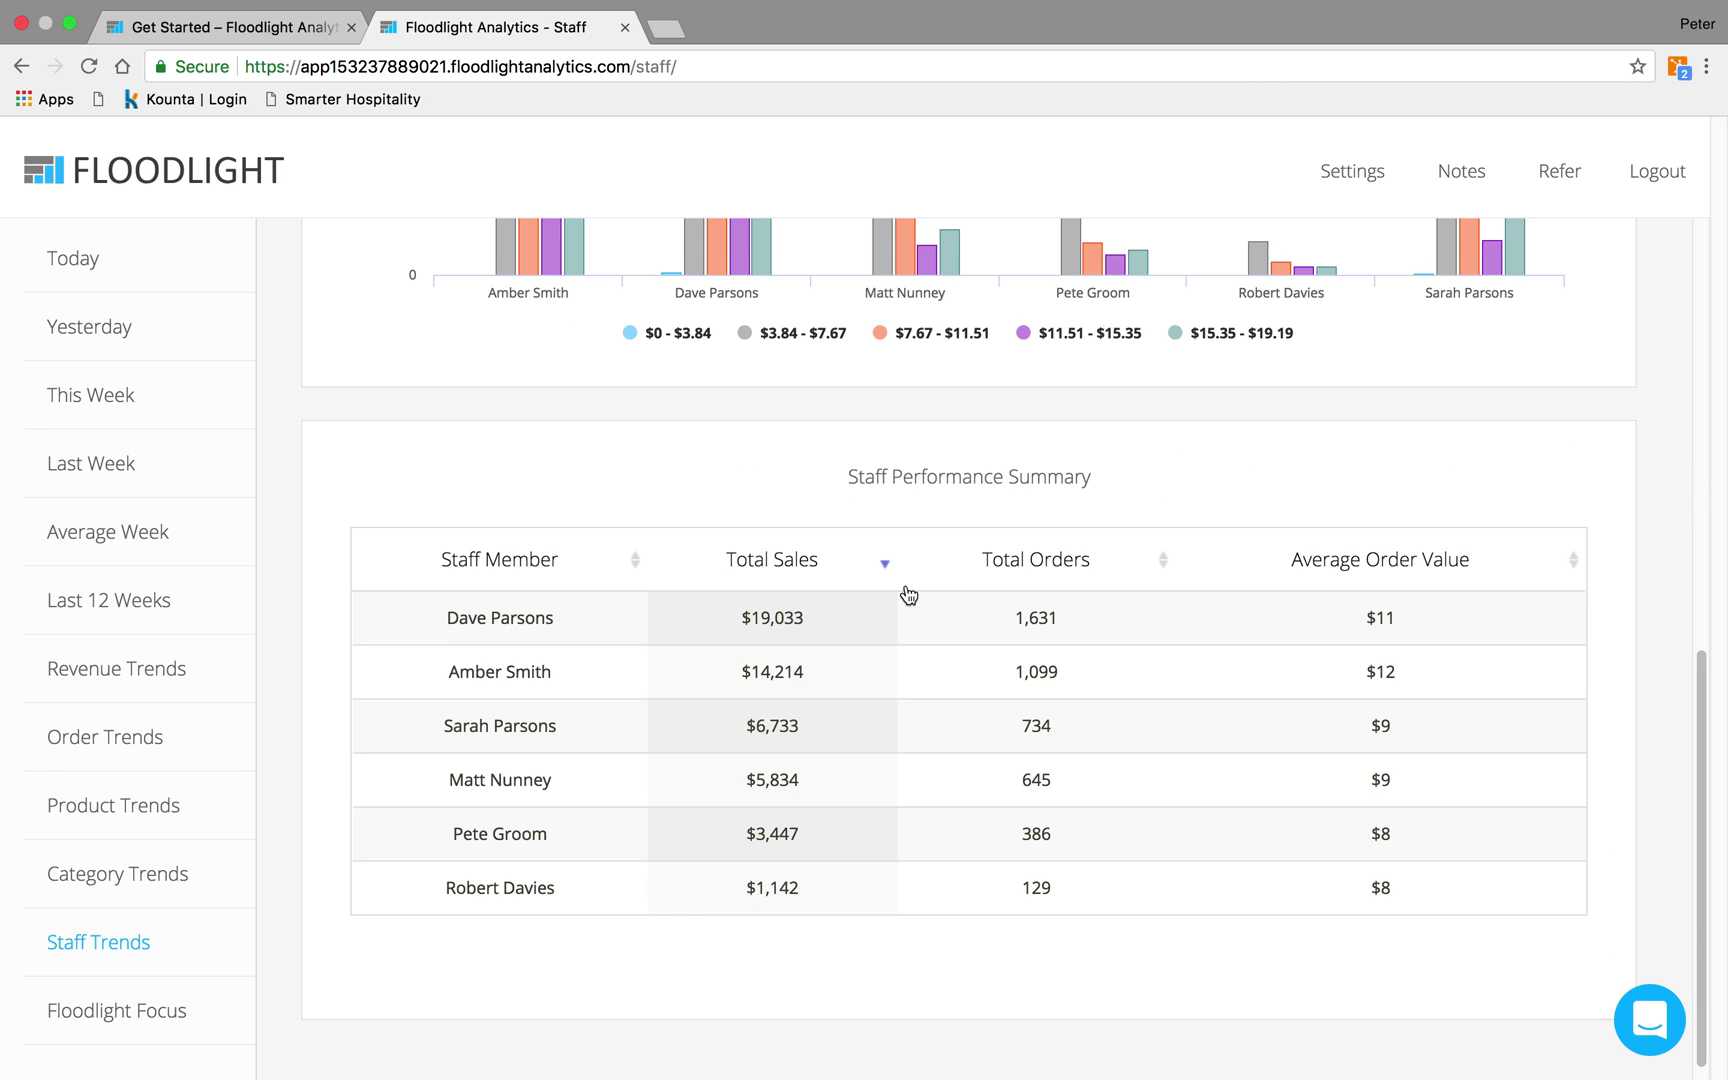
scroll(649, 440, down, 1)
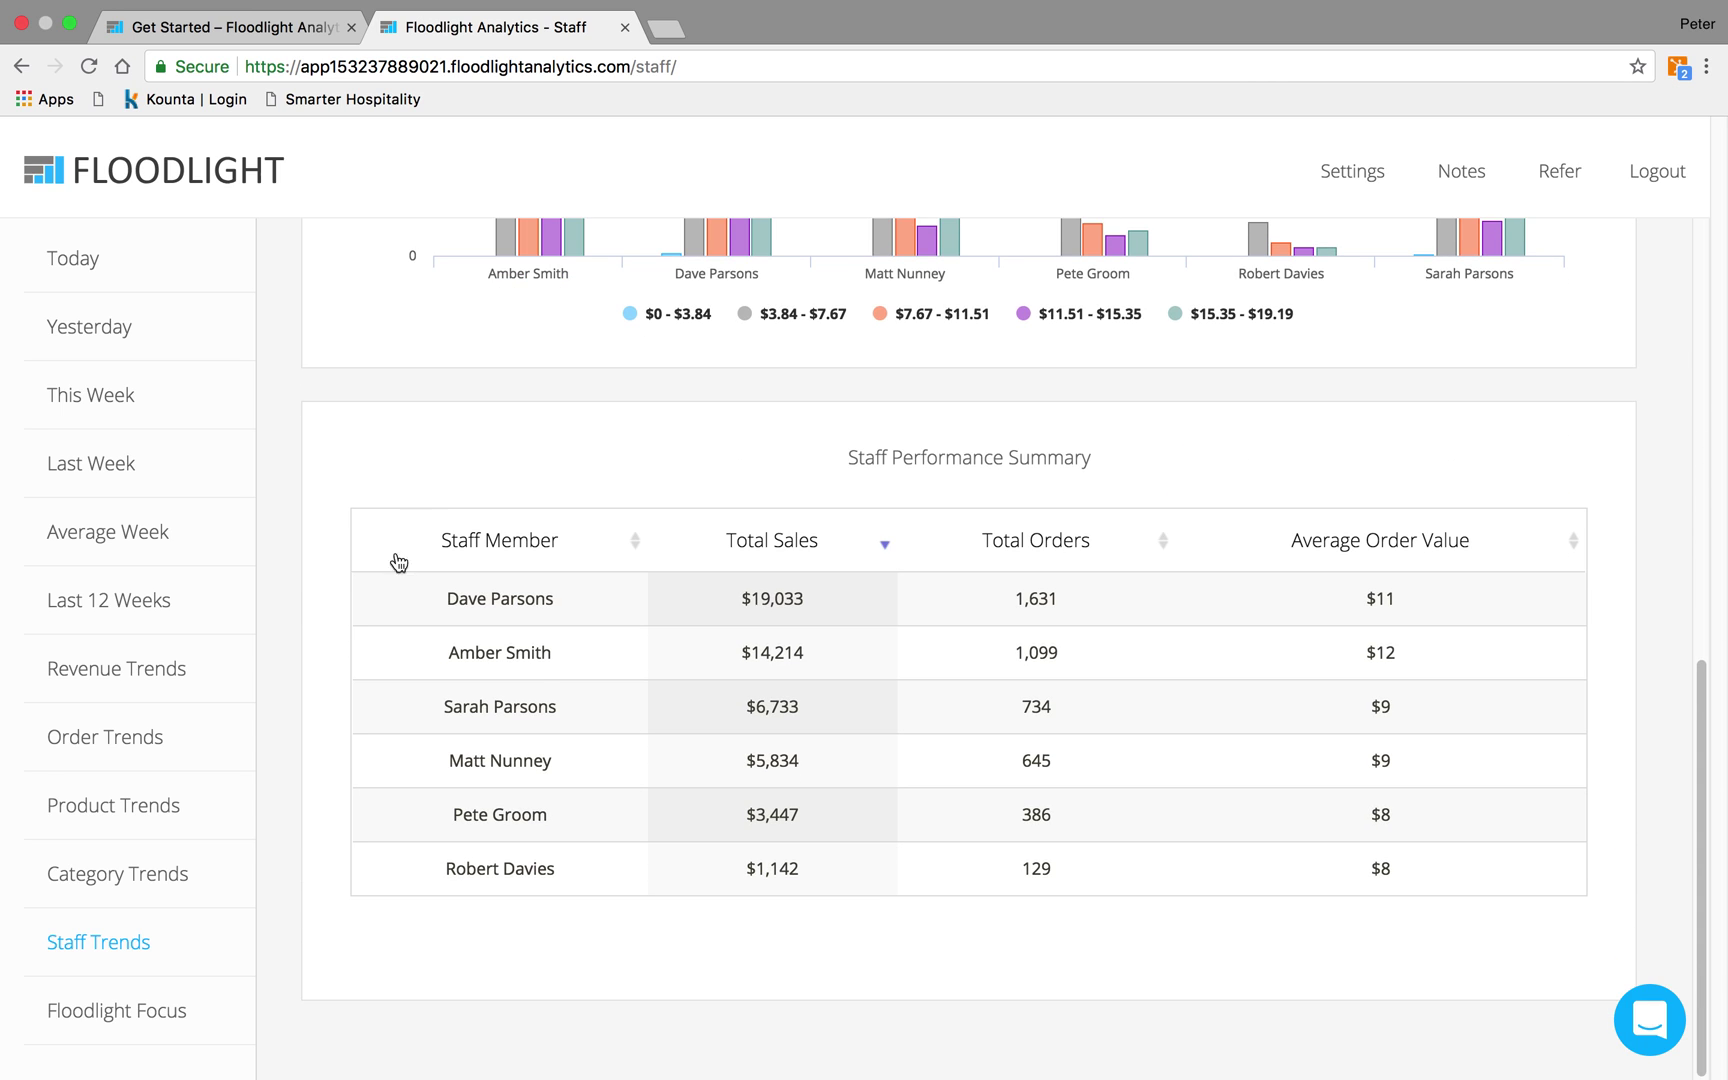
- Browse Floodlight Focus's Increase Profit reports, from Reduce Cost of Goods Sold to Reduce Wastage
click(102, 1011)
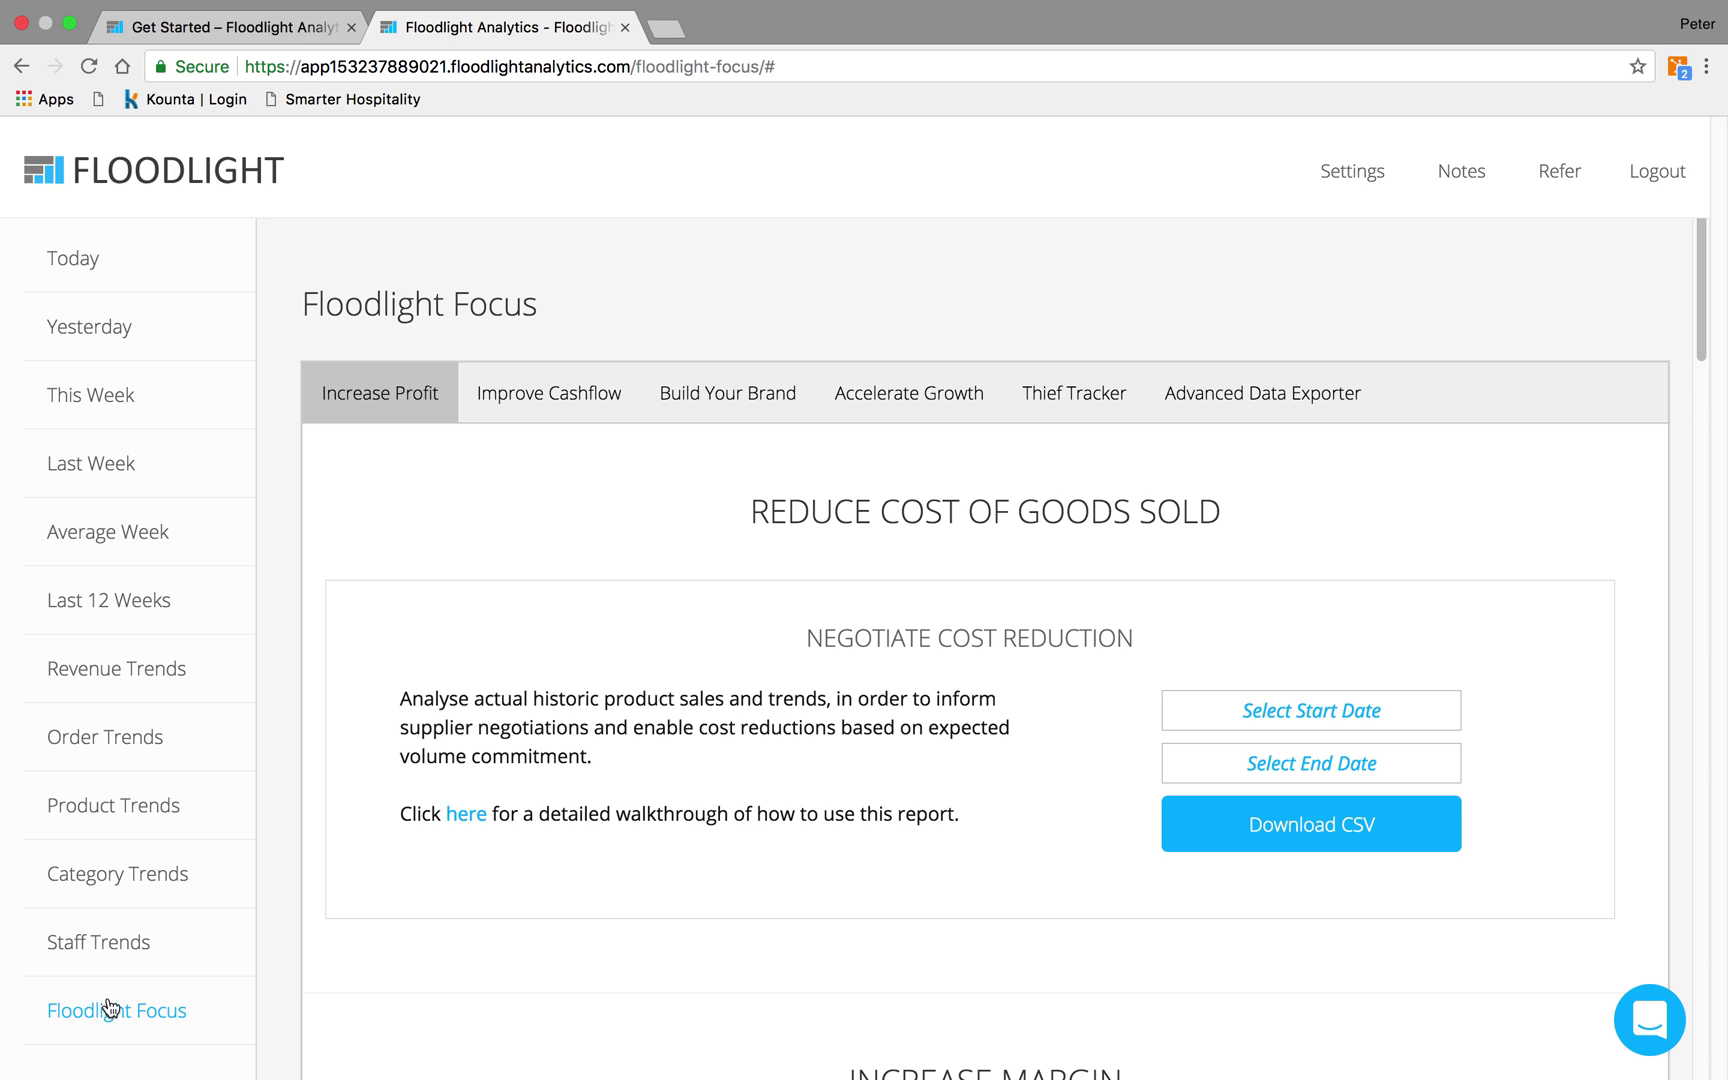
scroll(425, 521, down, 1)
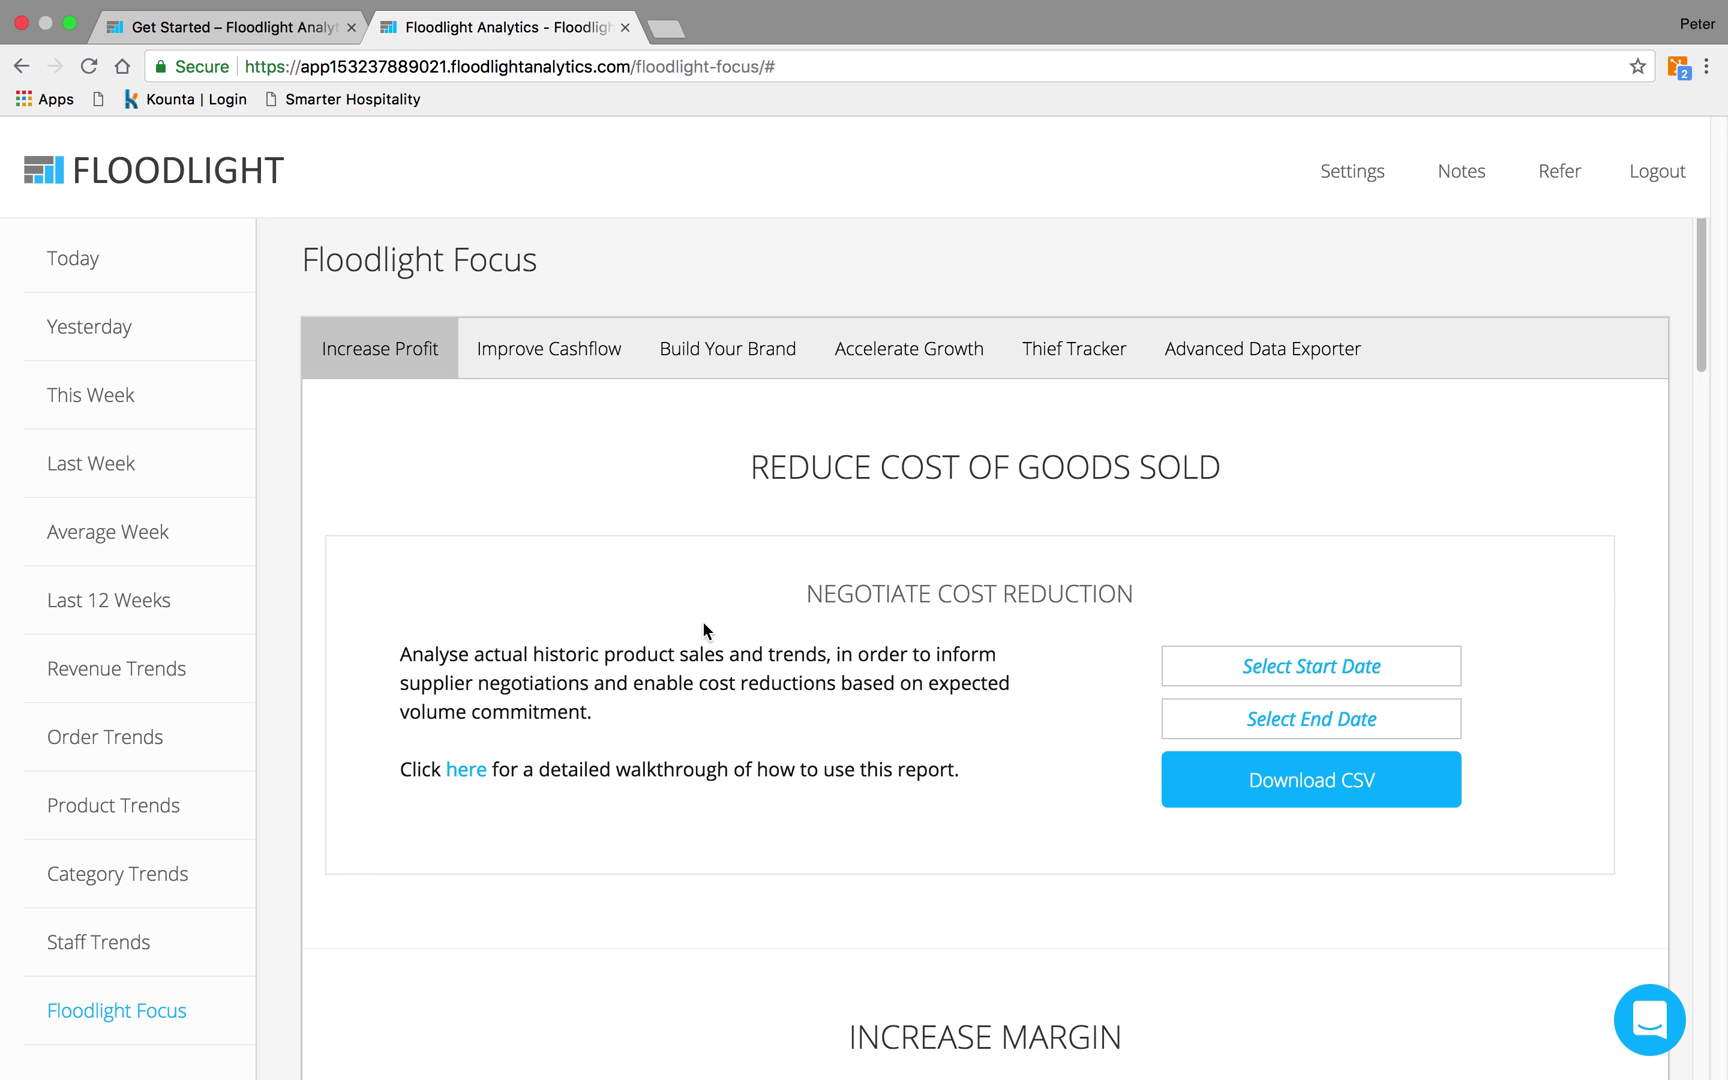
scroll(703, 625, down, 1)
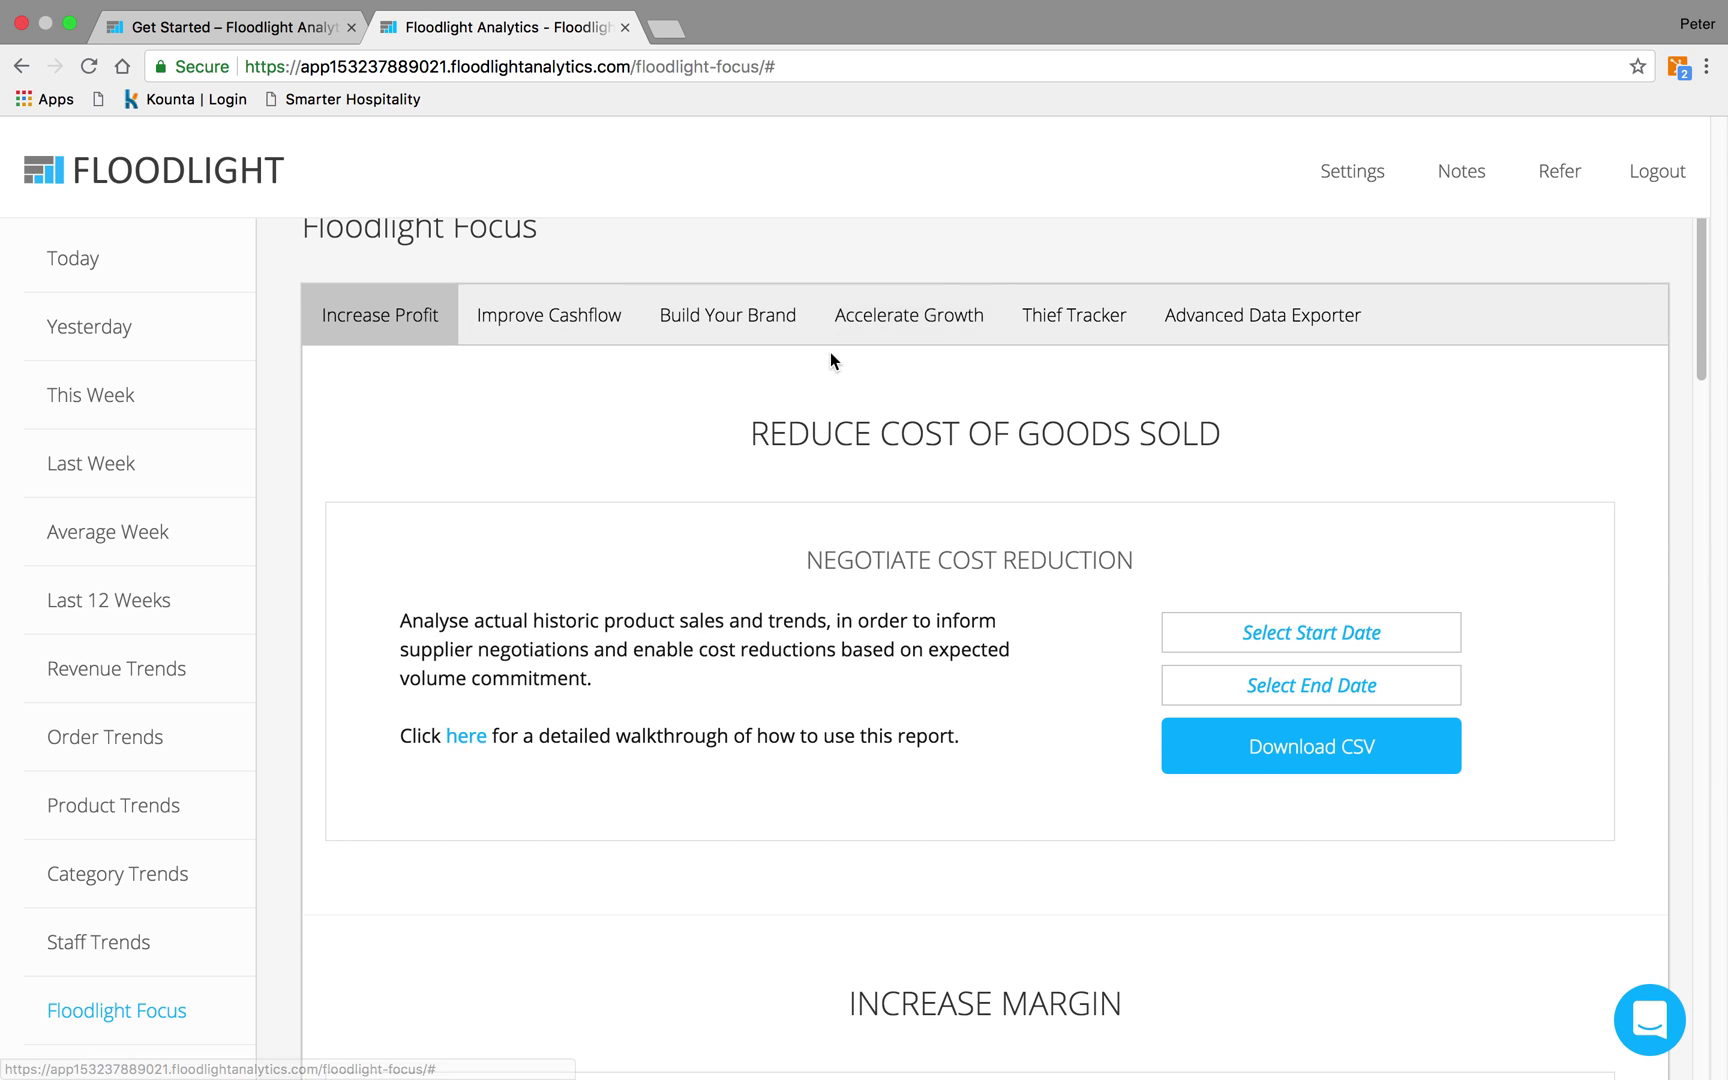
scroll(832, 396, down, 2)
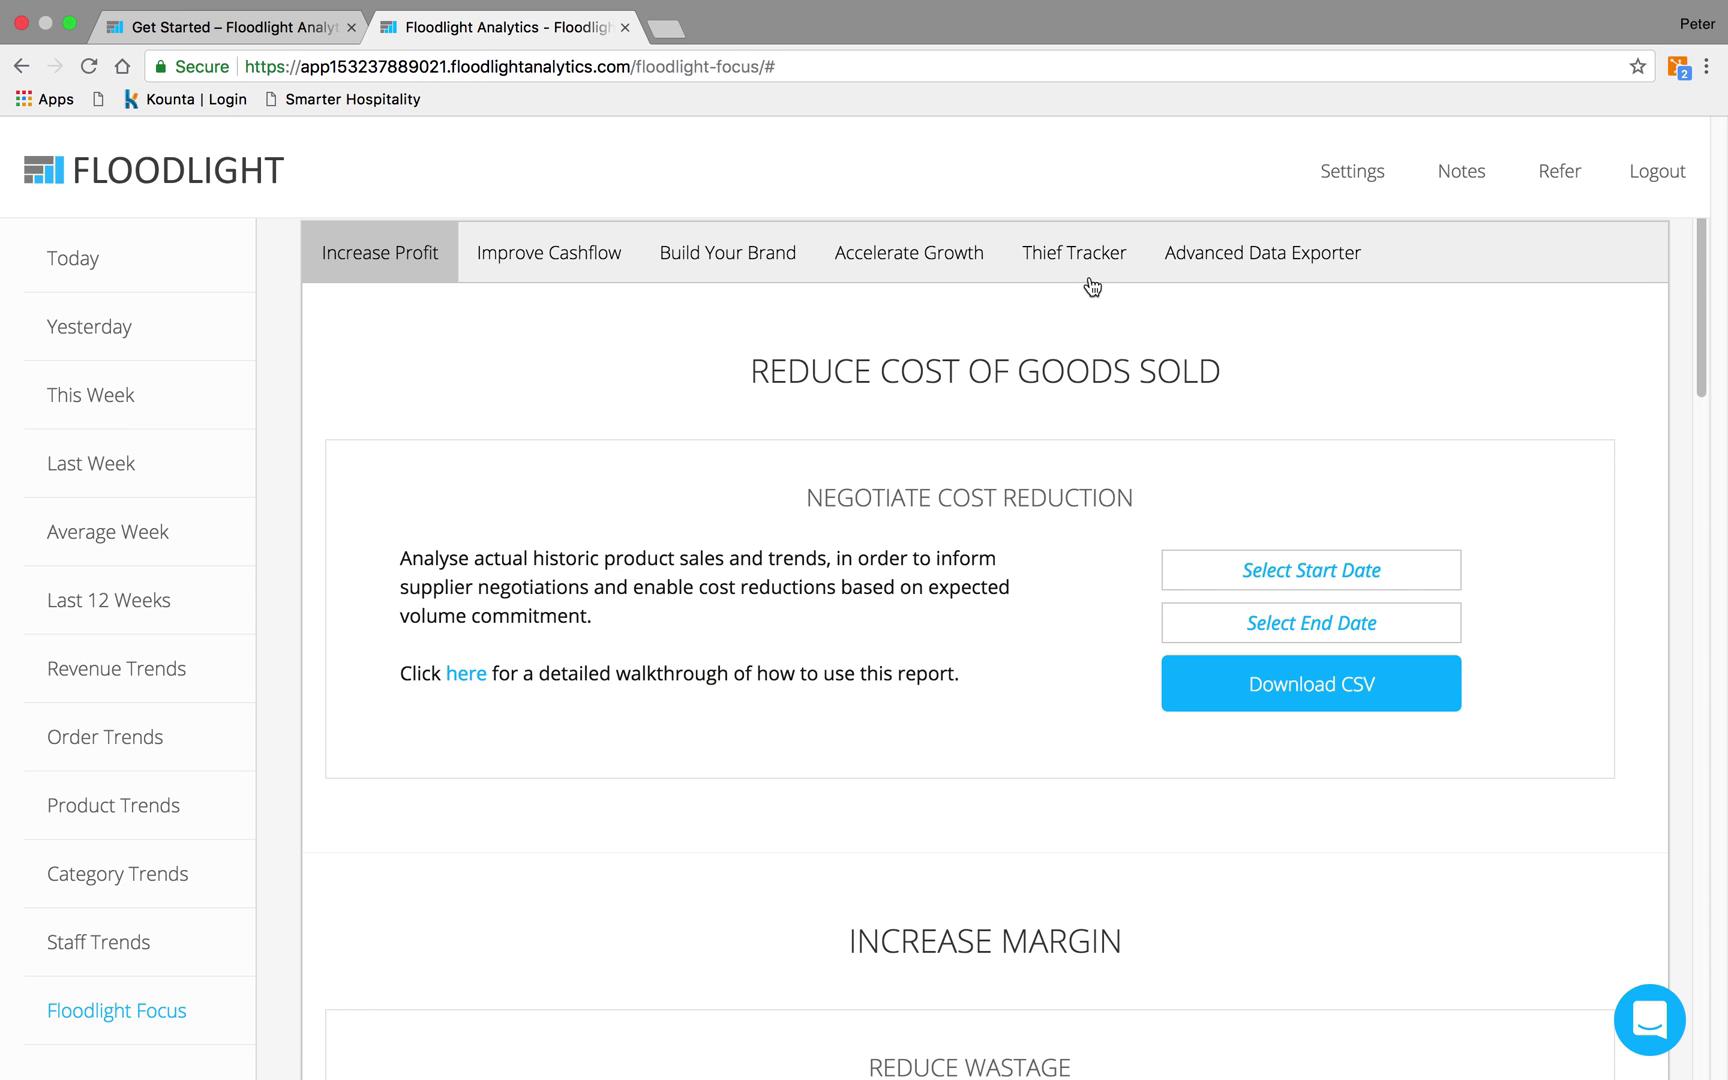
- Review the Thief Tracker panels for staff refunds, discounts and deleted TAB/Kitchen orders
click(1090, 283)
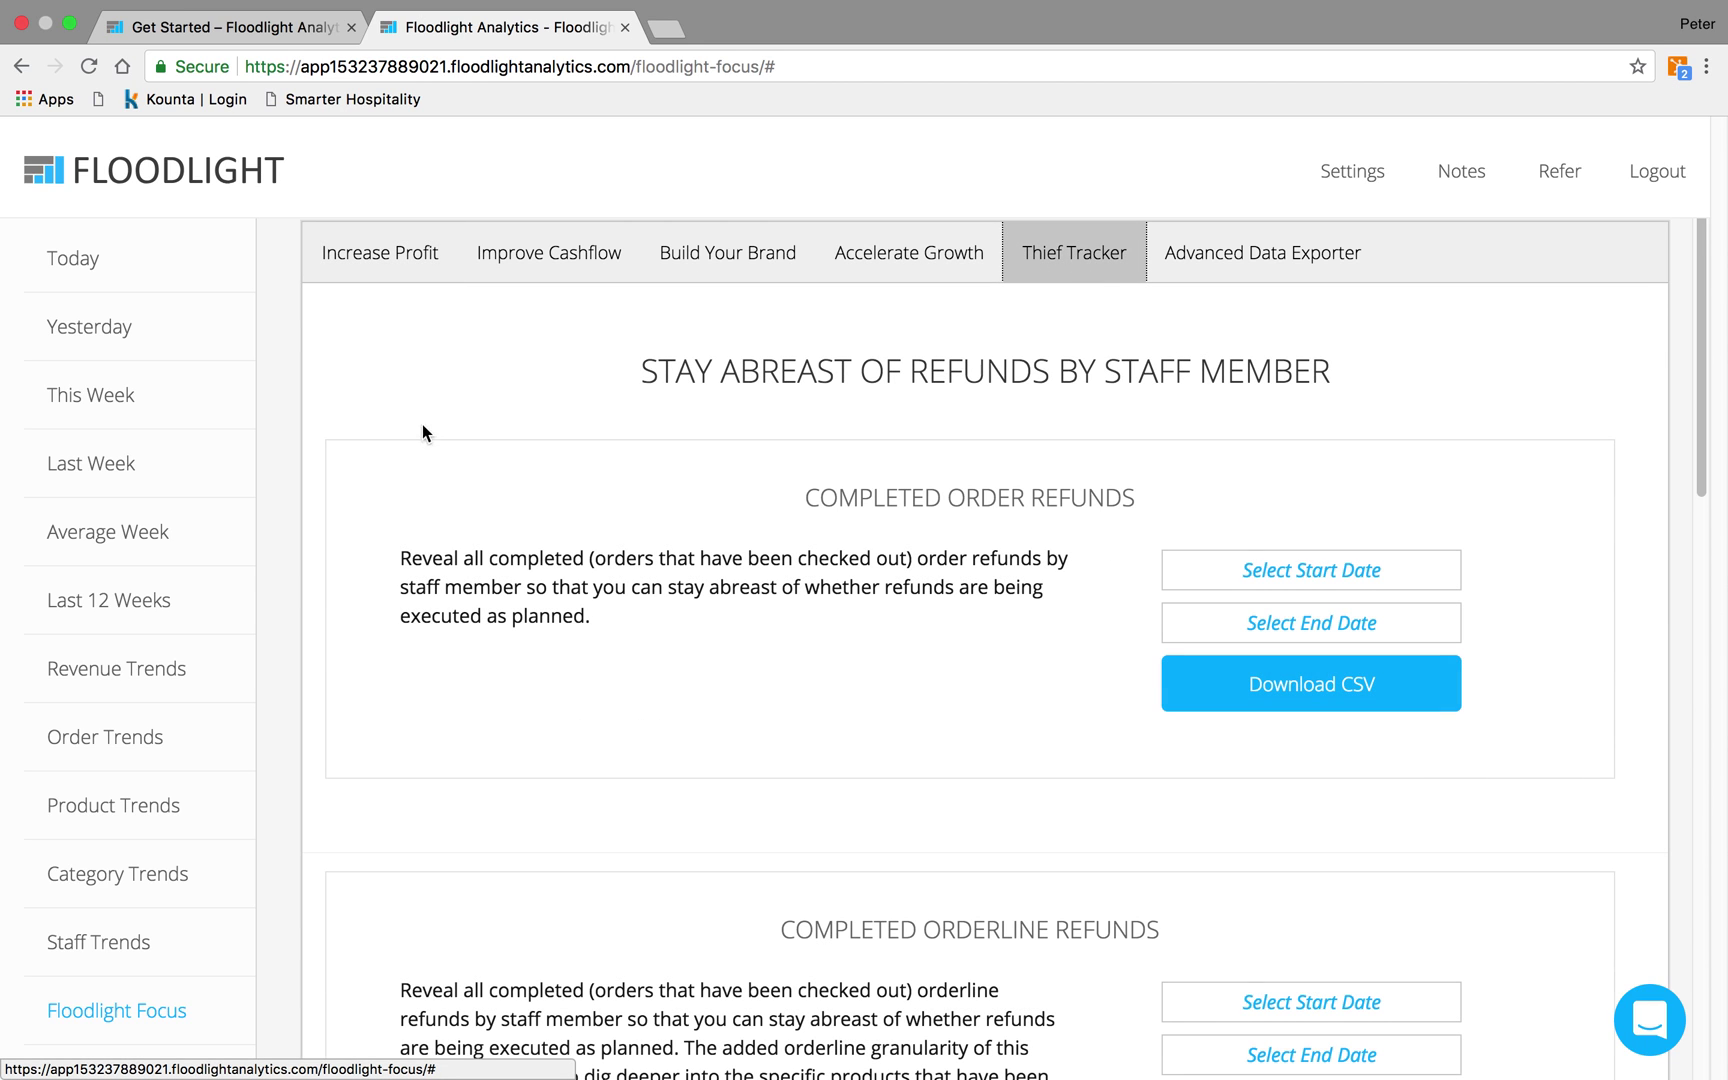
scroll(659, 475, down, 4)
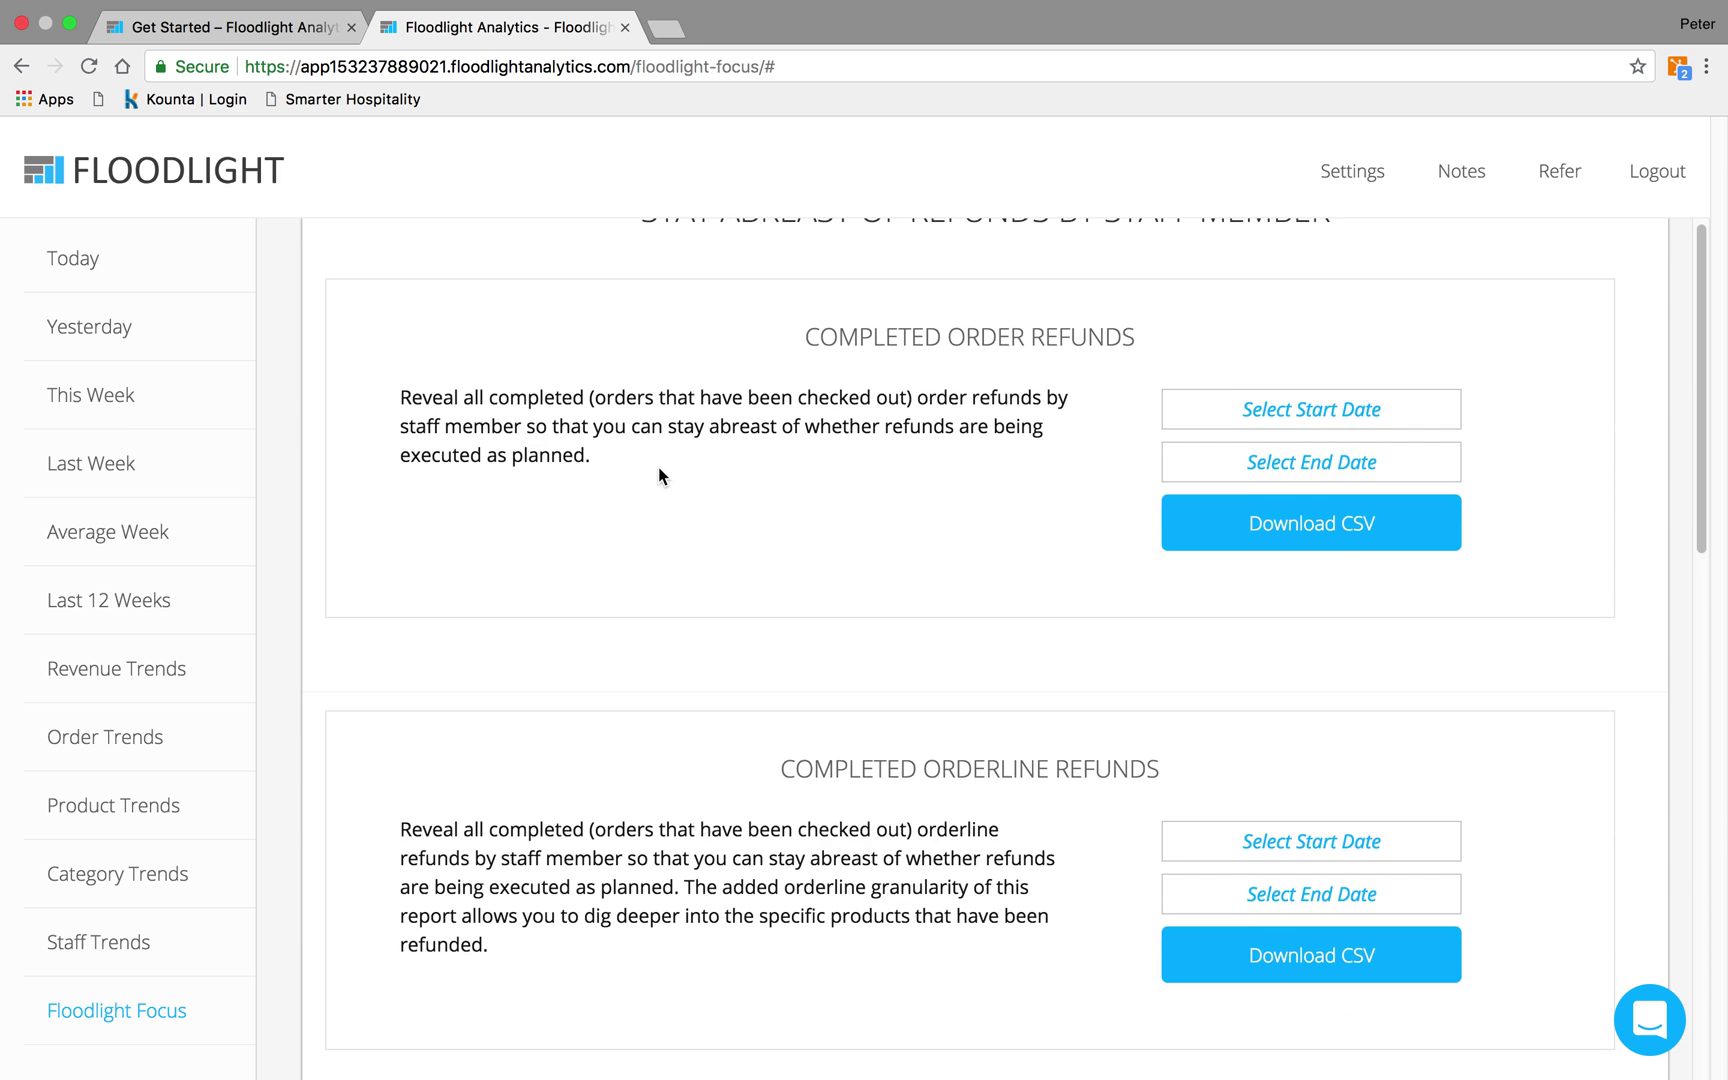
scroll(659, 475, down, 5)
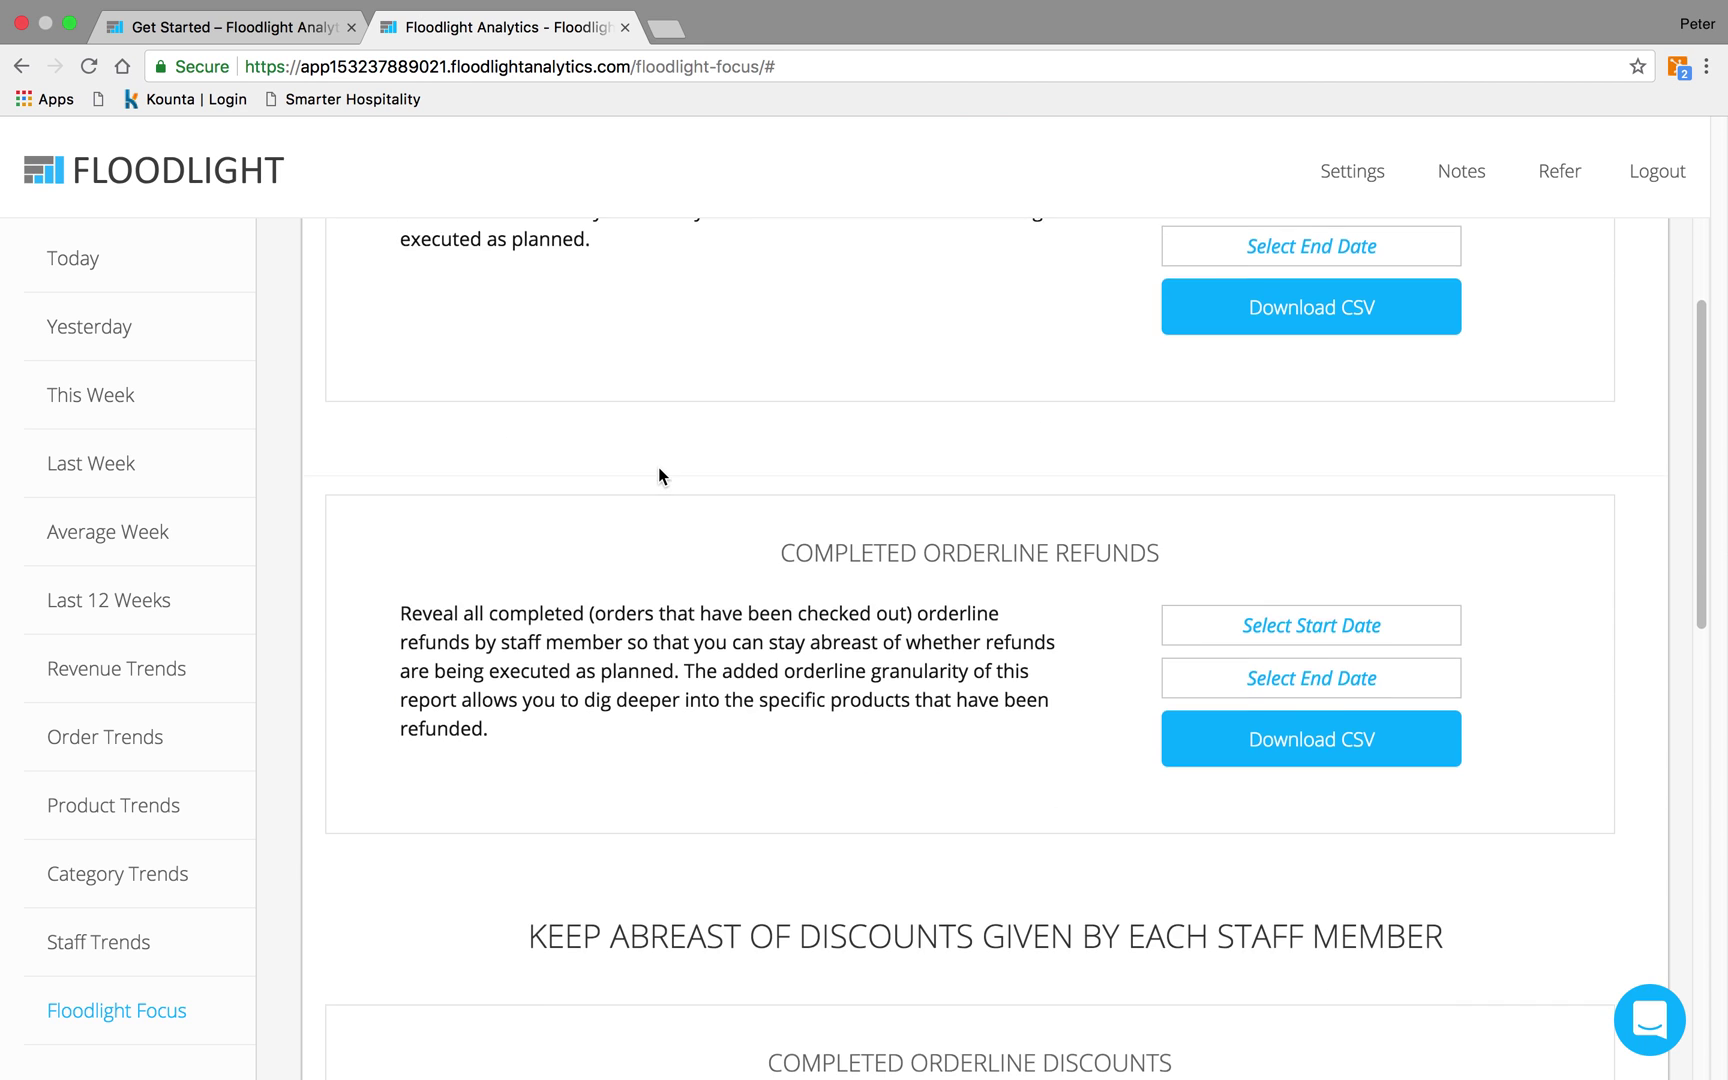
scroll(659, 475, down, 3)
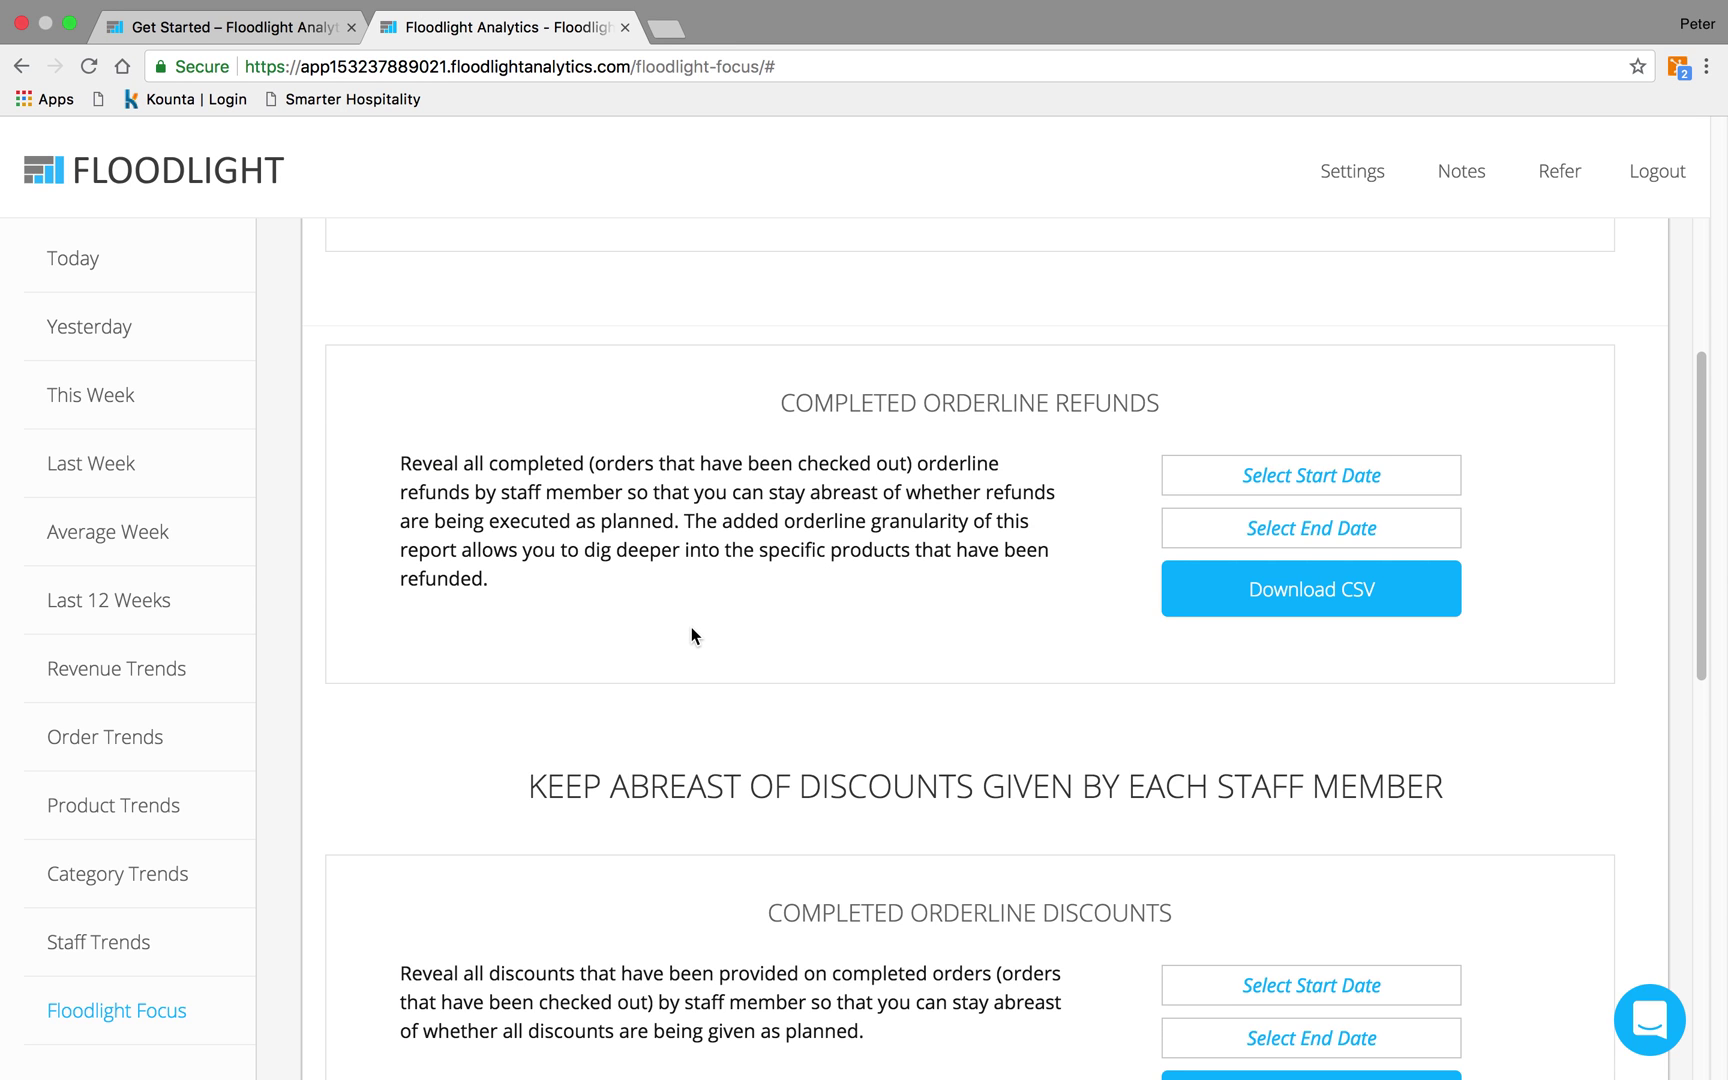
scroll(693, 635, up, 8)
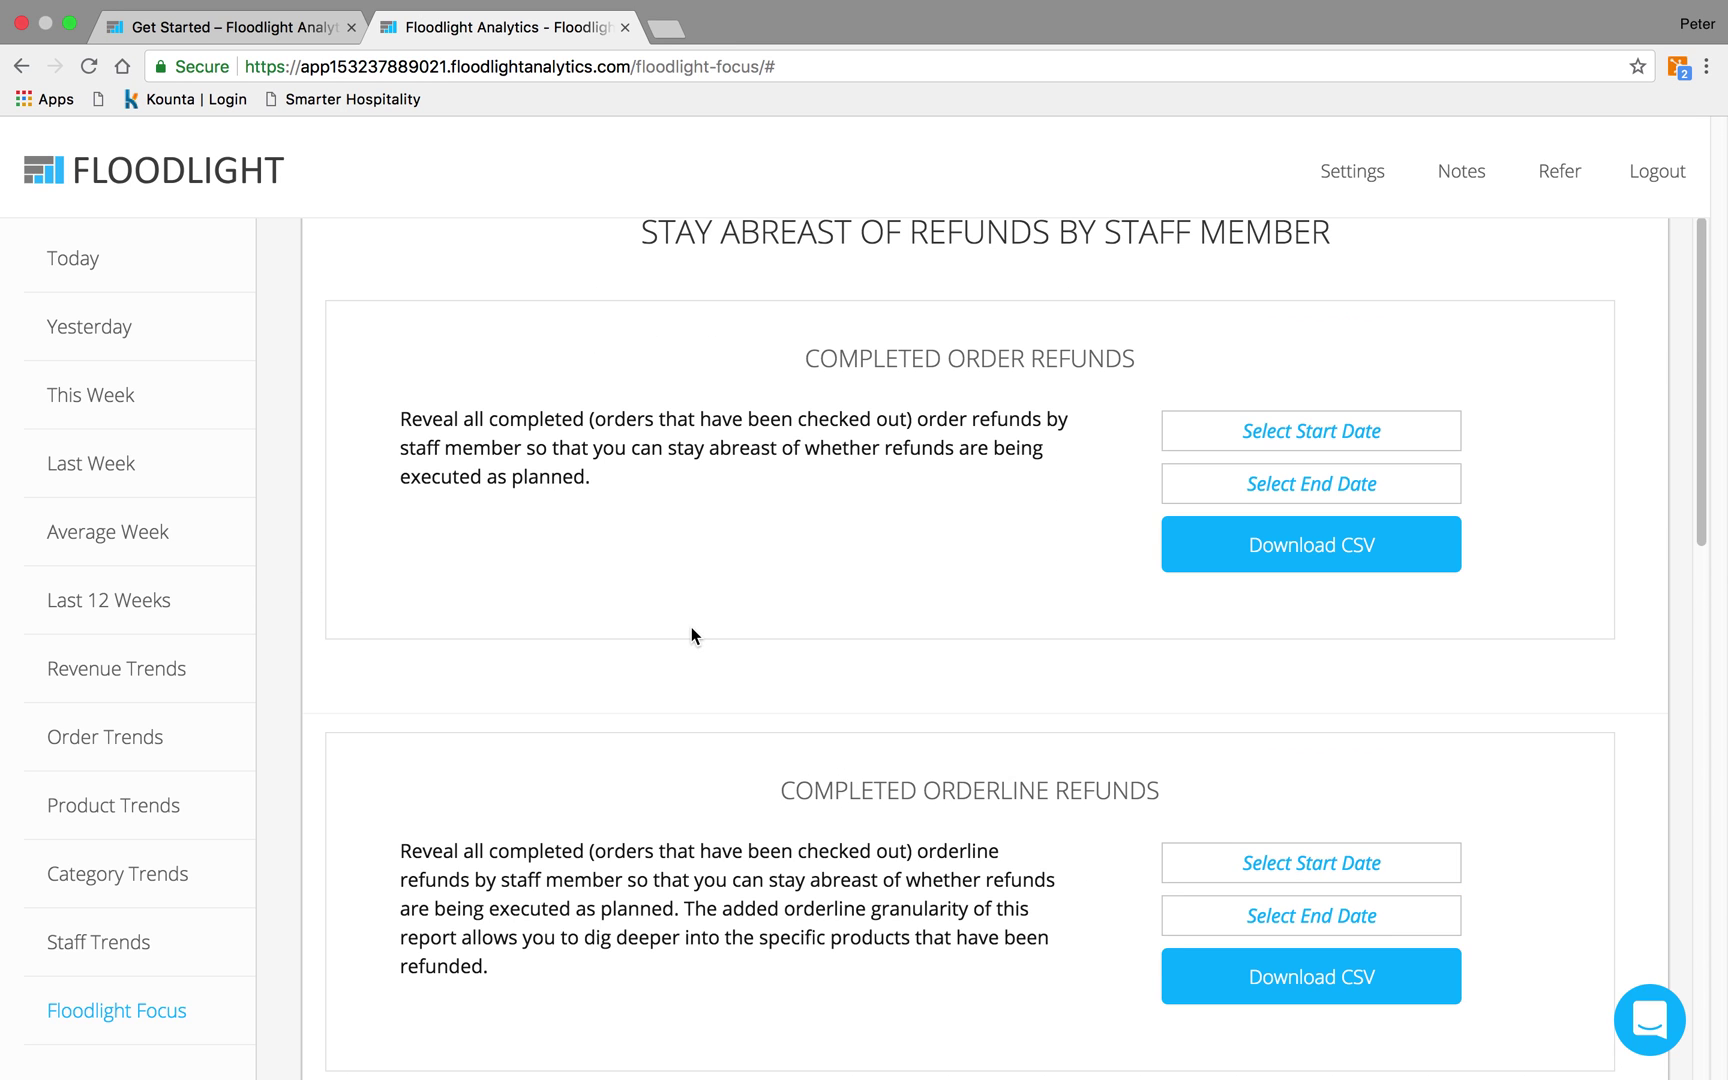
scroll(693, 635, down, 18)
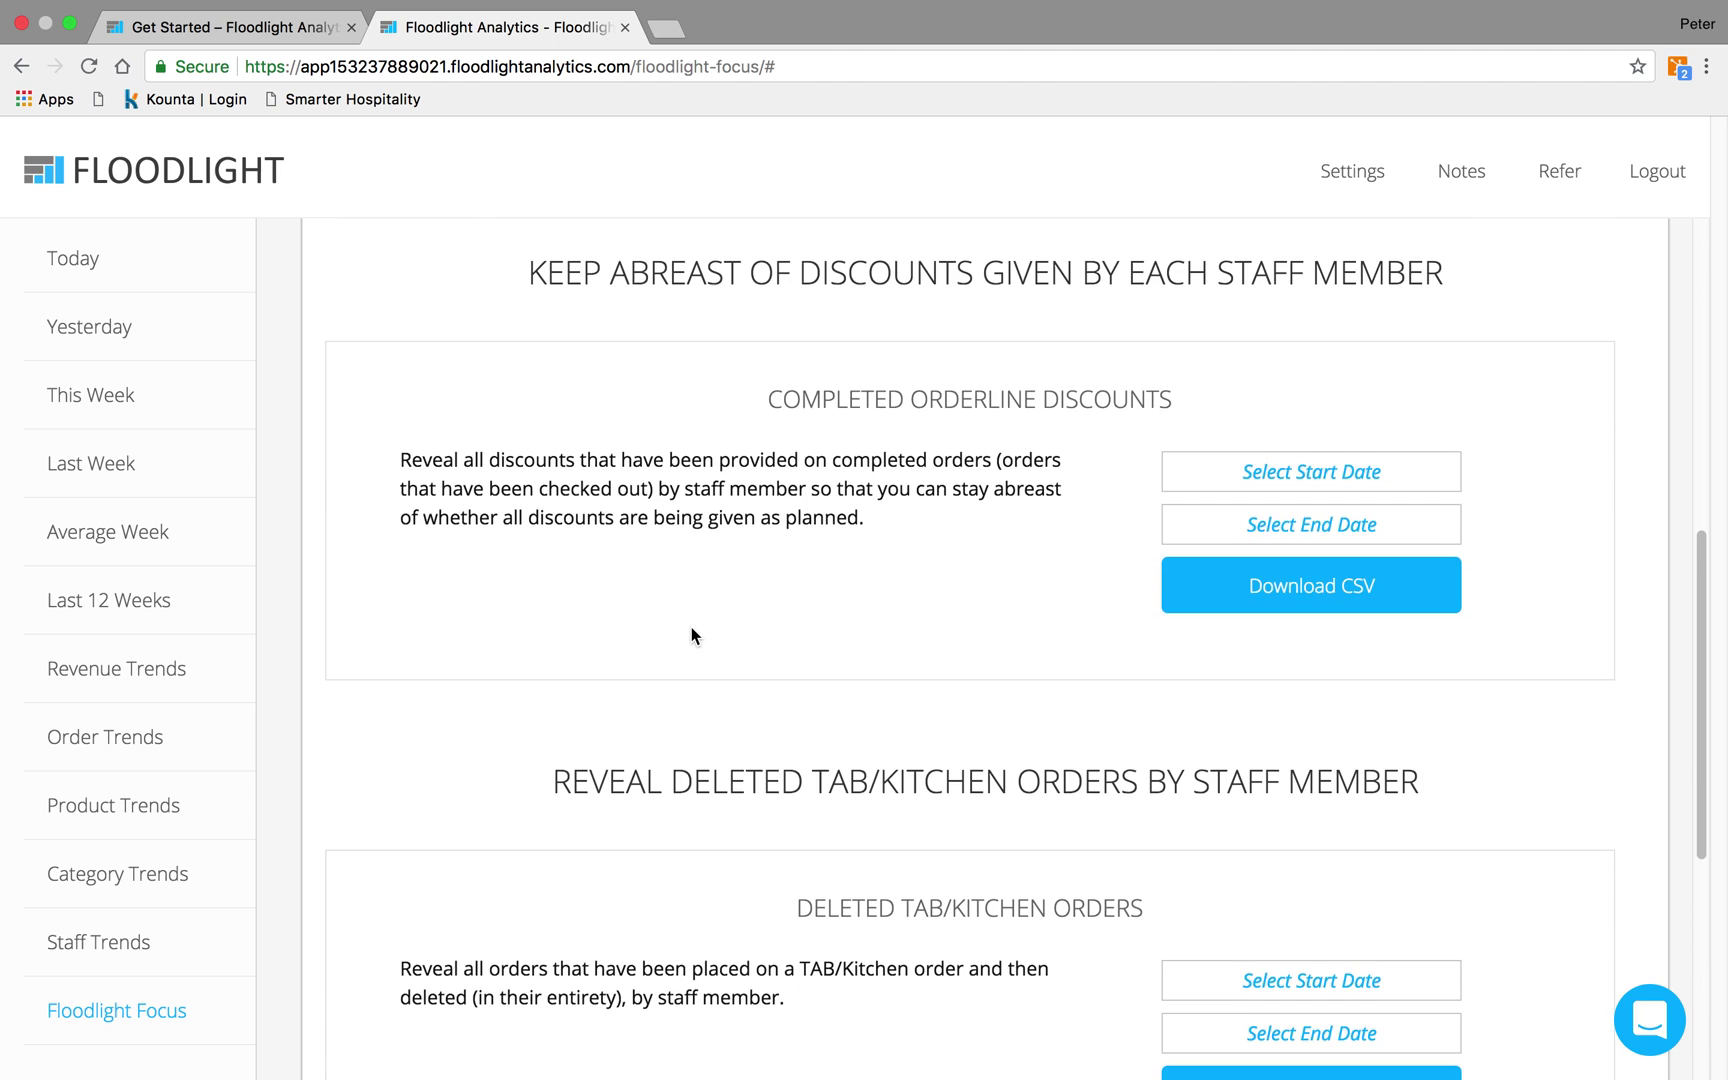
scroll(693, 635, down, 7)
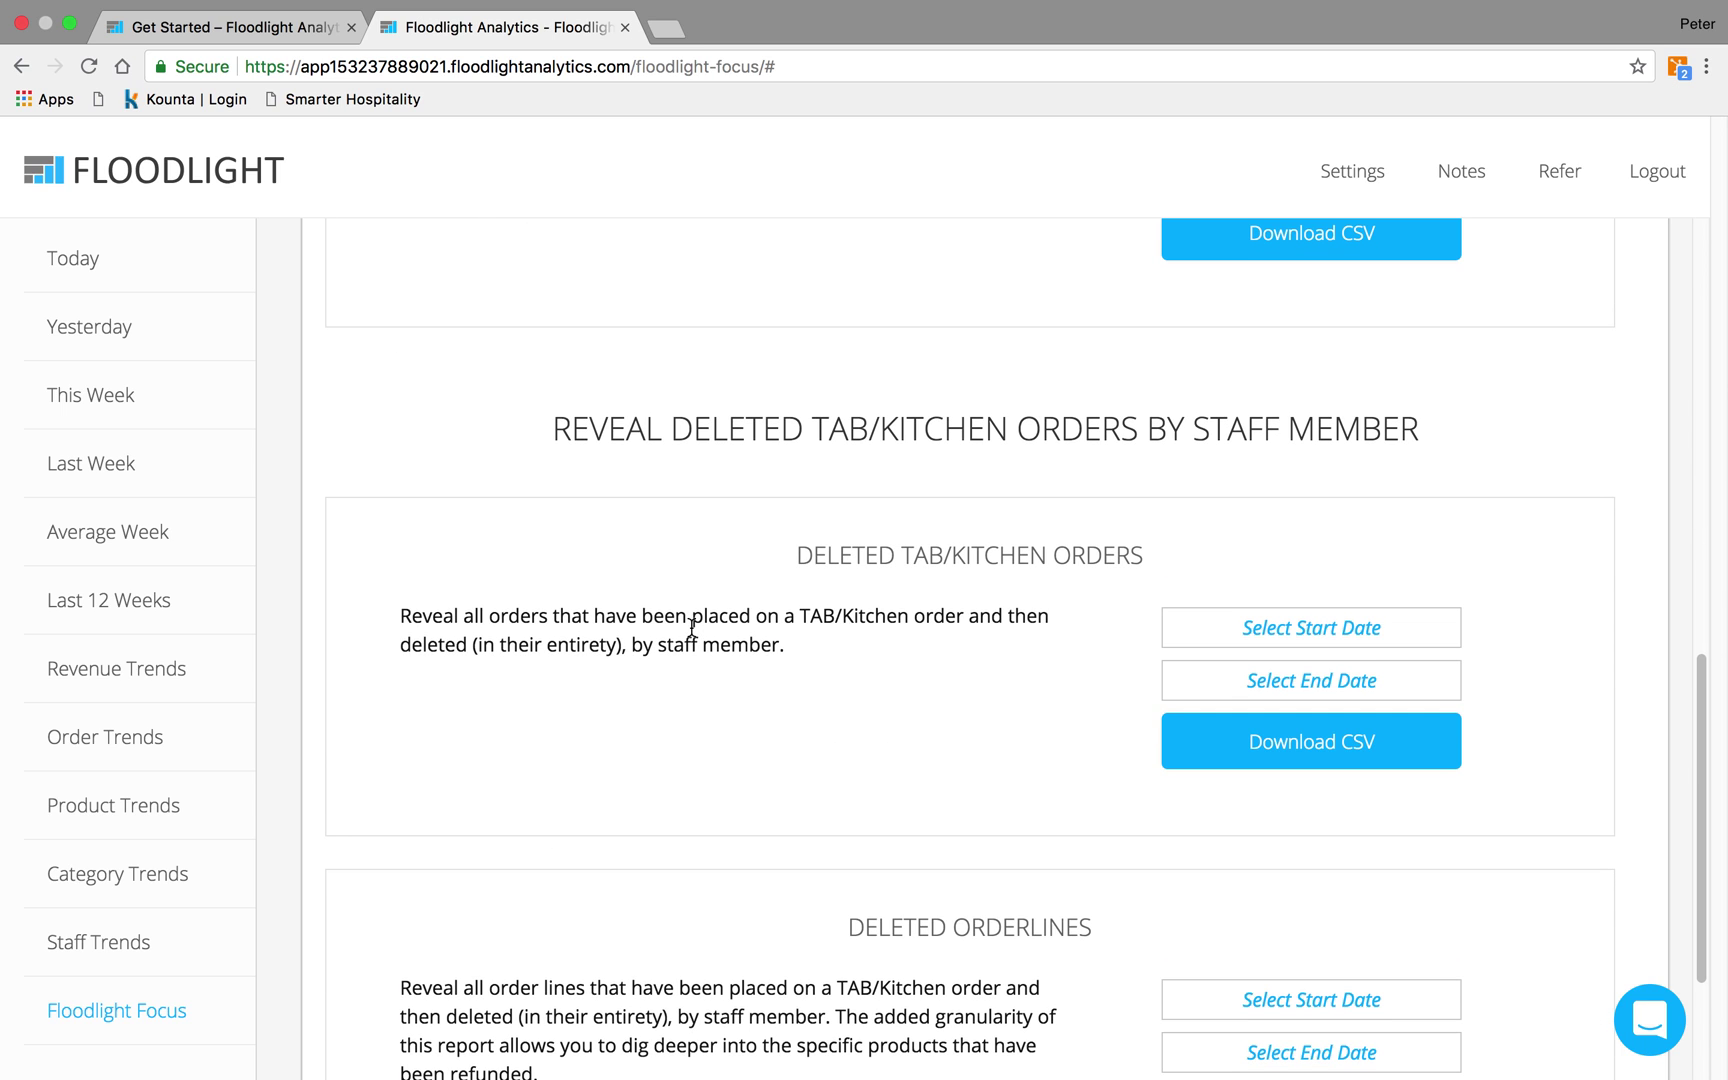
scroll(692, 630, up, 20)
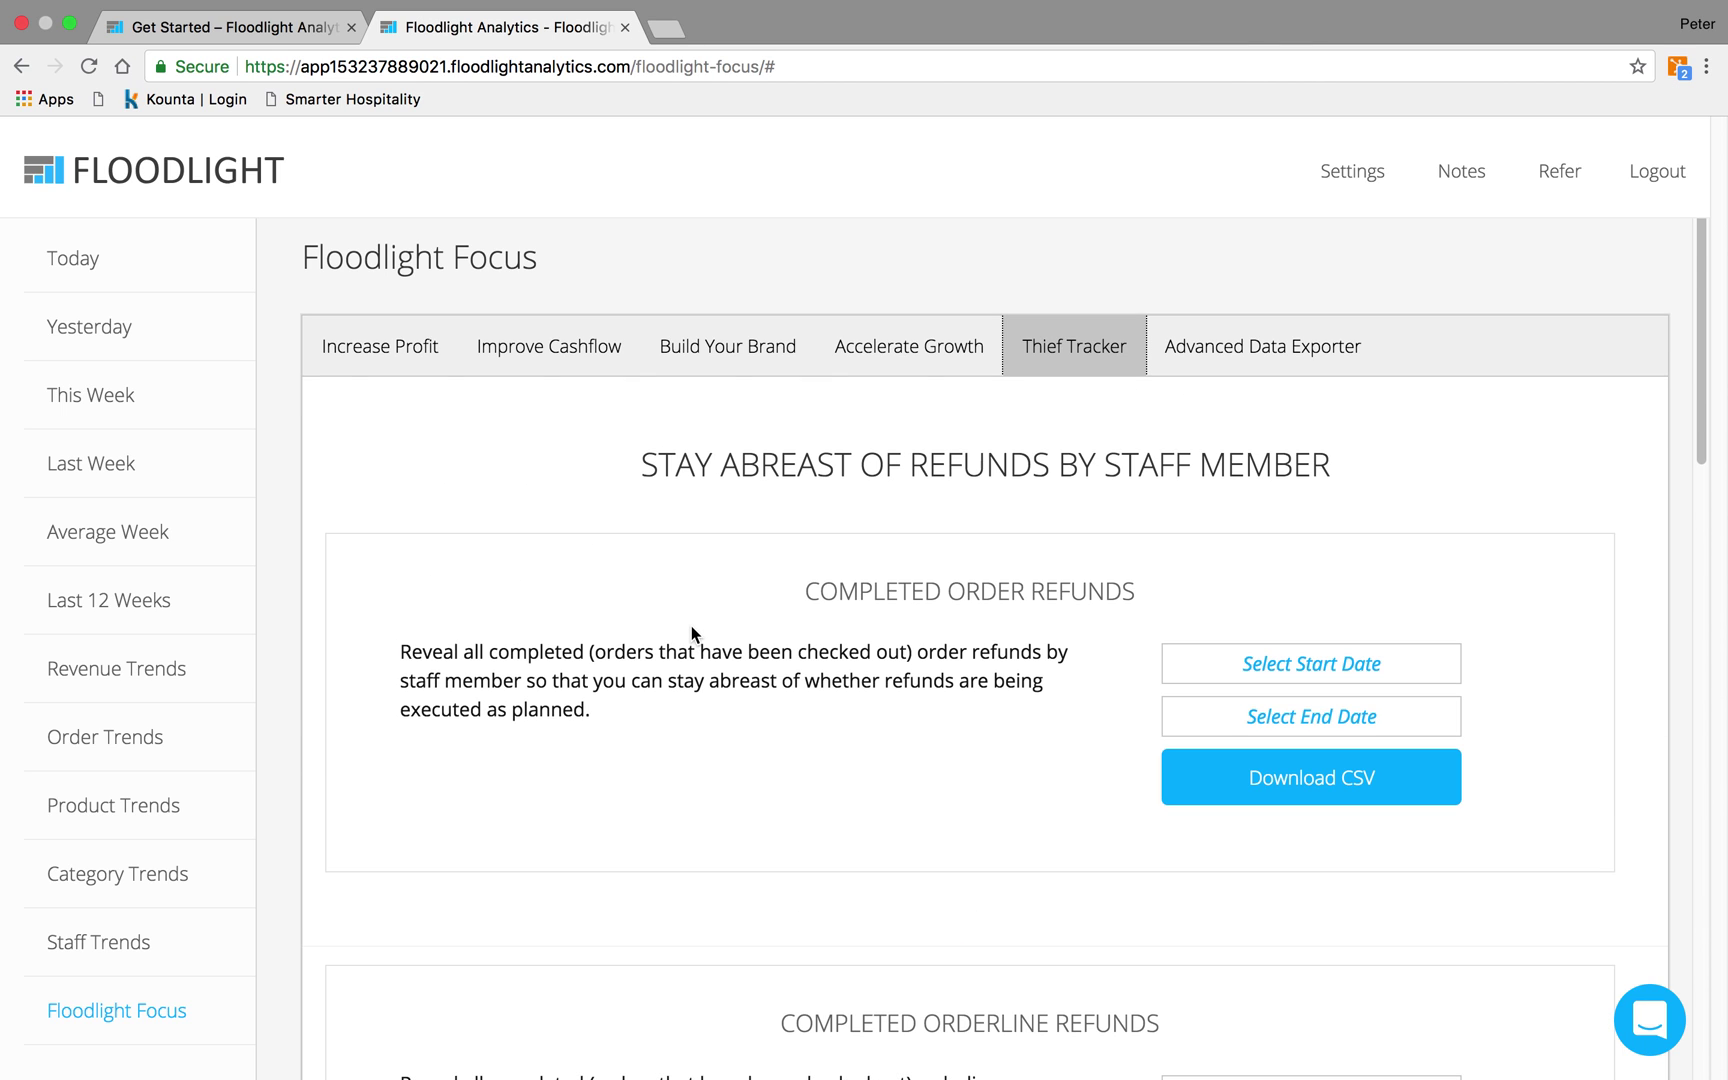
- Go back to the Today report for the day's revenue figures and hourly sales chart
click(80, 261)
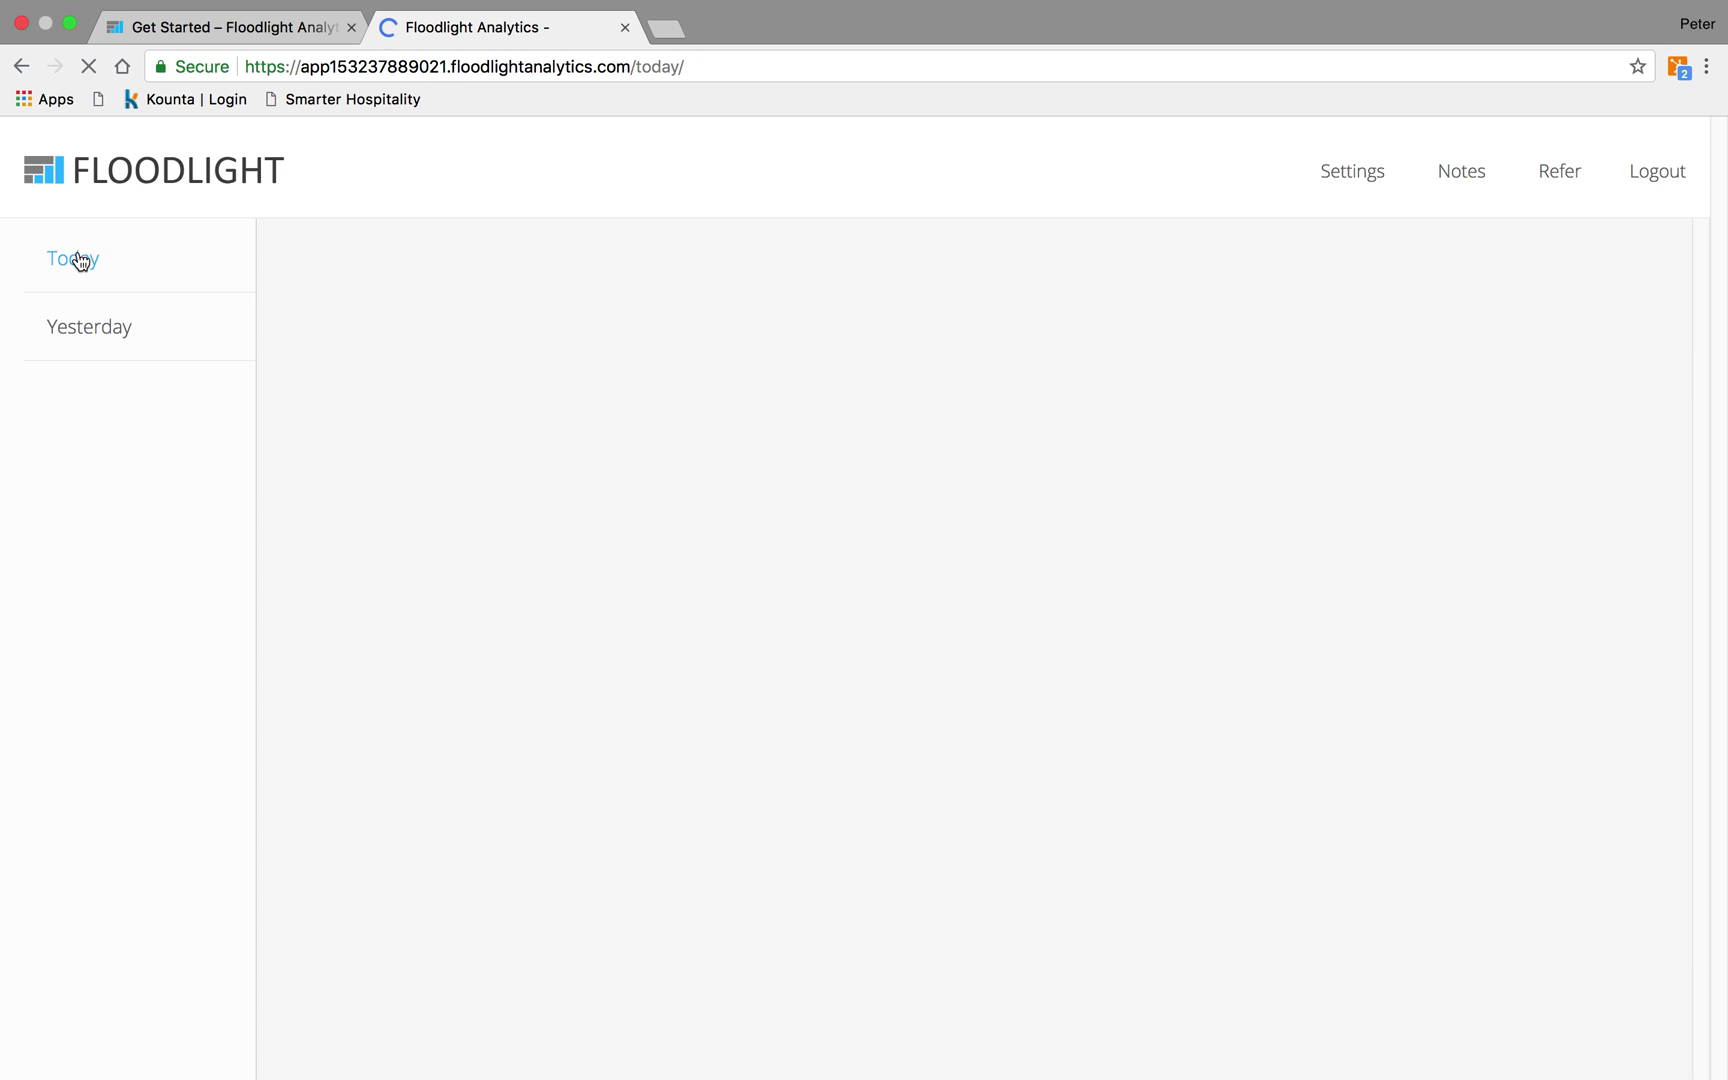